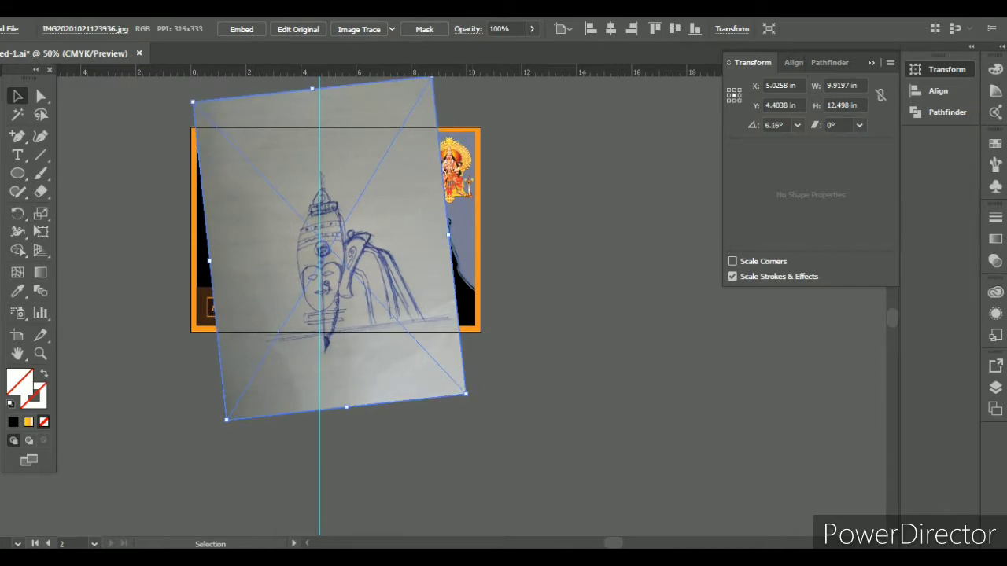
# - Undo the last rotation of the placed sketch photo and deselect it
pyautogui.hotkey('ctrl', 'z')
pyautogui.hotkey('ctrl', 'shift', 'a')
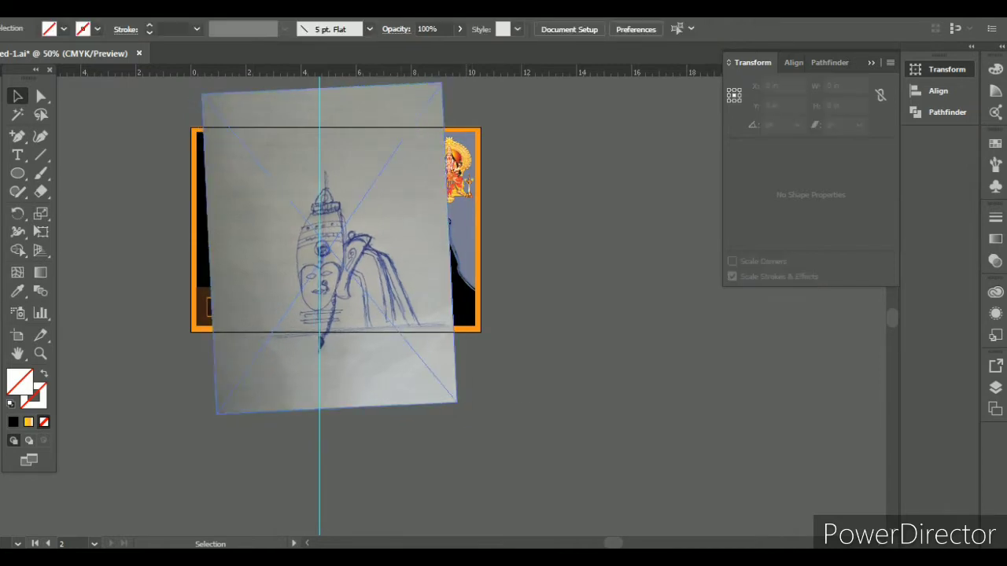
# - Draw a round-ended rectangle about 1 × 0.3 in over the sketched band below the crown's tip
pyautogui.hotkey('ctrl', '1')
pyautogui.scroll(-2, 397, 306)
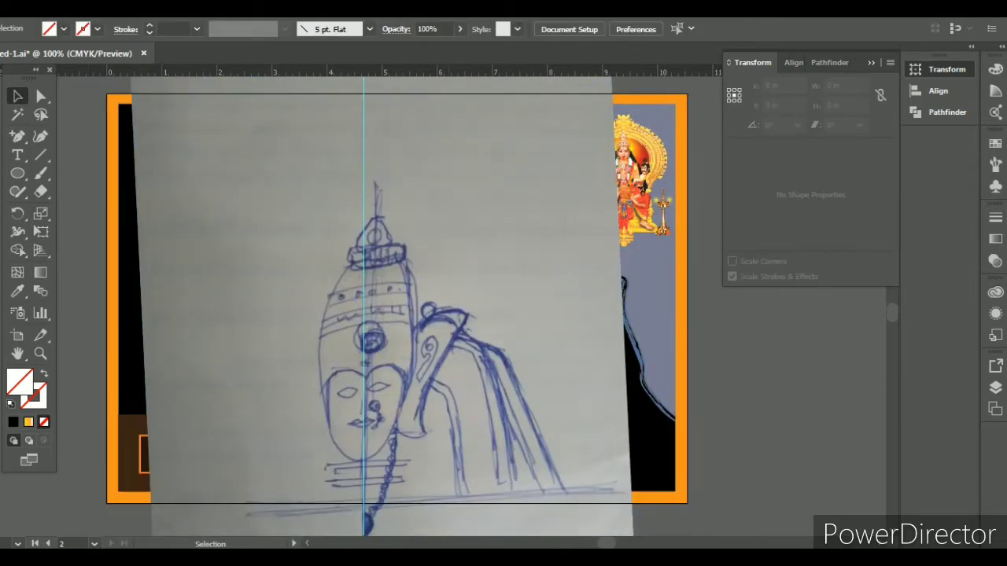
pyautogui.moveTo(17, 173); pyautogui.dragTo(79, 171)
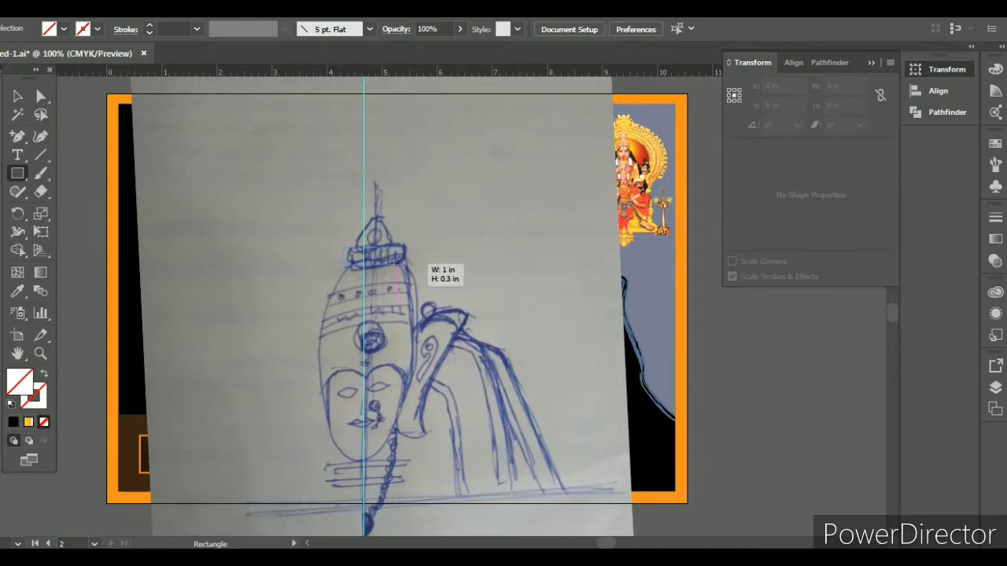
pyautogui.moveTo(405, 266); pyautogui.dragTo(405, 266)
pyautogui.hotkey('ctrl', '=')
pyautogui.press('v')
pyautogui.scroll(-1, 408, 228)
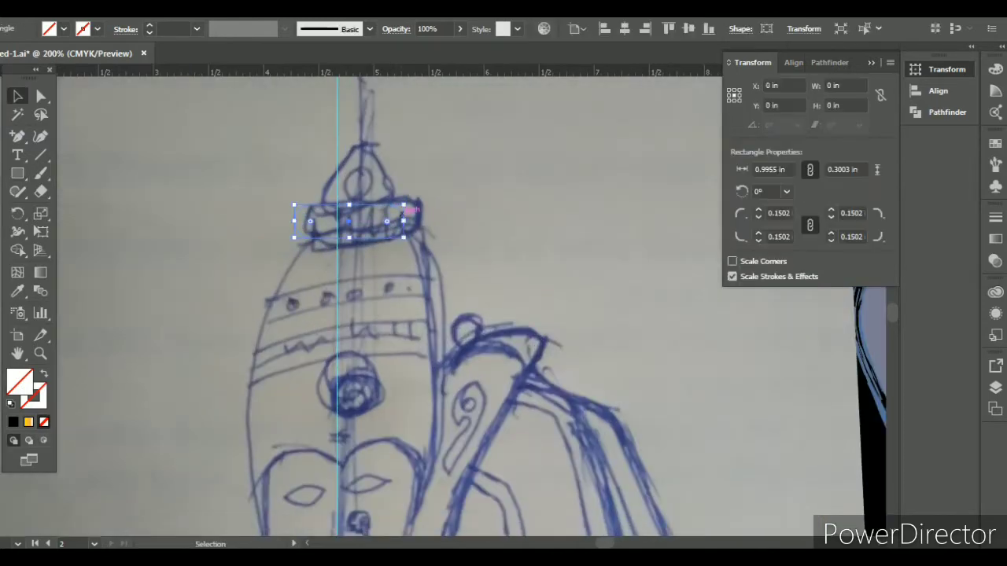
# - Give the rounded rectangle on the crown band a black stroke and deselect it
pyautogui.click(97, 29)
pyautogui.click(39, 49)
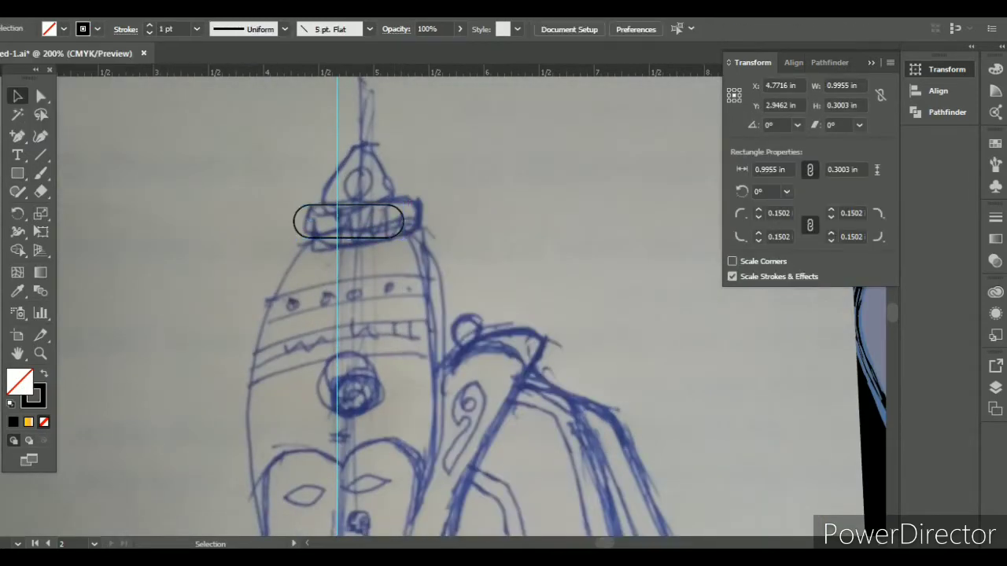
pyautogui.hotkey('ctrl', 'shift', 'a')
# - Trace half of the crown with the Pen tool, from the forehead's centre along the brow arch and up the outer edge to the band
pyautogui.scroll(-2, 472, 298)
pyautogui.hotkey('ctrl', '-')
pyautogui.moveTo(17, 136); pyautogui.dragTo(63, 139)
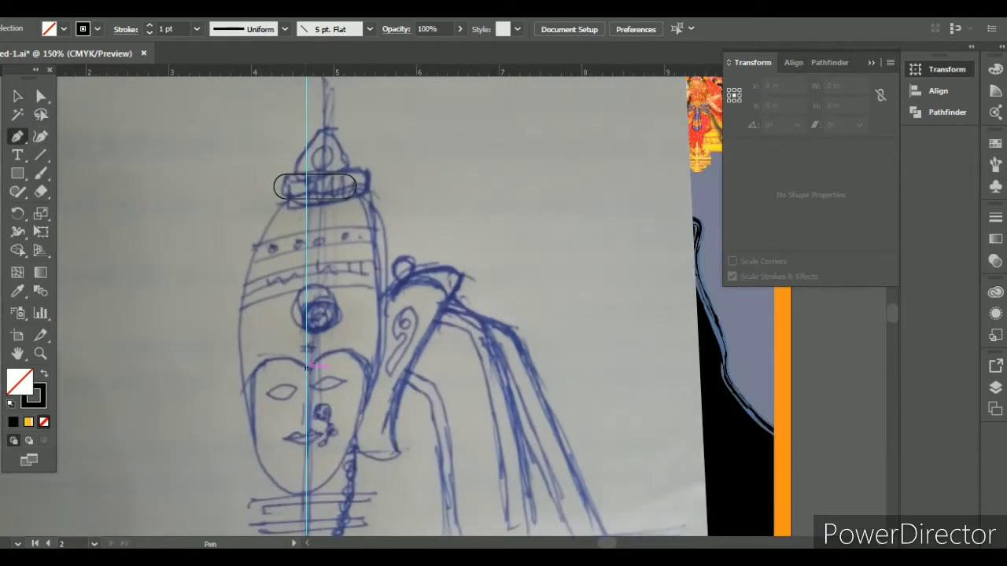
pyautogui.moveTo(307, 367); pyautogui.dragTo(360, 198)
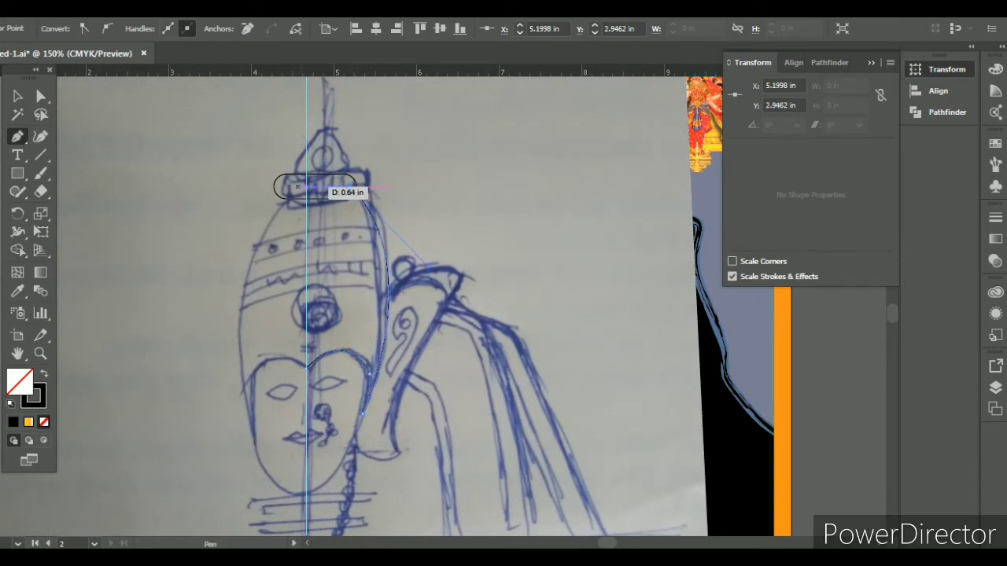
pyautogui.moveTo(297, 187); pyautogui.dragTo(307, 354)
# - Refine the brow arch's anchor points down to the outer tip of the crown path and align its stroke to the inside
pyautogui.hotkey('ctrl', '=')
pyautogui.hotkey('ctrl', '=')
pyautogui.hotkey('ctrl', '=')
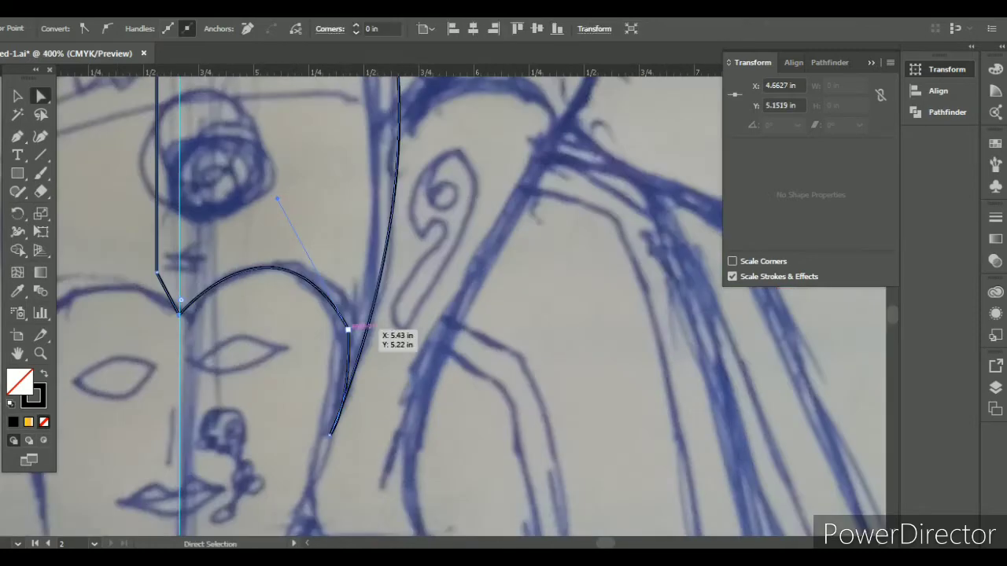
pyautogui.hotkey('ctrl', '=')
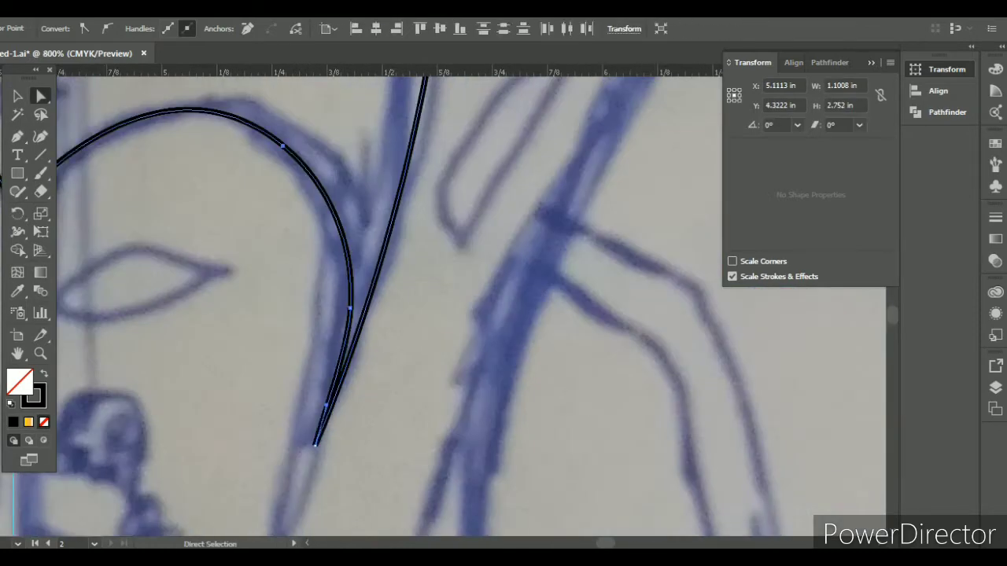
pyautogui.click(995, 218)
pyautogui.click(879, 295)
pyautogui.hotkey('ctrl', 'shift', 'a')
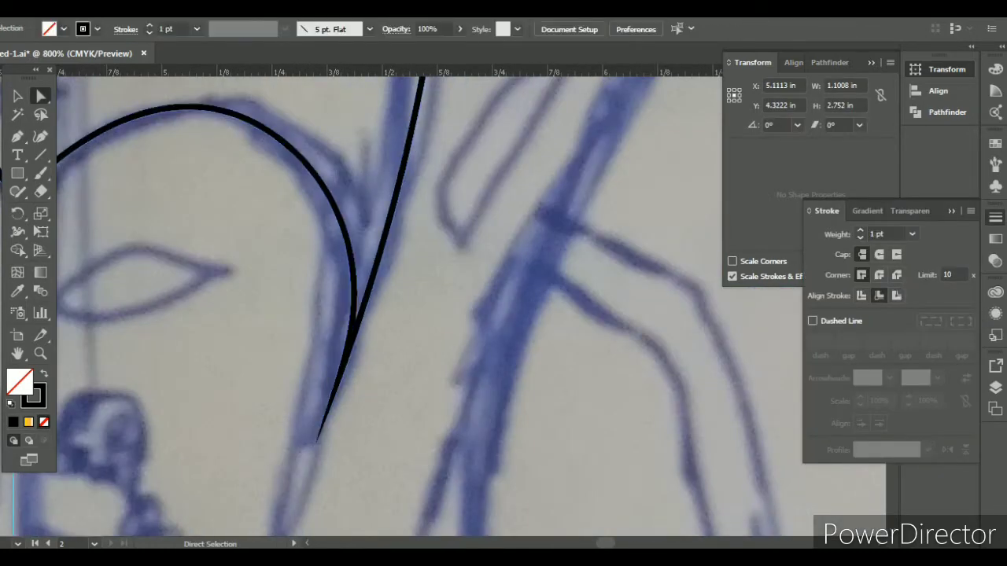
# - Draw a circle over the sketched eye below the brow arch and place an overlapping copy of it directly above
pyautogui.scroll(-4, 608, 392)
pyautogui.scroll(2, 692, 393)
pyautogui.moveTo(17, 173); pyautogui.dragTo(79, 211)
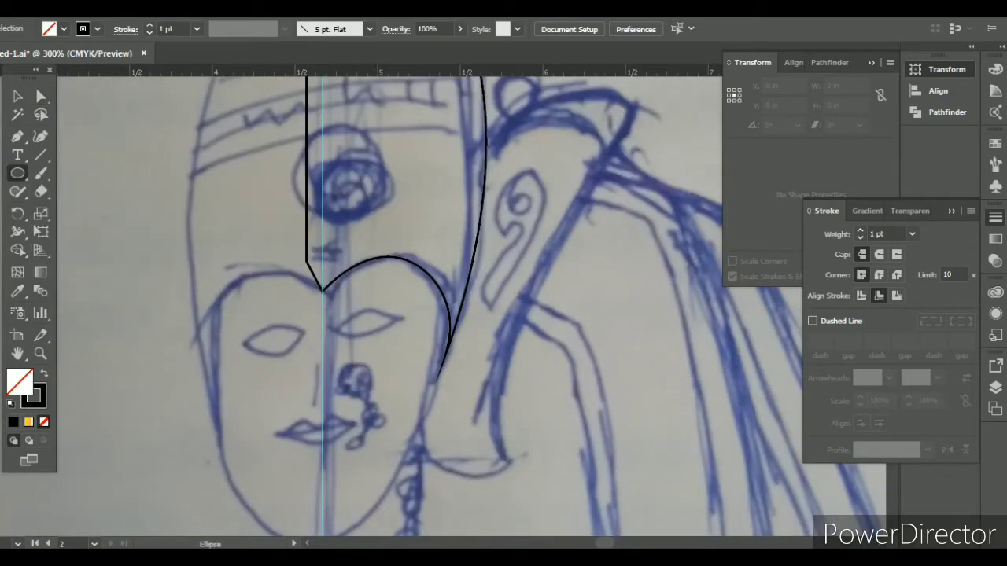
pyautogui.scroll(-2, 361, 299)
pyautogui.moveTo(361, 296); pyautogui.dragTo(436, 370)
pyautogui.press('v')
pyautogui.moveTo(399, 334); pyautogui.dragTo(398, 286)
# - Intersect the two overlapping circles into an almond eye shape and move it onto the sketched eye
pyautogui.keyDown('shift'); pyautogui.click(437, 356); pyautogui.keyUp('shift')
pyautogui.click(940, 69)
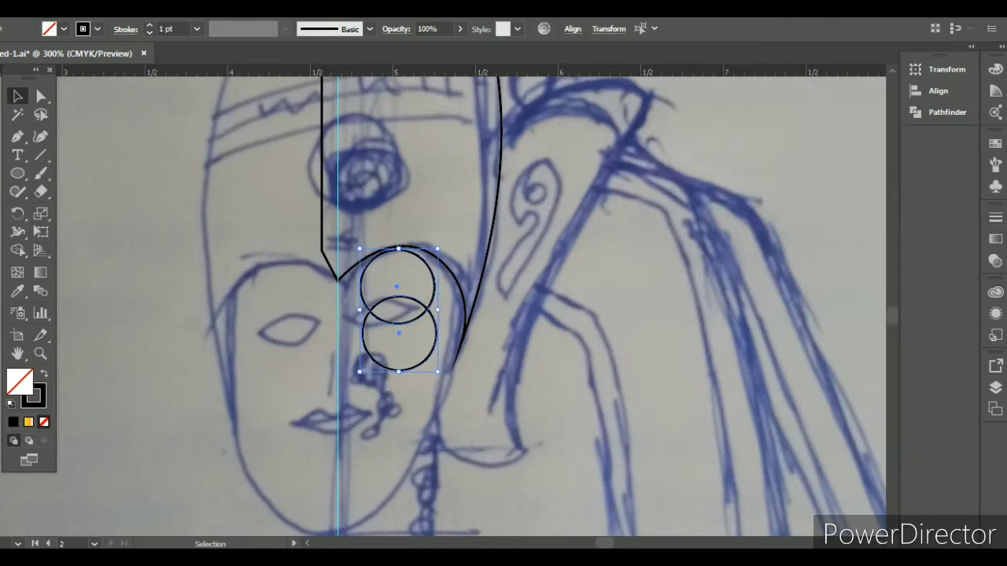
pyautogui.click(947, 112)
pyautogui.click(793, 101)
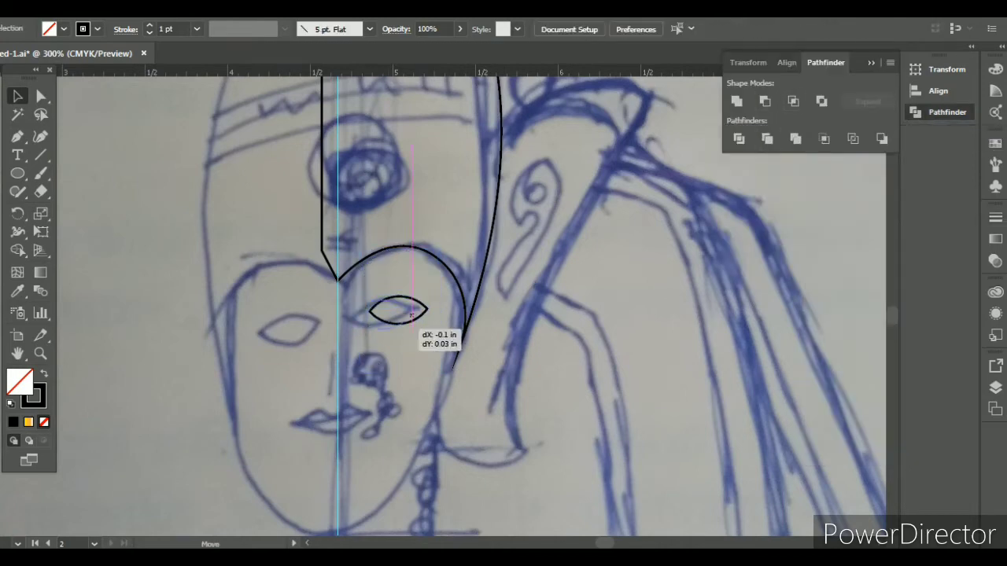
pyautogui.moveTo(410, 316); pyautogui.dragTo(392, 318)
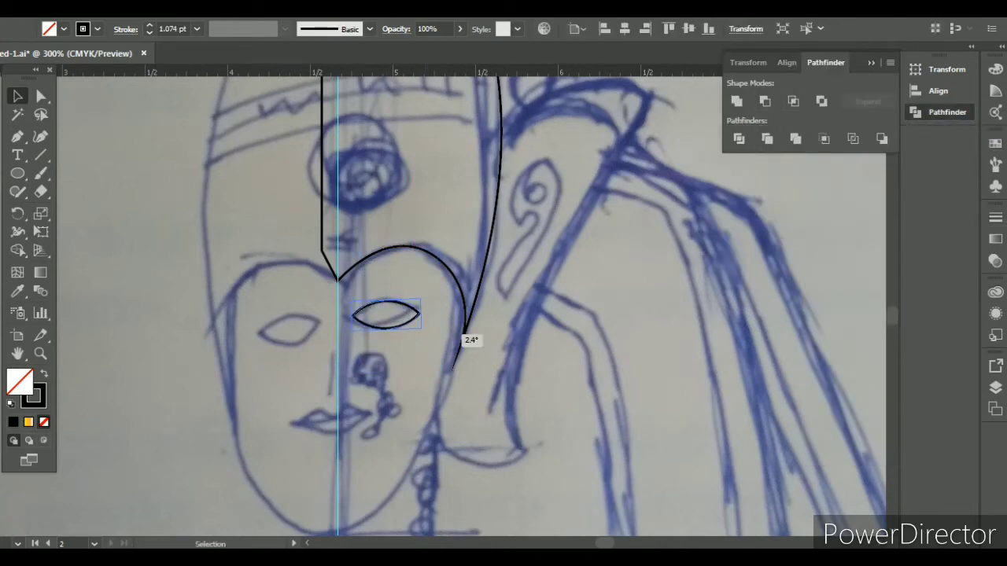
# - Draw a circular pupil inside the almond eye shape and swap its black stroke to a fill
pyautogui.hotkey('ctrl', '+')
pyautogui.press('l')
pyautogui.moveTo(355, 291)
pyautogui.mouseDown()
pyautogui.moveTo(409, 324)
pyautogui.moveTo(382, 331)
pyautogui.moveTo(432, 306)
pyautogui.moveTo(440, 314)
pyautogui.moveTo(360, 304)
pyautogui.moveTo(347, 283)
pyautogui.moveTo(340, 439)
pyautogui.mouseUp()
pyautogui.hotkey('shift', 'x')
pyautogui.press('v')
pyautogui.hotkey('ctrl', '+')
pyautogui.hotkey('ctrl', 'shift', 'a')
# - Fill the small highlight circle on the pupil with white and deselect it
pyautogui.press('a')
pyautogui.click(373, 317)
pyautogui.click(49, 29)
pyautogui.click(19, 48)
pyautogui.hotkey('ctrl', 'shift', 'a')
pyautogui.hotkey('ctrl', '-')
pyautogui.hotkey('ctrl', '-')
pyautogui.hotkey('ctrl', '-')
pyautogui.hotkey('ctrl', '+')
pyautogui.hotkey('ctrl', '+')
pyautogui.hotkey('ctrl', '+')
pyautogui.hotkey('ctrl', '+')
pyautogui.hotkey('ctrl', '-')
pyautogui.hotkey('ctrl', '-')
pyautogui.hotkey('ctrl', '-')
pyautogui.hotkey('ctrl', '-')
pyautogui.hotkey('ctrl', '-')
pyautogui.hotkey('ctrl', '+')
pyautogui.hotkey('ctrl', '+')
pyautogui.hotkey('ctrl', '+')
pyautogui.hotkey('ctrl', '+')
pyautogui.hotkey('ctrl', '-')
pyautogui.hotkey('ctrl', '-')
pyautogui.hotkey('ctrl', '-')
pyautogui.hotkey('ctrl', '+')
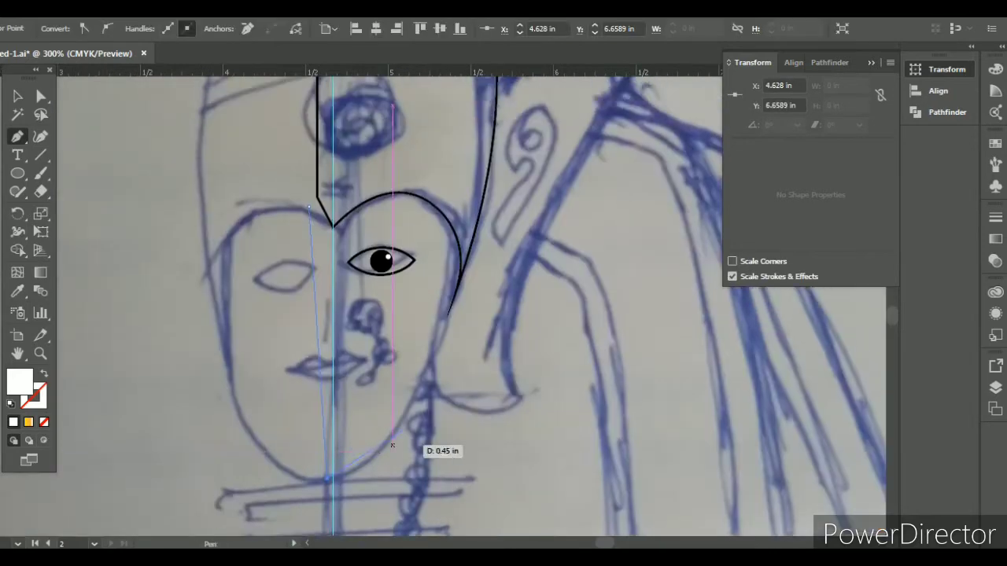
# - Trace half of the face with the Pen tool from the chin along the cheek to the temple, closing the path across the forehead
pyautogui.moveTo(426, 262); pyautogui.dragTo(436, 390)
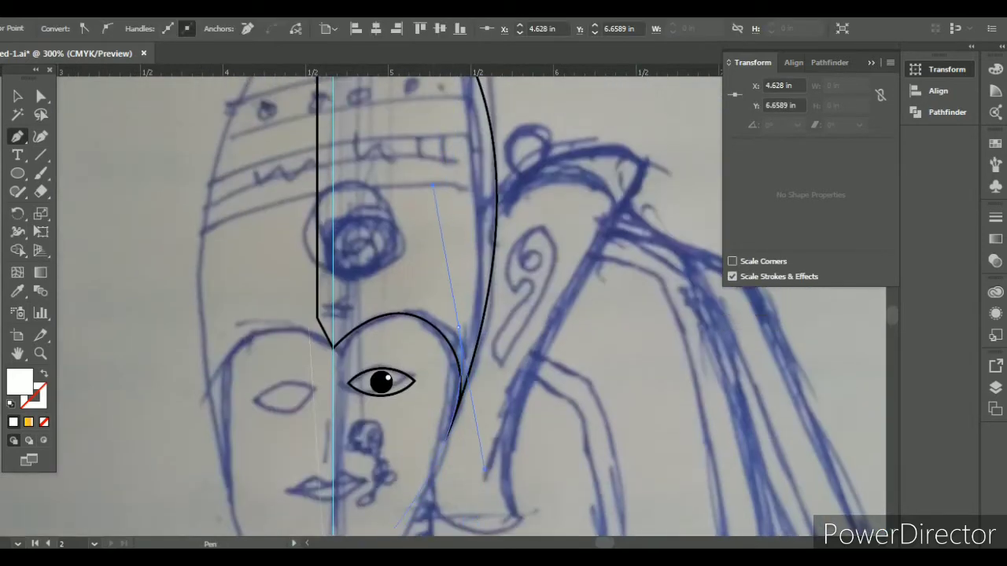
pyautogui.moveTo(484, 472); pyautogui.dragTo(484, 472)
pyautogui.hotkey('ctrl', '-')
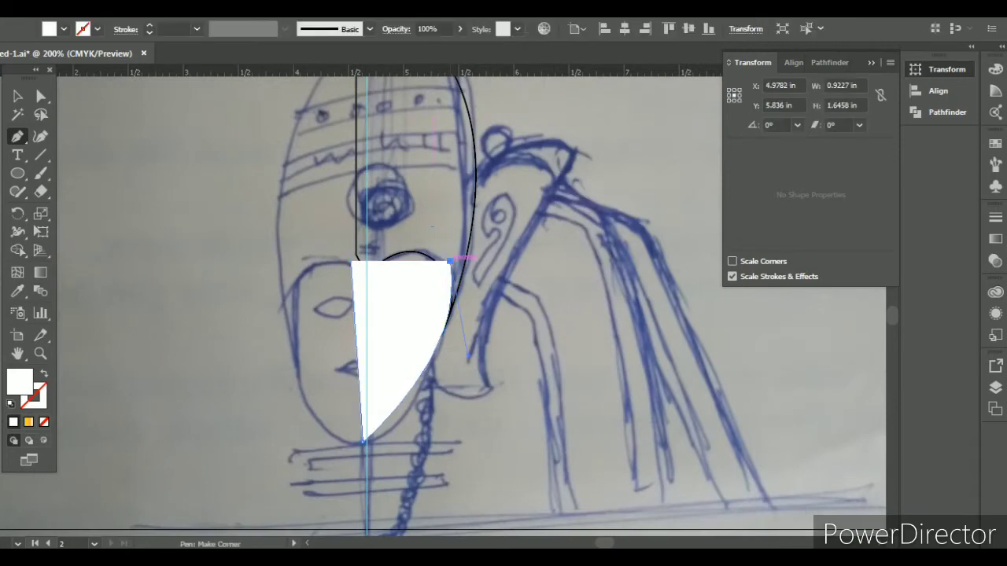
pyautogui.click(422, 230)
pyautogui.moveTo(345, 232); pyautogui.dragTo(369, 250)
pyautogui.hotkey('ctrl', '+')
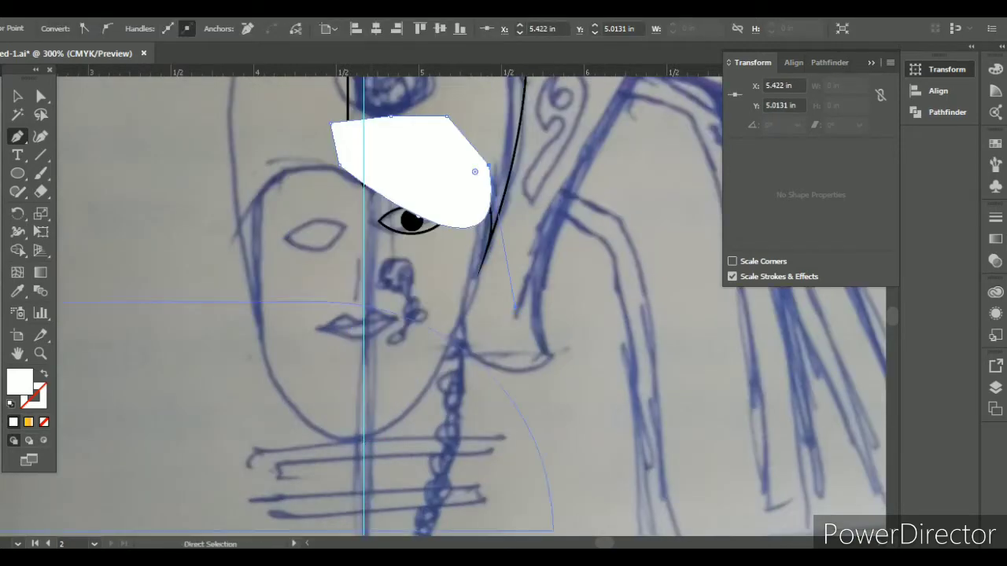
# - Reshape the half-face's chin and jaw to follow the sketch, and turn its white fill into a white outline
pyautogui.press('a')
pyautogui.press('+')
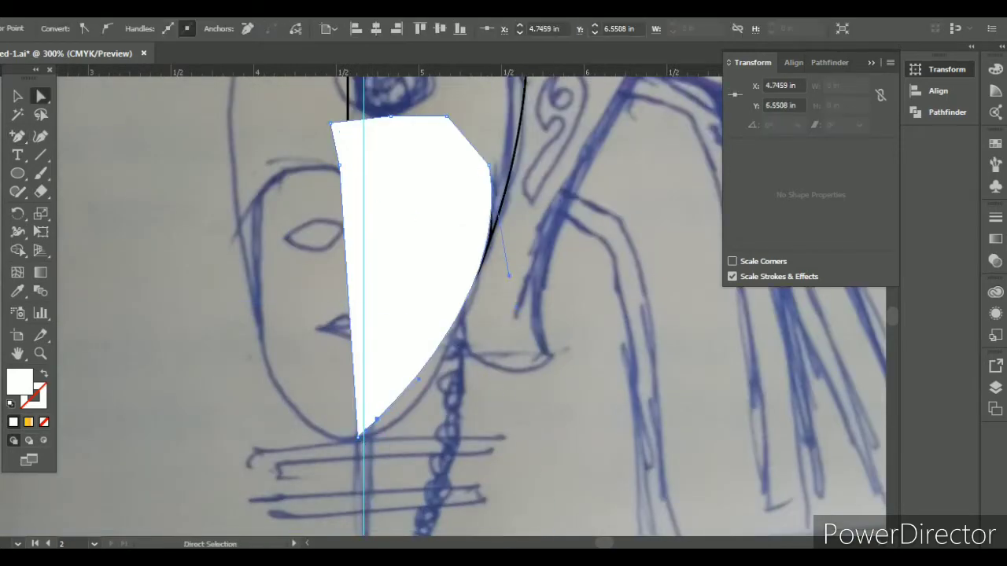
pyautogui.moveTo(376, 420); pyautogui.dragTo(393, 423)
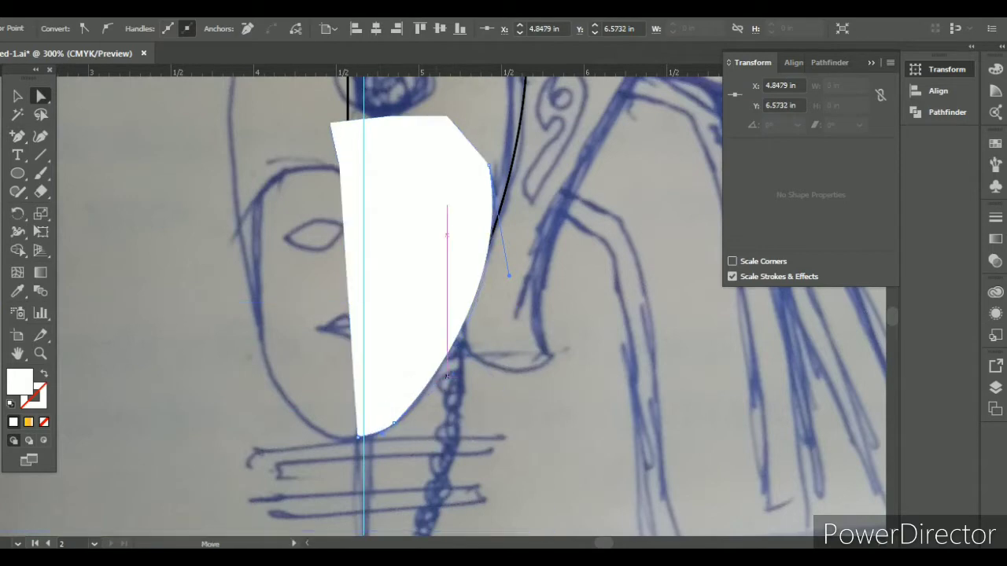
pyautogui.press('v')
pyautogui.hotkey('ctrl', '-')
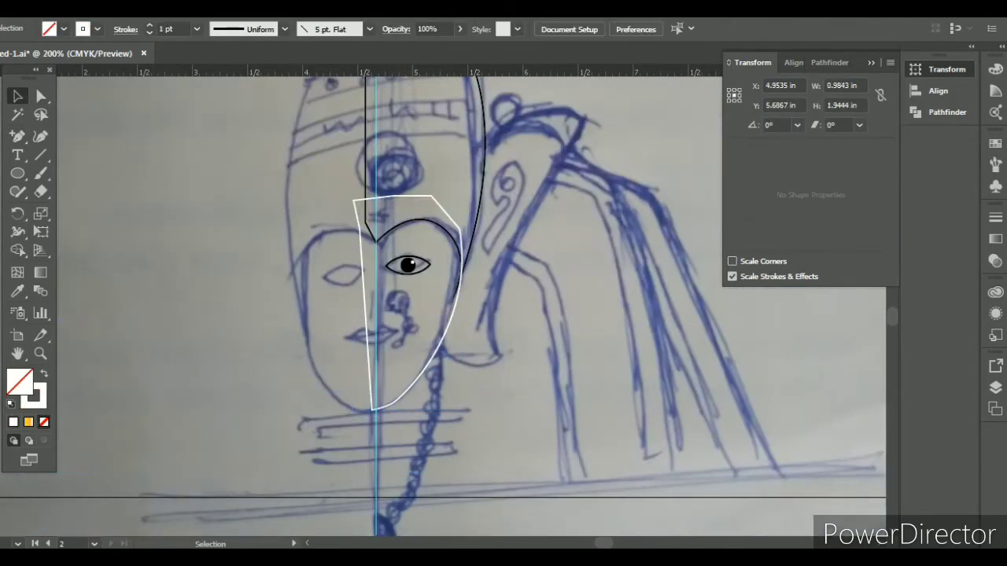
# - Narrow the half-face outline from its outer cheek side to about 0.965 in wide
pyautogui.hotkey('ctrl', '+')
pyautogui.hotkey('ctrl', '+')
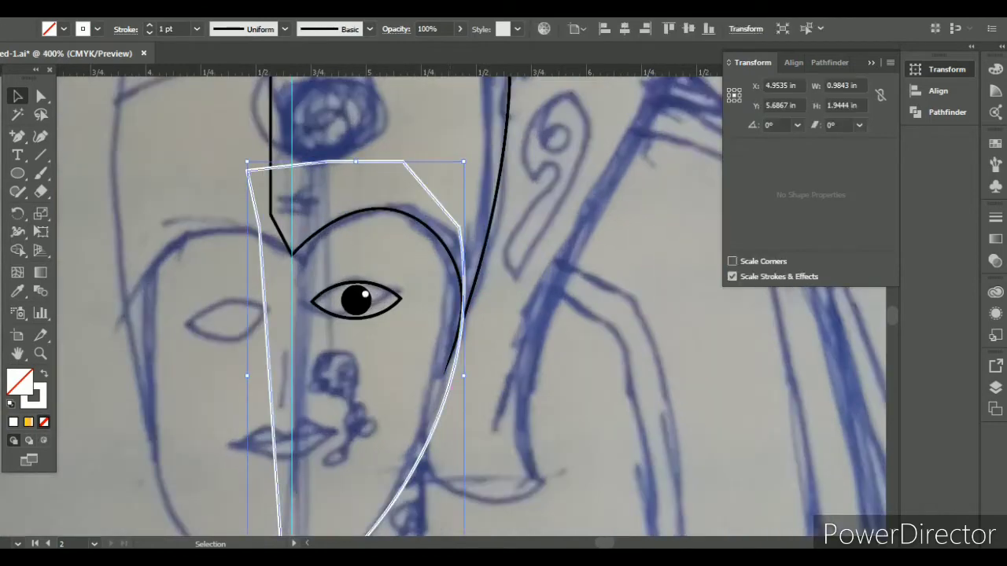
pyautogui.scroll(-2, 459, 302)
pyautogui.moveTo(463, 302); pyautogui.dragTo(459, 302)
# - Refine the half-face's jaw curve by adjusting its anchors and running the Smooth tool from the cheek down to the chin
pyautogui.press('a')
pyautogui.click(450, 293)
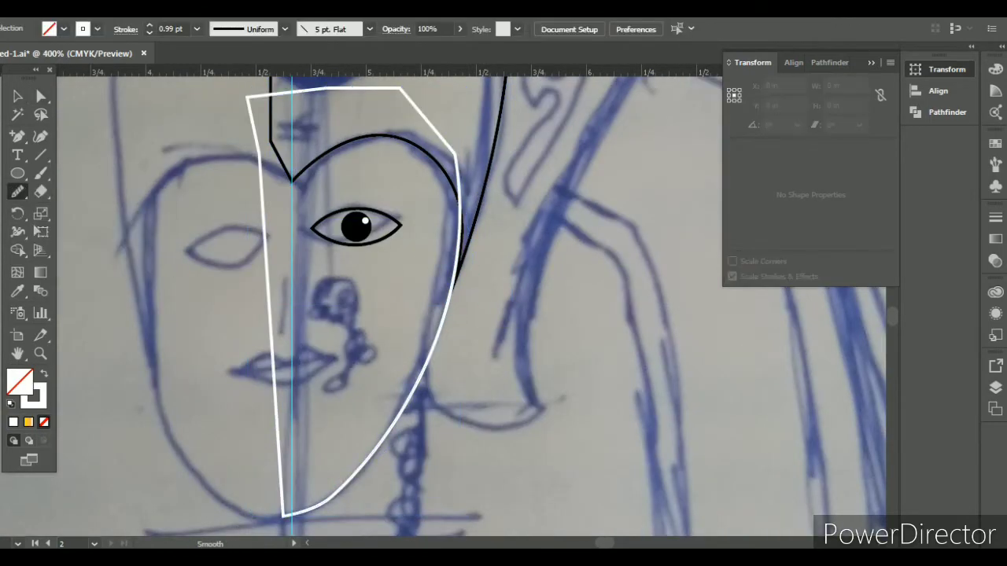
pyautogui.click(460, 259)
pyautogui.press('n')
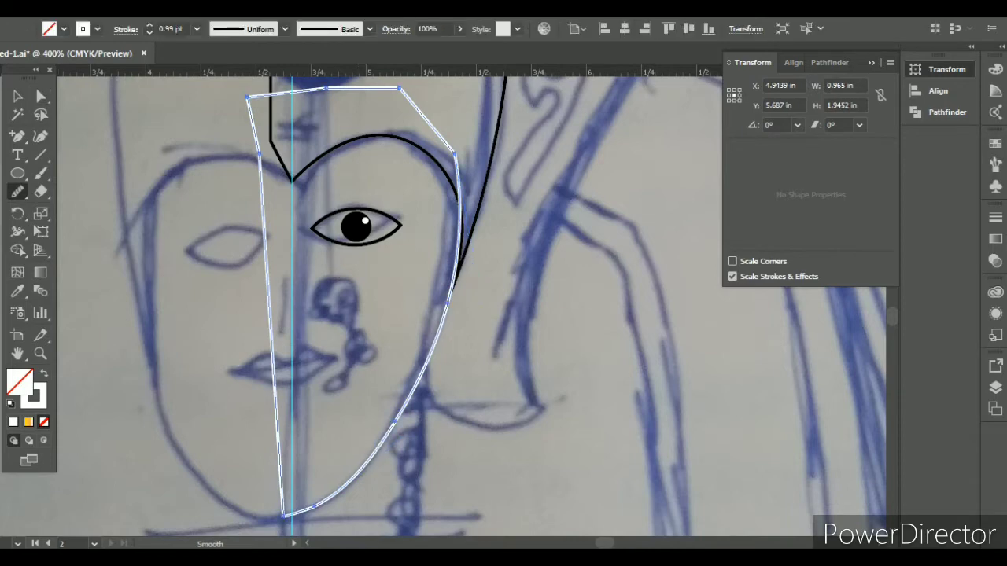
pyautogui.press('a')
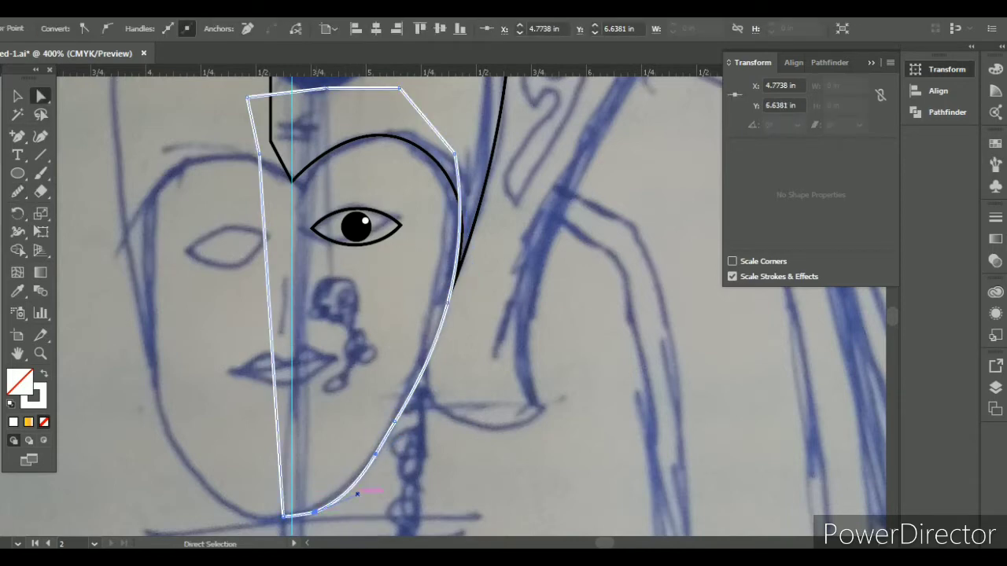
pyautogui.moveTo(396, 421); pyautogui.dragTo(402, 423)
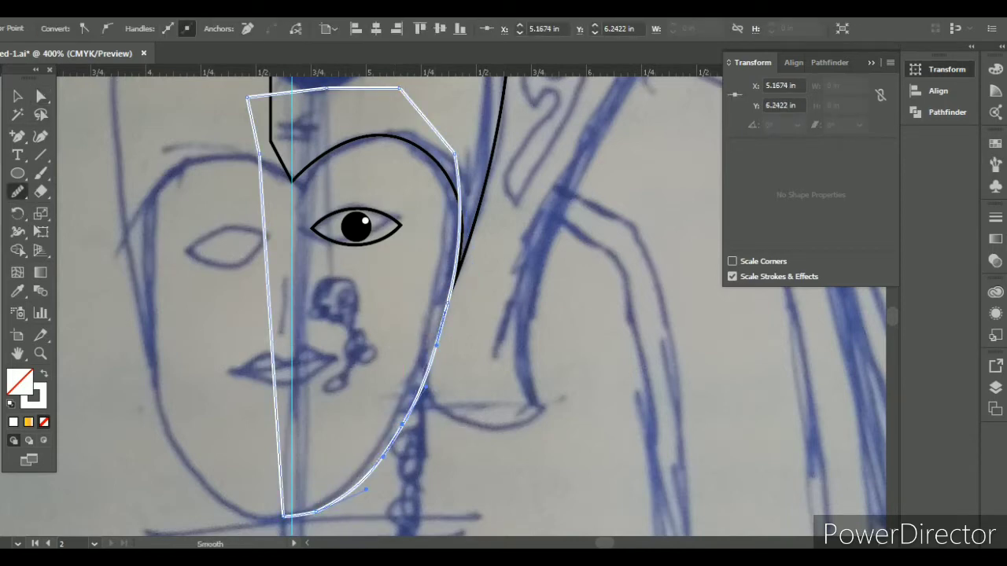
pyautogui.moveTo(445, 311); pyautogui.dragTo(364, 486)
pyautogui.hotkey('ctrl', '-')
pyautogui.press('v')
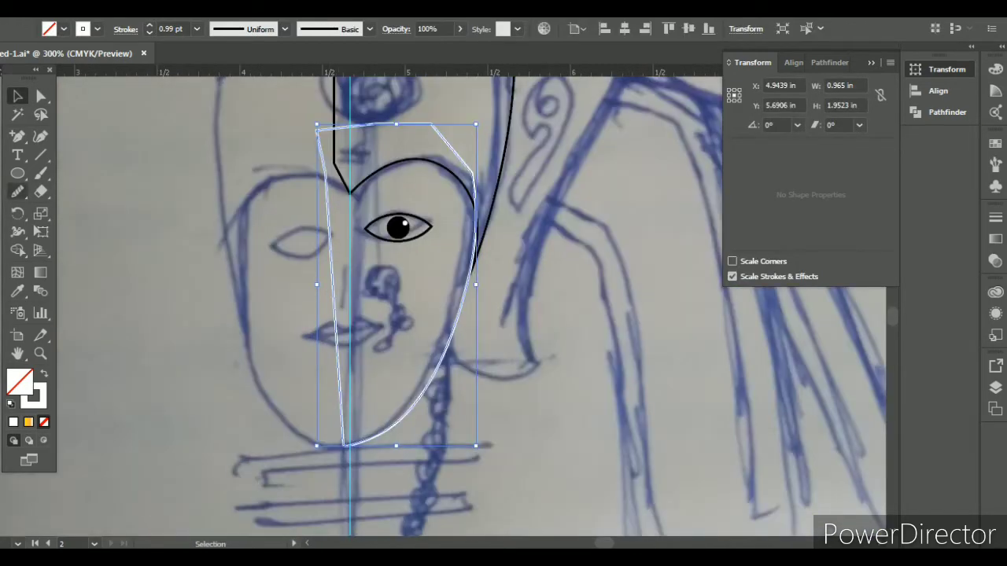
# - Trace a curved teardrop with the Pen tool over the sketched nose ornament below the eye
pyautogui.moveTo(17, 173); pyautogui.dragTo(87, 207)
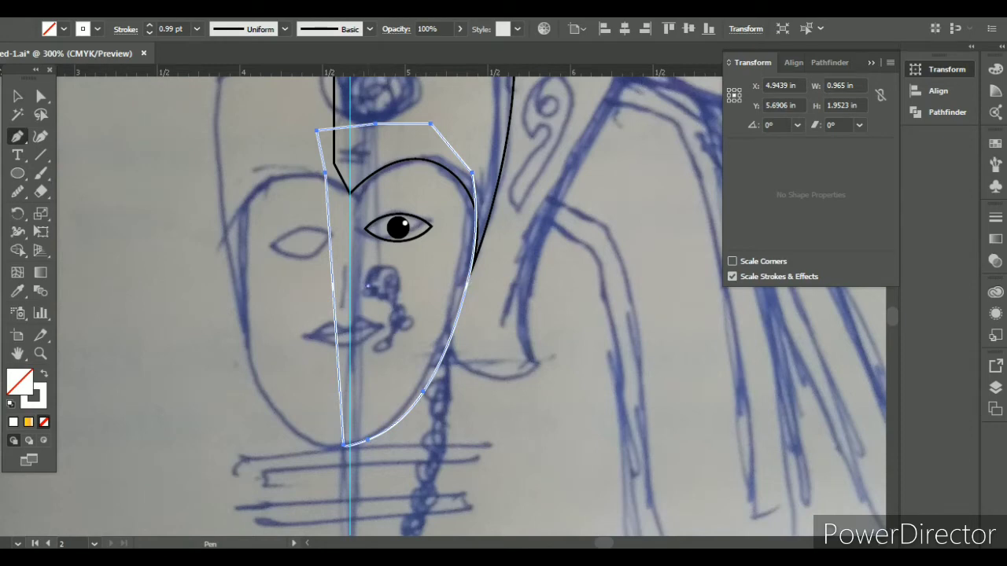
pyautogui.click(370, 287)
pyautogui.moveTo(391, 266); pyautogui.dragTo(411, 279)
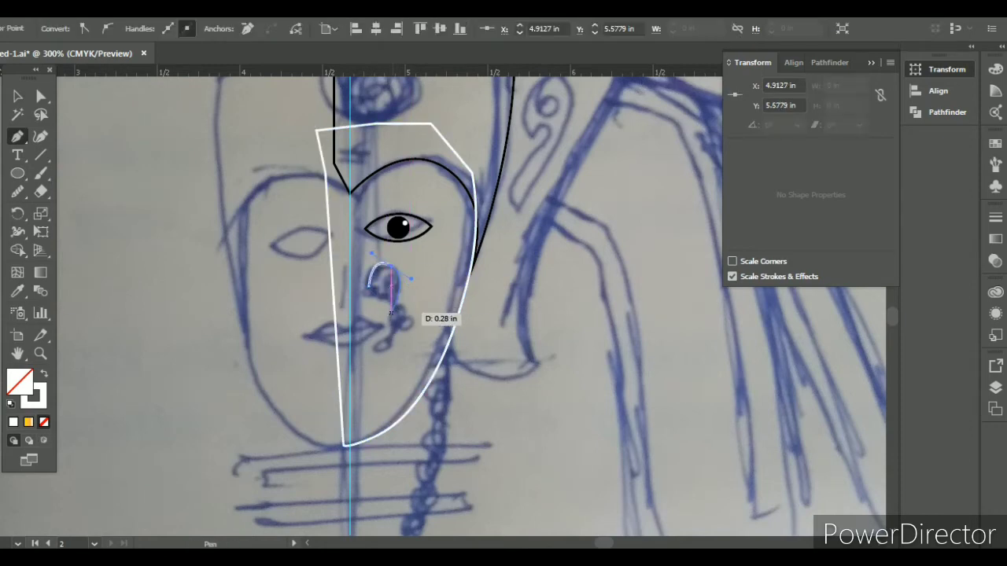
pyautogui.scroll(1, 391, 314)
# - Reshape the nose ornament's rounded head and pointed tail through its anchors and handles, and swap its white stroke to a fill
pyautogui.press('a')
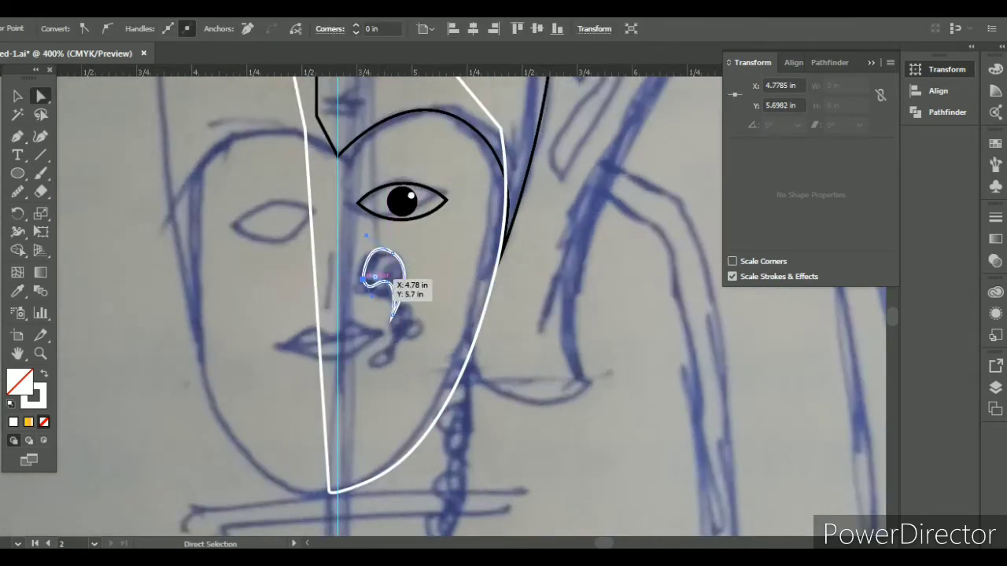
pyautogui.click(373, 240)
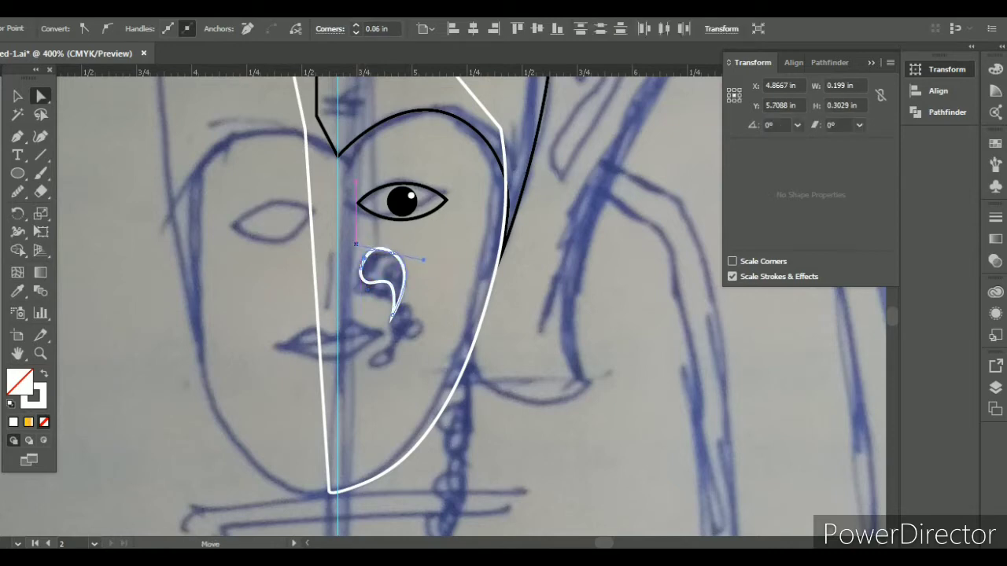
pyautogui.click(392, 313)
pyautogui.scroll(1, 388, 268)
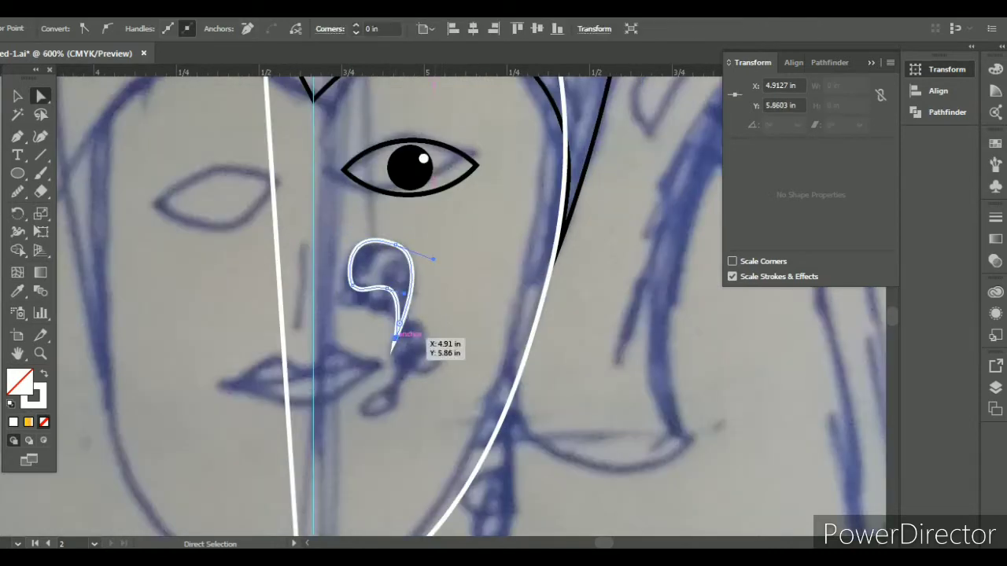
pyautogui.moveTo(395, 337); pyautogui.dragTo(352, 281)
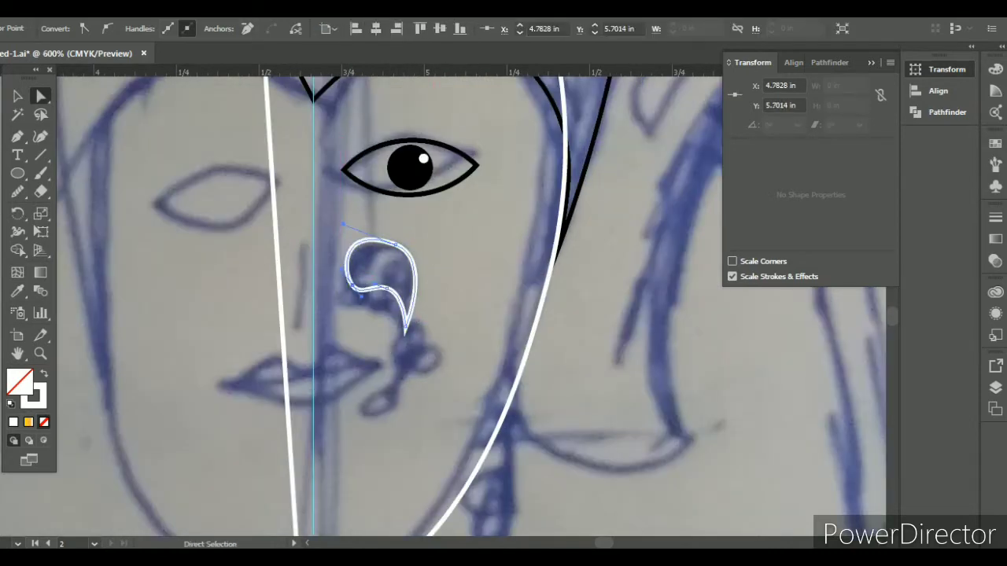
pyautogui.moveTo(400, 246); pyautogui.dragTo(398, 253)
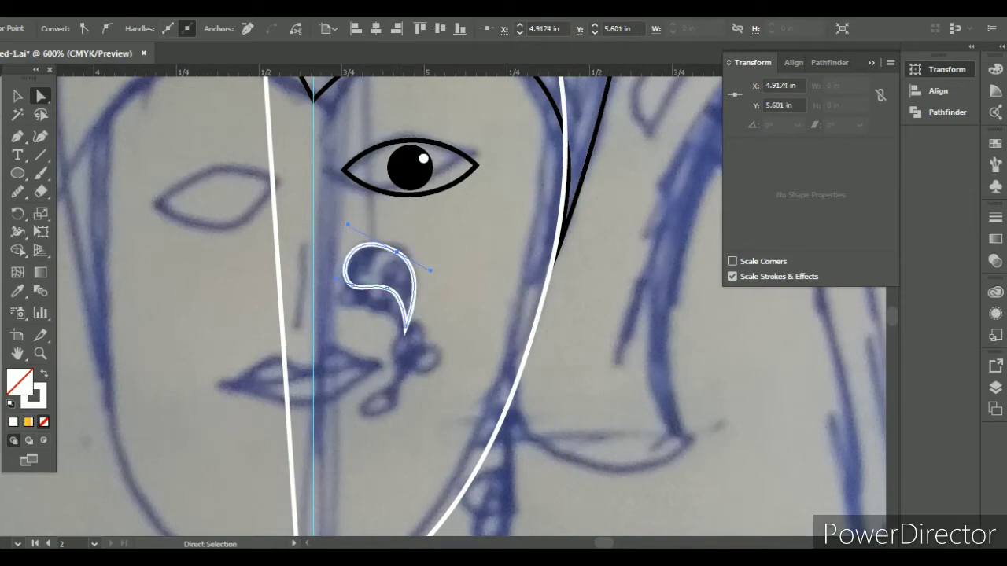
pyautogui.hotkey('shift', 'x')
pyautogui.press('v')
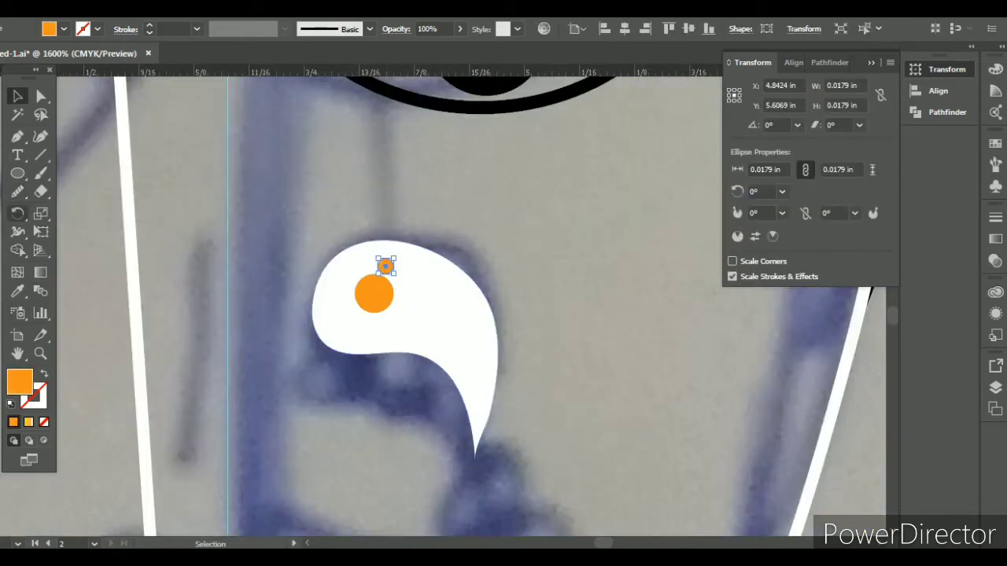
# - Rotate a copy of the small orange circle -25° about the large orange circle's centre inside the nose ornament
pyautogui.click(17, 213)
pyautogui.click(86, 213)
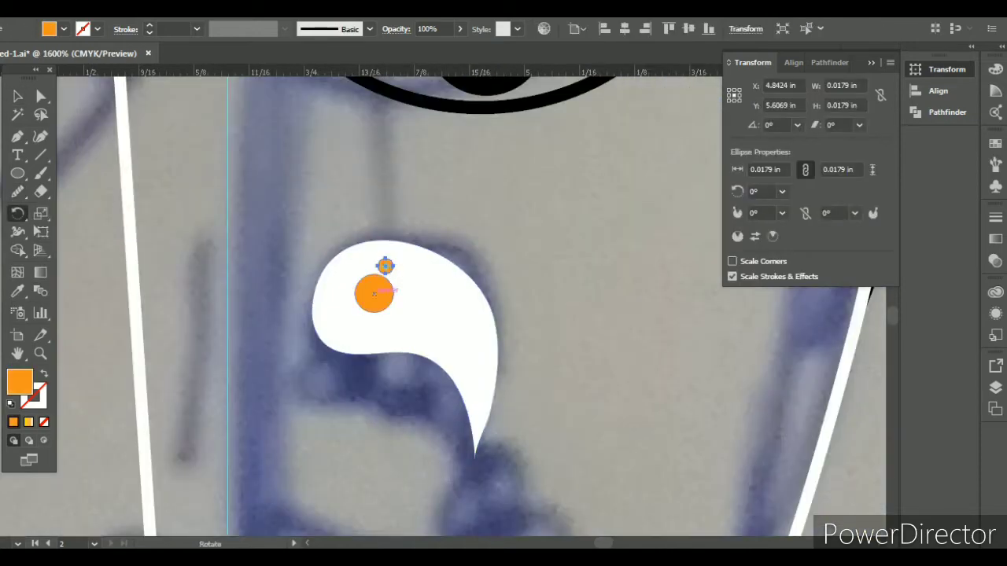
pyautogui.keyDown('alt'); pyautogui.click(374, 293); pyautogui.keyUp('alt')
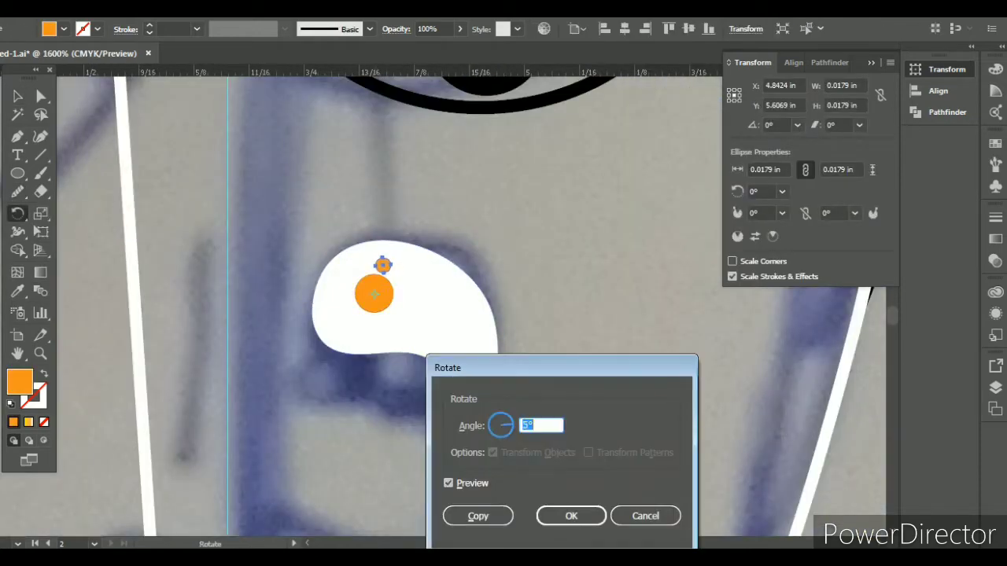
pyautogui.press('Return')
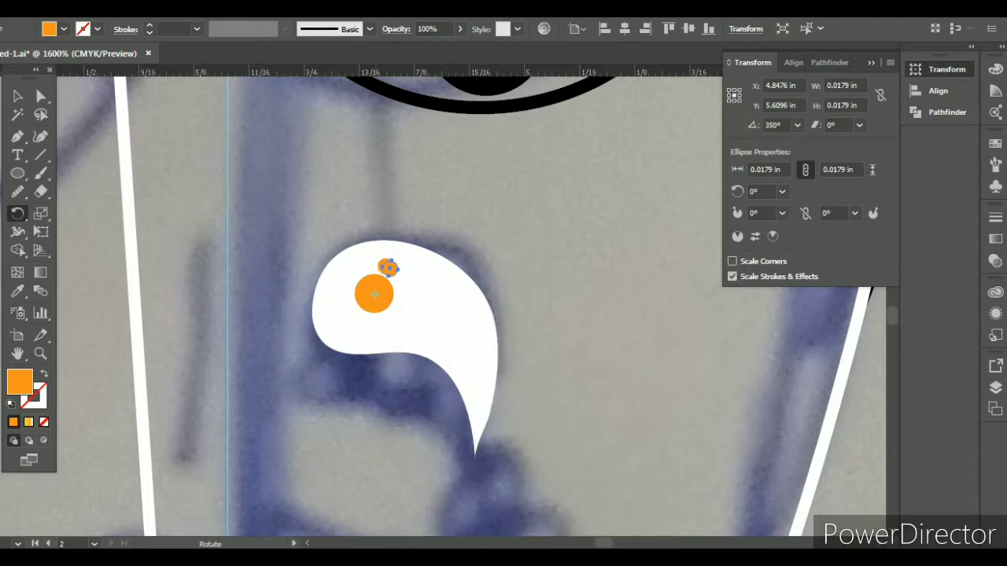
pyautogui.keyDown('alt'); pyautogui.click(373, 294); pyautogui.keyUp('alt')
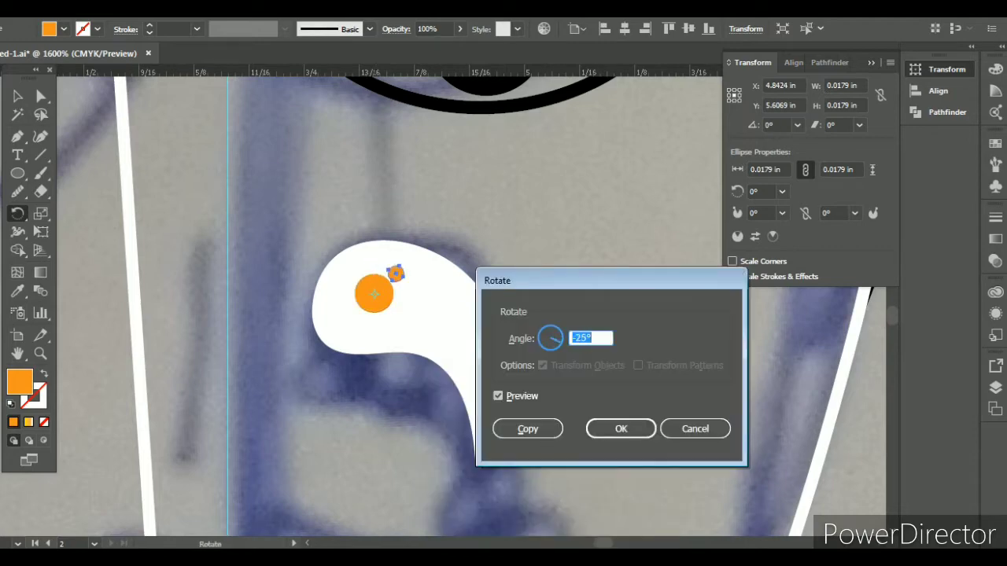
pyautogui.press('Return')
pyautogui.press('v')
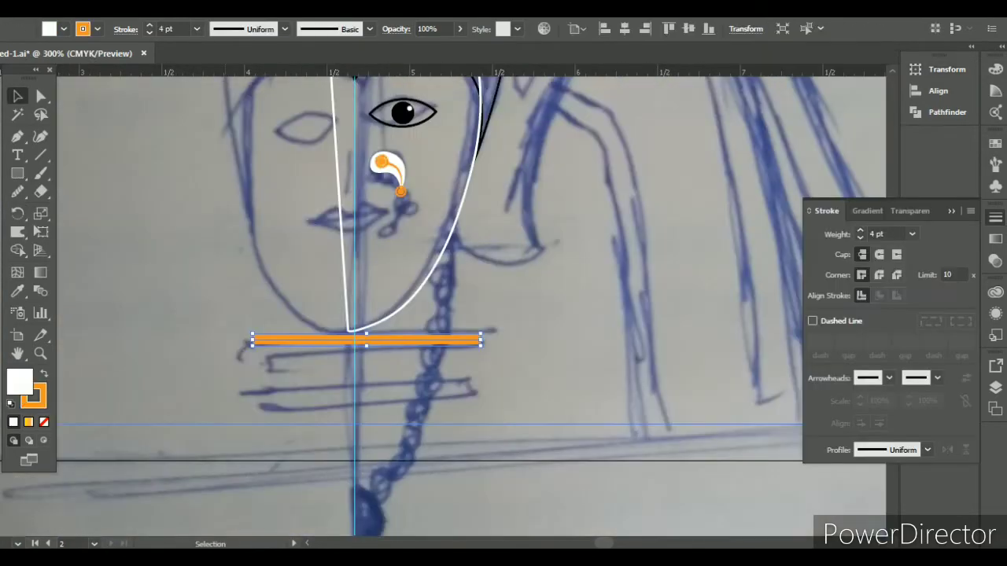
# - Give the orange neck lines a dashed stroke with 12 pt dashes, round caps, round corners and an adjusted gap
pyautogui.click(812, 321)
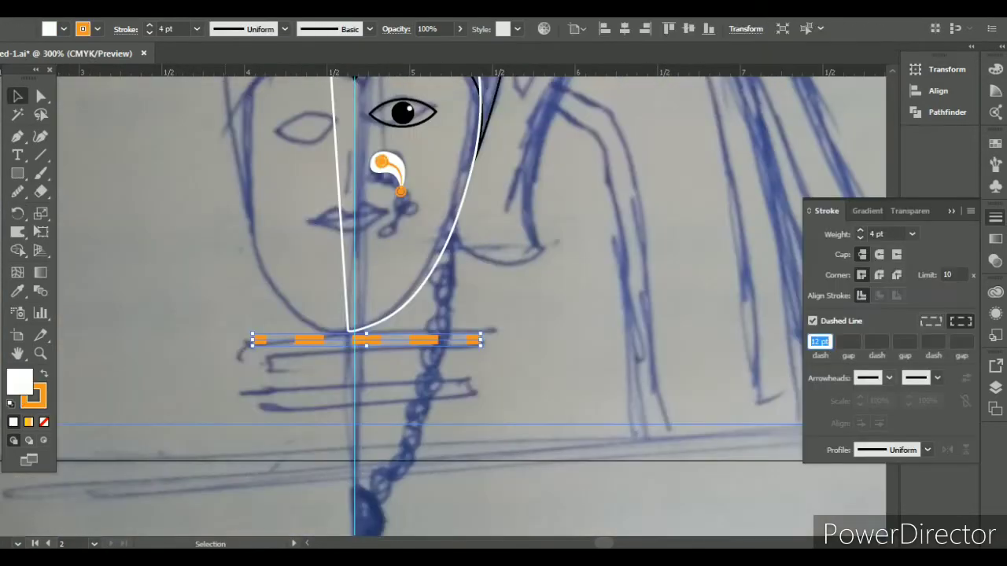
pyautogui.click(879, 275)
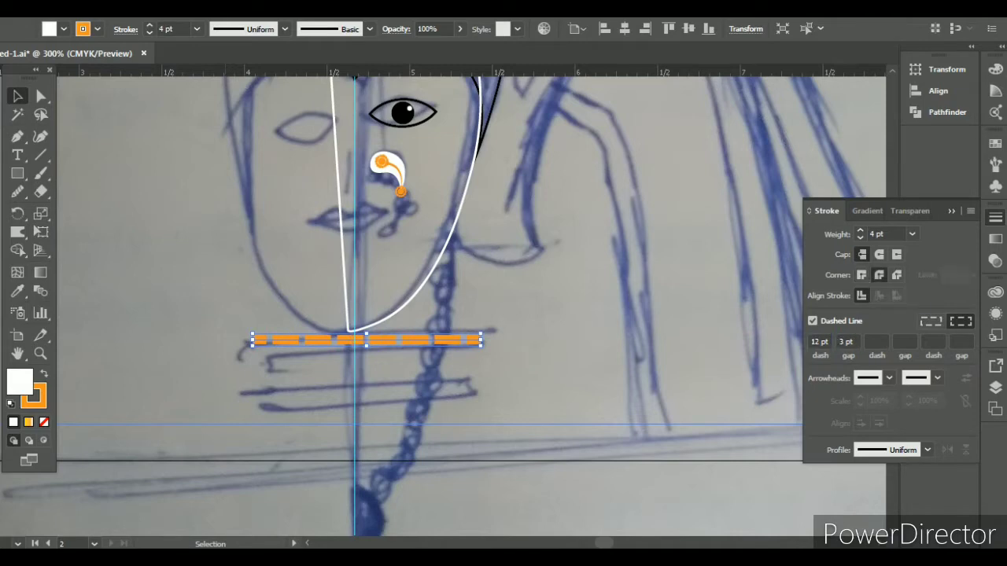
pyautogui.click(879, 254)
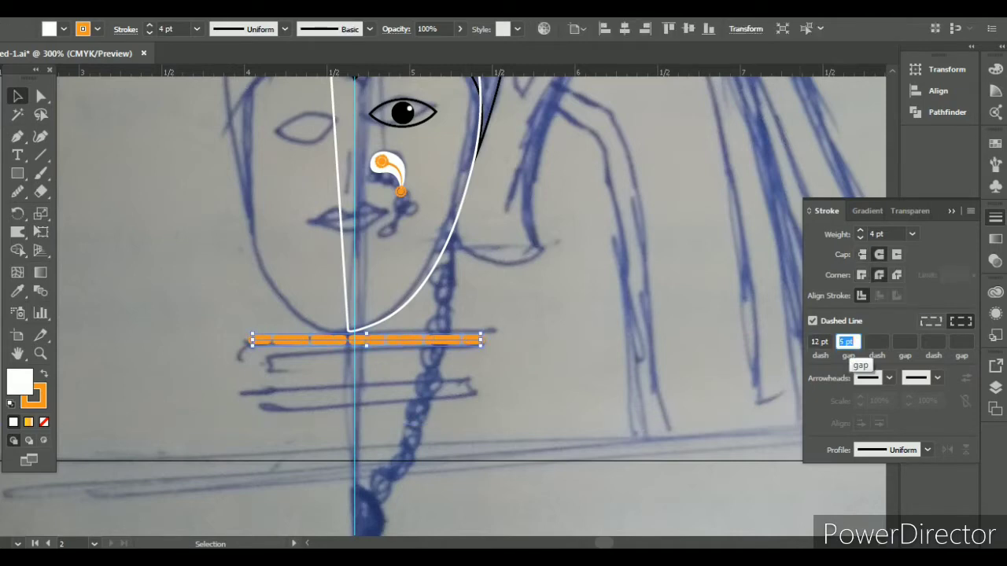
pyautogui.press('Up')
# - Duplicate the pair of dashed neck lines downward onto the lower sketched neck lines
pyautogui.scroll(-1, 409, 336)
pyautogui.moveTo(409, 340)
pyautogui.mouseDown()
pyautogui.moveTo(409, 354)
pyautogui.moveTo(429, 358)
pyautogui.moveTo(429, 386)
pyautogui.mouseUp()
pyautogui.scroll(-2, 409, 441)
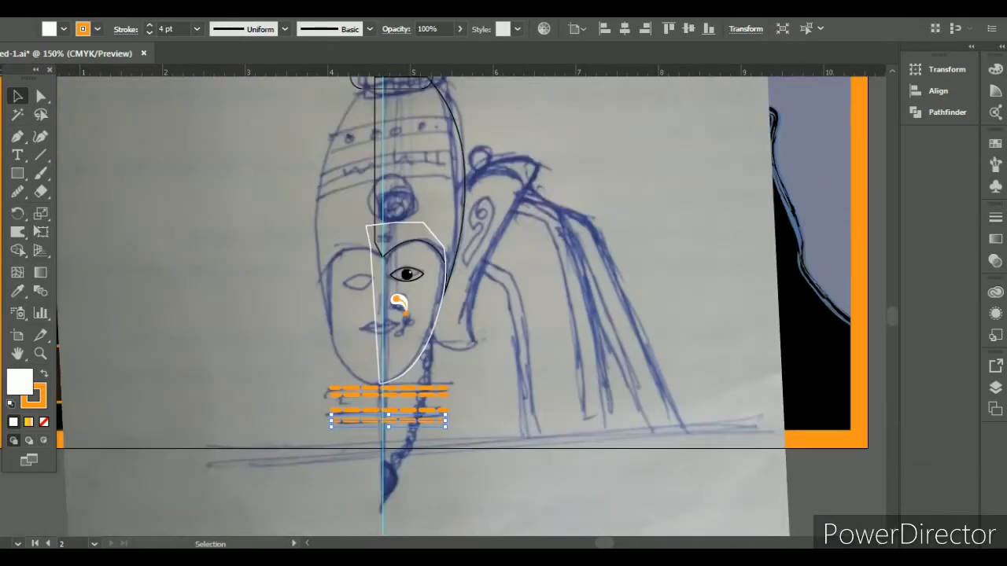
# - Swap the half-face's fill and stroke to make it solid black, and arrange it behind the crown and eye
pyautogui.moveTo(399, 303); pyautogui.dragTo(399, 377)
pyautogui.click(399, 377)
pyautogui.hotkey('shift', 'x')
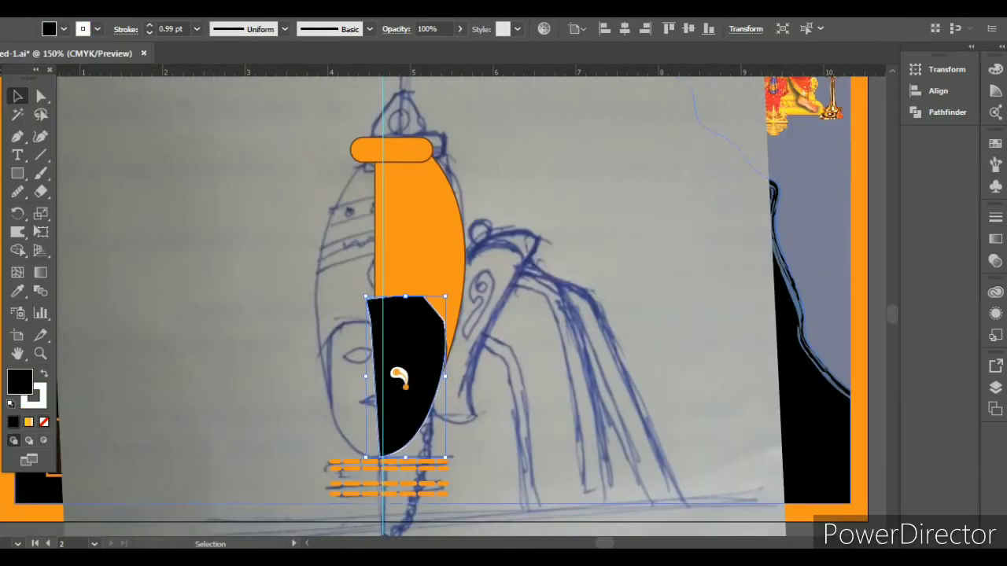
pyautogui.scroll(2, 398, 377)
pyautogui.rightClick(449, 336)
pyautogui.click(674, 310)
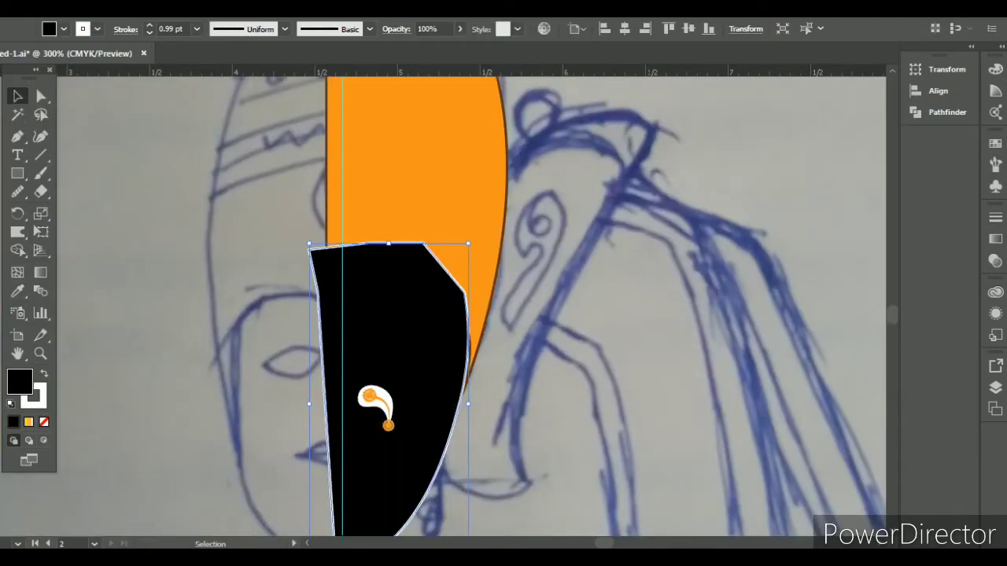
# - Fill the almond-shaped eye outline with white
pyautogui.scroll(-1, 391, 309)
pyautogui.click(391, 310)
pyautogui.click(63, 30)
pyautogui.click(26, 51)
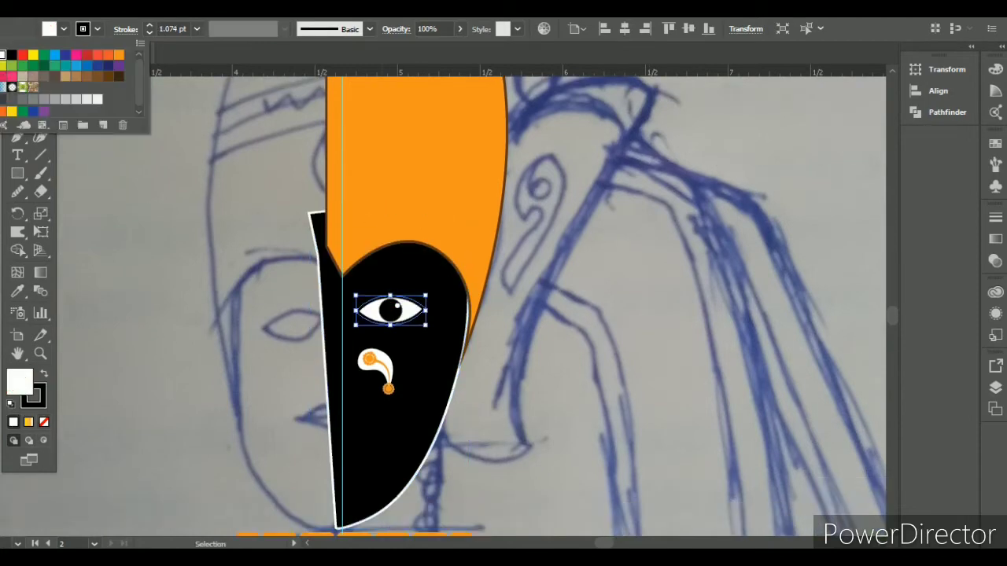
pyautogui.hotkey('ctrl', 'shift', 'a')
pyautogui.scroll(1, 504, 307)
pyautogui.scroll(-1, 503, 306)
# - Remove the white outline from the black half-face and refine the anchors along its outer cheek edge
pyautogui.click(386, 354)
pyautogui.click(63, 29)
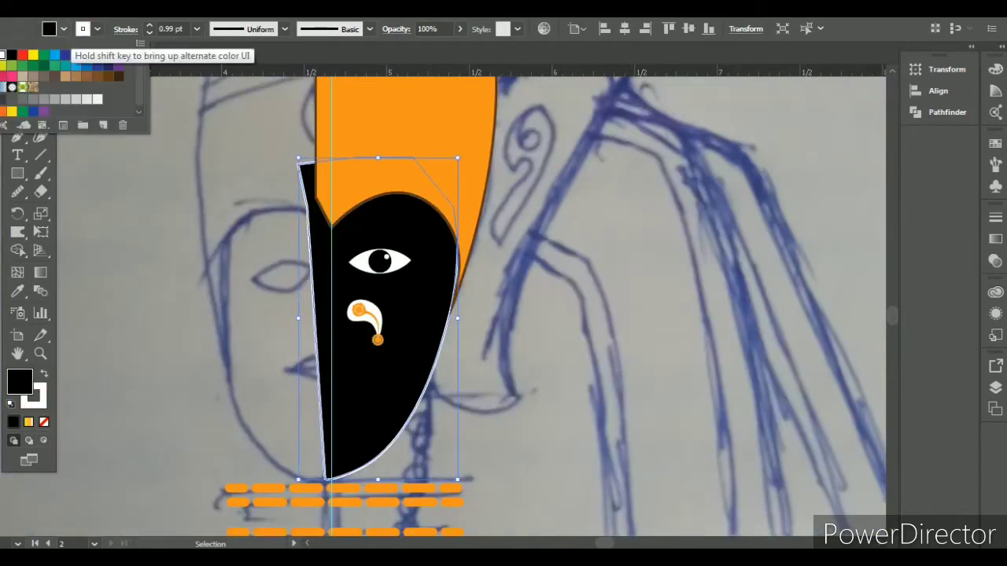
pyautogui.press('Escape')
pyautogui.press('a')
pyautogui.scroll(1, 474, 134)
pyautogui.click(480, 218)
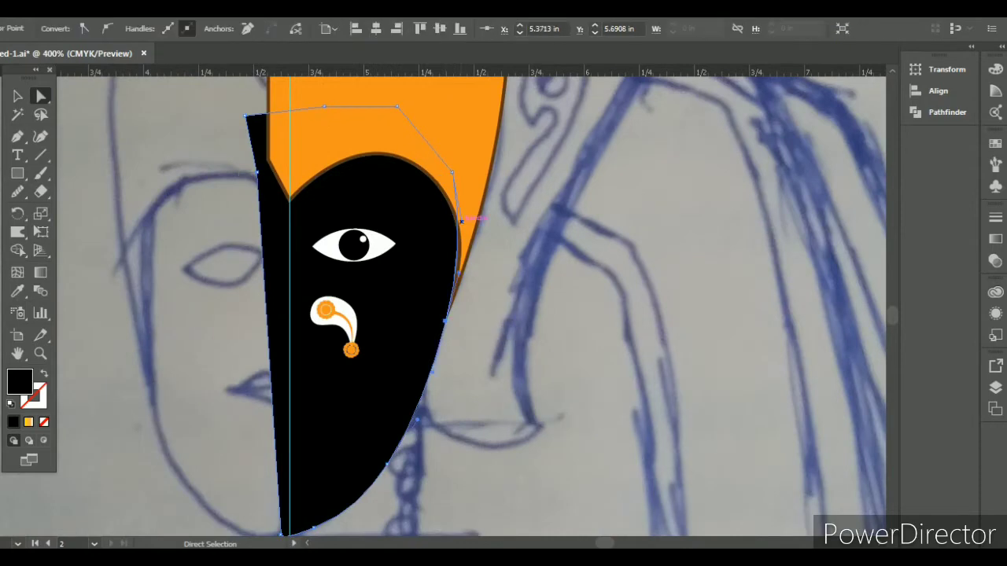
pyautogui.scroll(-2, 480, 218)
pyautogui.click(468, 346)
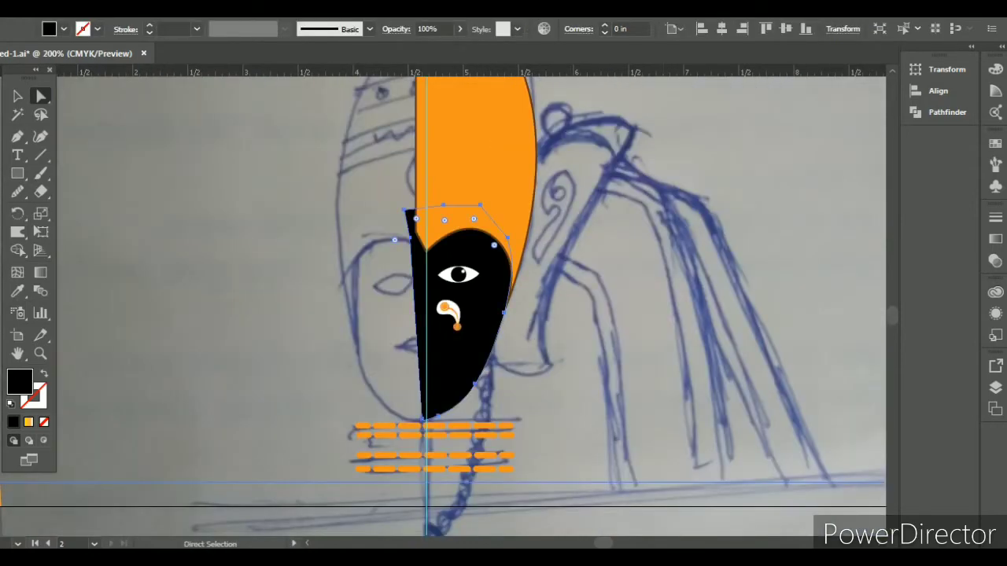
# - Lower the half-face's opacity to 21% so the sketched mouth can be traced
pyautogui.click(460, 29)
pyautogui.moveTo(464, 50); pyautogui.dragTo(407, 50)
pyautogui.scroll(1, 460, 358)
# - Draw the half upper lip with the Pencil tool over the sketched mouth and fill it black
pyautogui.press('n')
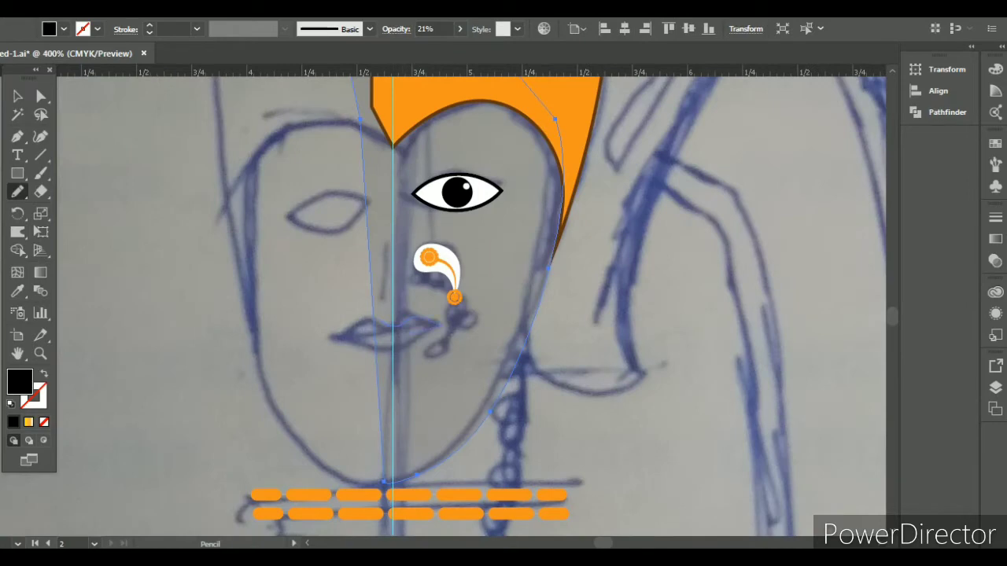
pyautogui.click(54, 29)
pyautogui.click(35, 49)
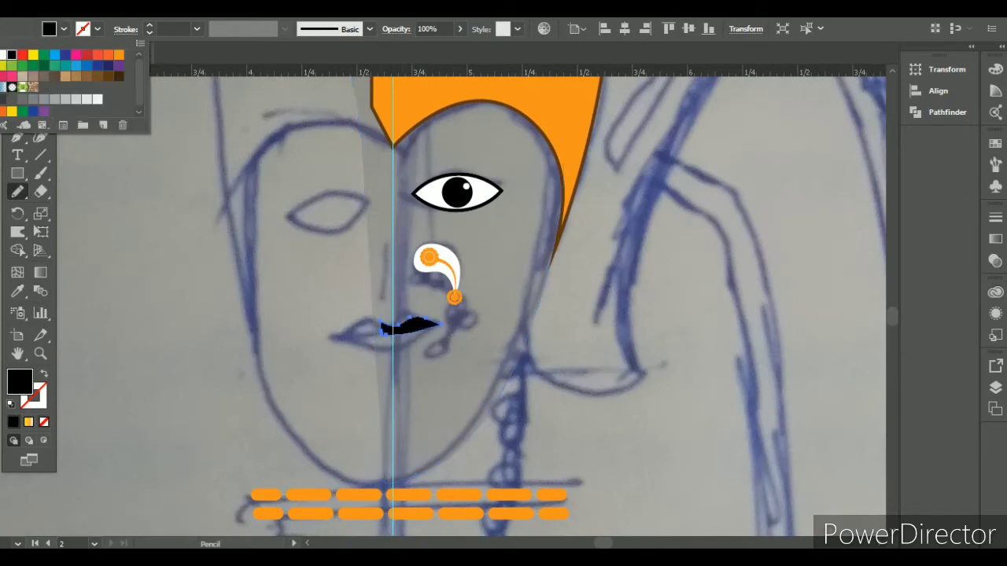
pyautogui.click(17, 95)
pyautogui.scroll(1, 380, 348)
# - Draw the half lower lip with the Pencil tool beneath the upper lip, following the sketched mouth
pyautogui.press('n')
pyautogui.scroll(-1, 475, 352)
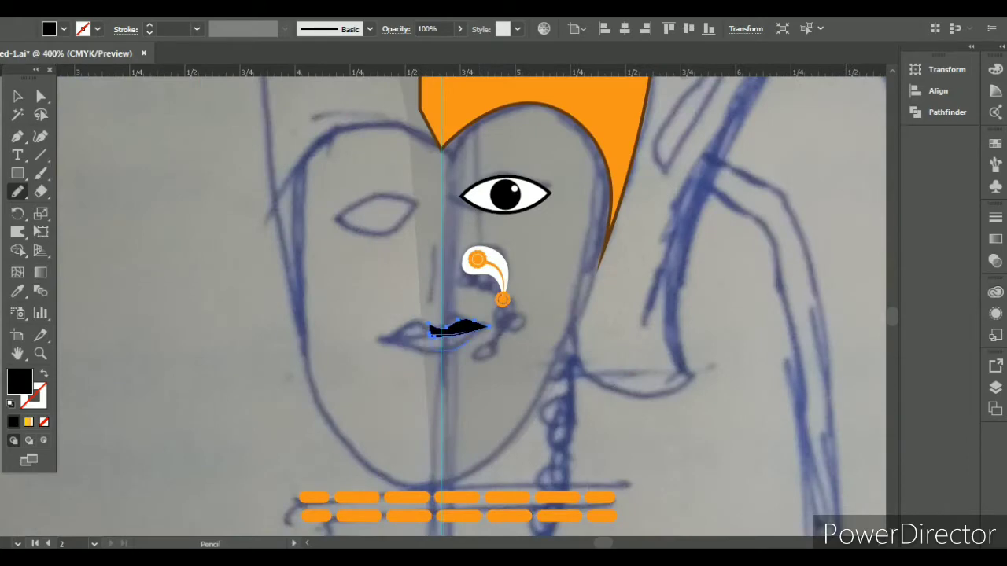
pyautogui.scroll(2, 467, 352)
pyautogui.press('v')
pyautogui.hotkey('ctrl', 'shift', 'a')
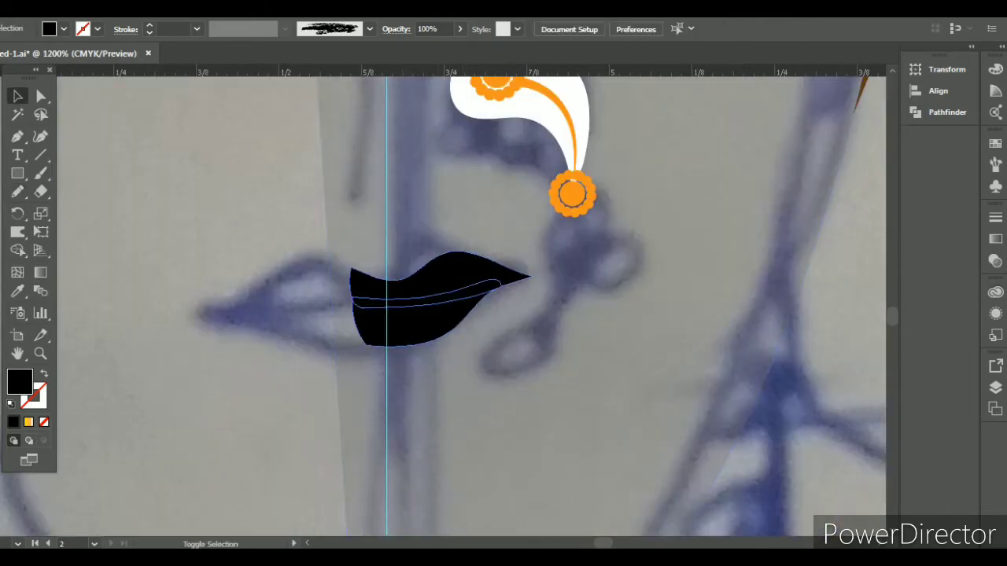
# - Select the upper and lower lip shapes and separate their overlap with Pathfinder
pyautogui.click(441, 303)
pyautogui.click(441, 377)
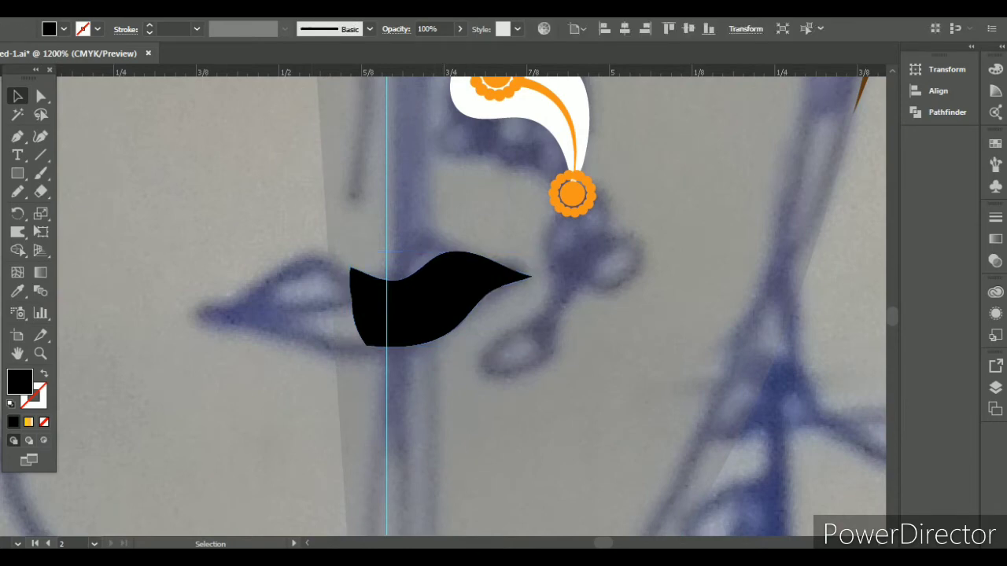
pyautogui.click(441, 303)
pyautogui.hotkey('ctrl', 'shift', 'F9')
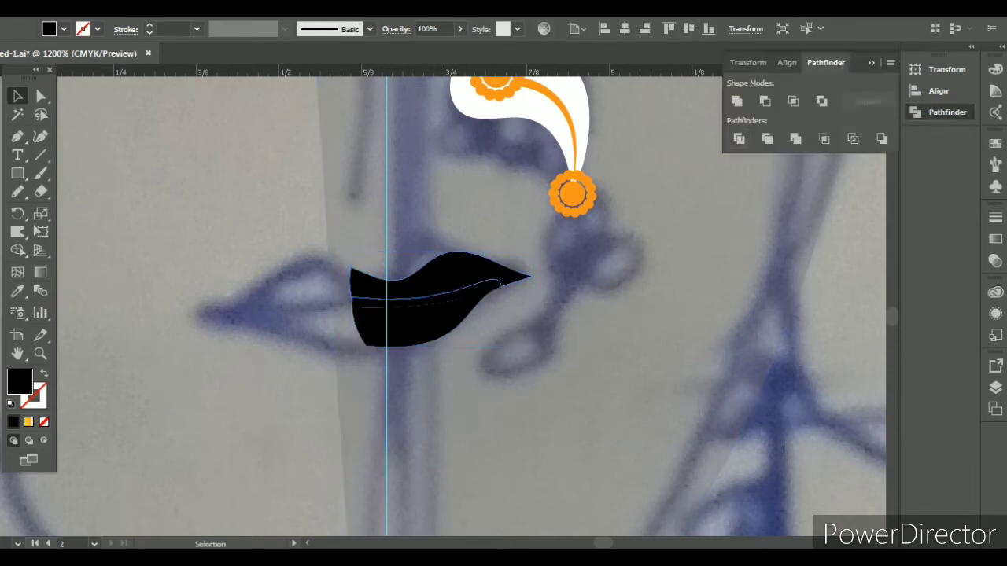
pyautogui.hotkey('ctrl', 'shift', 'a')
pyautogui.hotkey('ctrl', 'z')
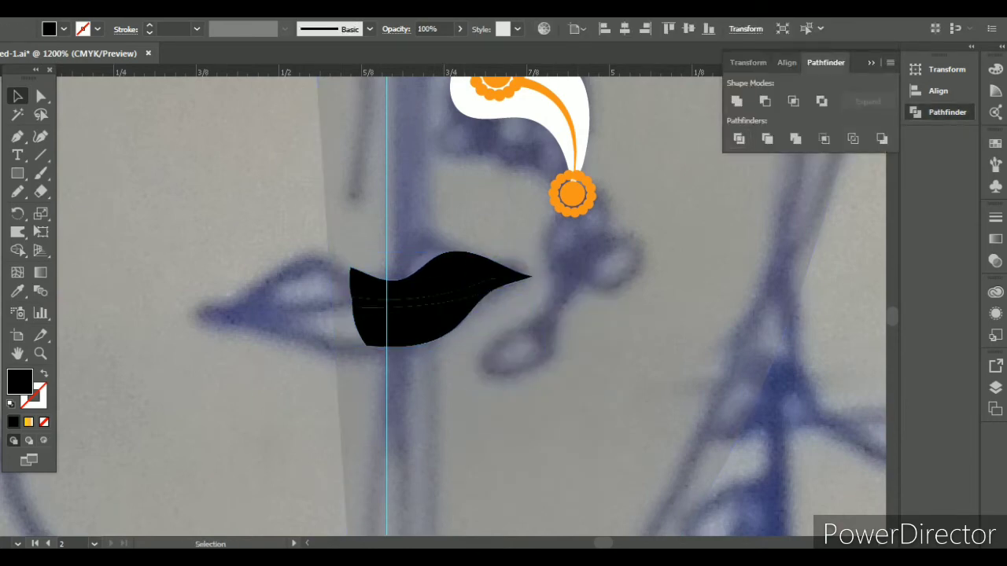
# - Recolour the lips in two greys and move the lower lip's corner anchor to the mouth corner, smoothing its edge
pyautogui.hotkey('ctrl', '=')
pyautogui.hotkey('ctrl', '=')
pyautogui.hotkey('ctrl', '=')
pyautogui.press('a')
pyautogui.moveTo(608, 236); pyautogui.dragTo(637, 227)
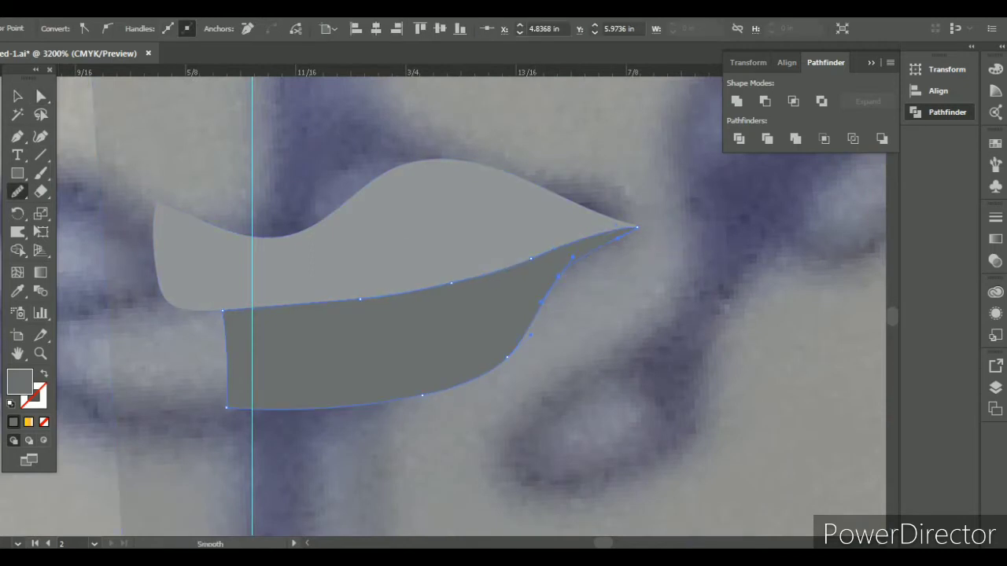
# - Divide the upper lip along the vertical centre guide, ungroup it and delete the piece beyond the guide
pyautogui.hotkey('ctrl', '-')
pyautogui.hotkey('ctrl', '-')
pyautogui.hotkey('ctrl', '-')
pyautogui.hotkey('ctrl', '-')
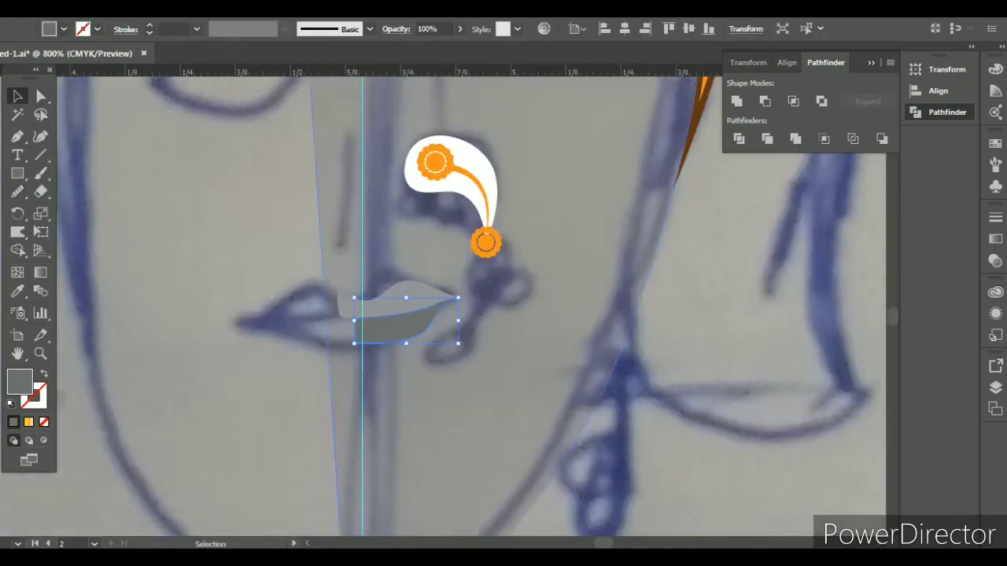
pyautogui.click(362, 228)
pyautogui.keyDown('shift'); pyautogui.click(397, 307); pyautogui.keyUp('shift')
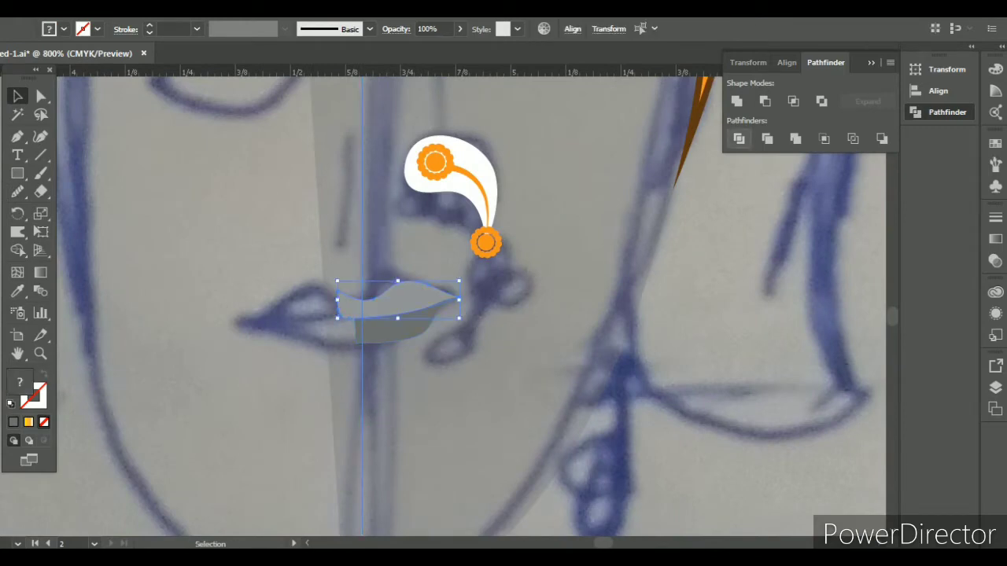
pyautogui.rightClick(364, 137)
pyautogui.click(405, 252)
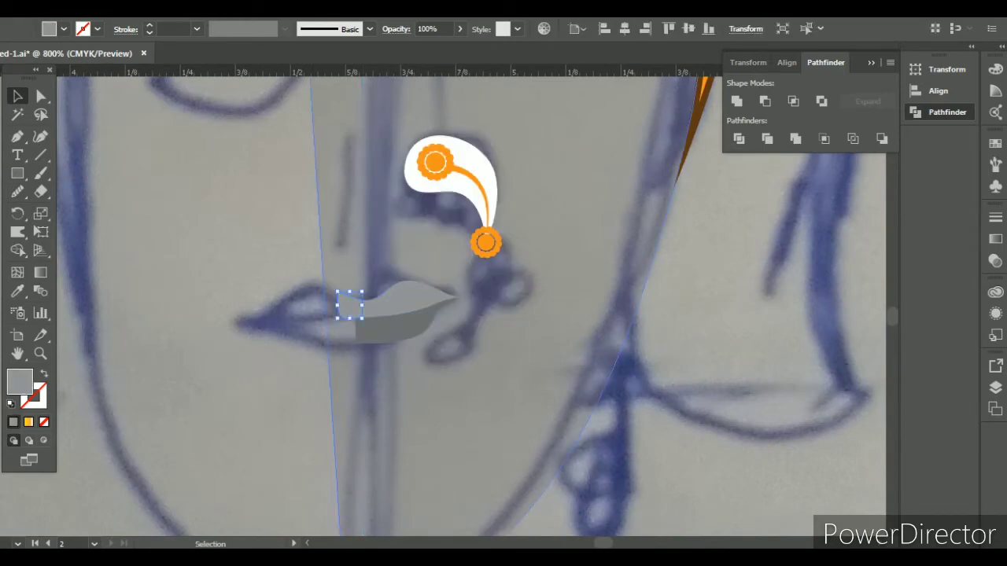
pyautogui.press('Delete')
# - Draw a rectangle over the lower lip's overhang up to the centre line and subtract it with Minus Front
pyautogui.hotkey('ctrl', '+')
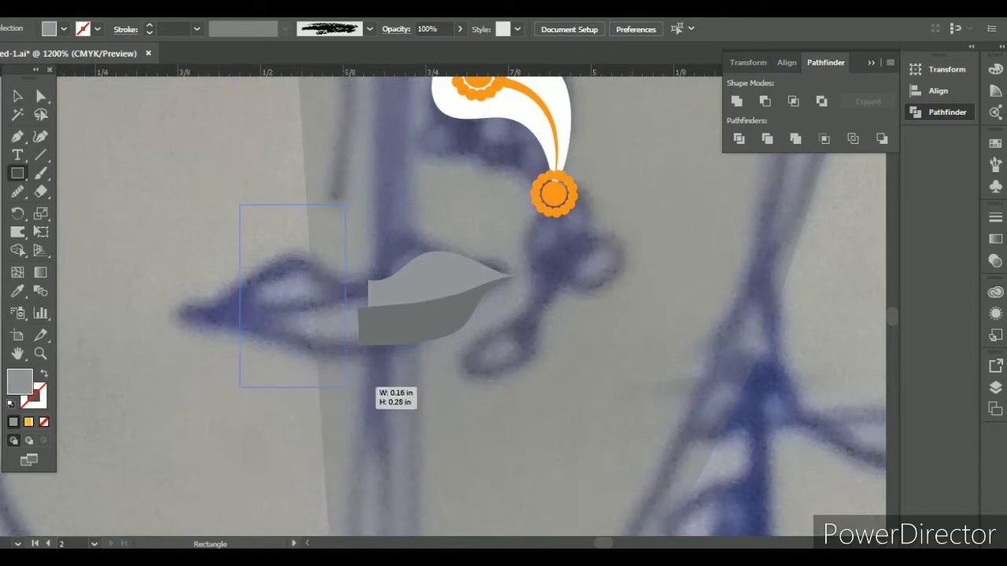
pyautogui.moveTo(344, 387); pyautogui.dragTo(367, 427)
pyautogui.press('v')
pyautogui.keyDown('shift'); pyautogui.click(440, 299); pyautogui.keyUp('shift')
pyautogui.click(826, 62)
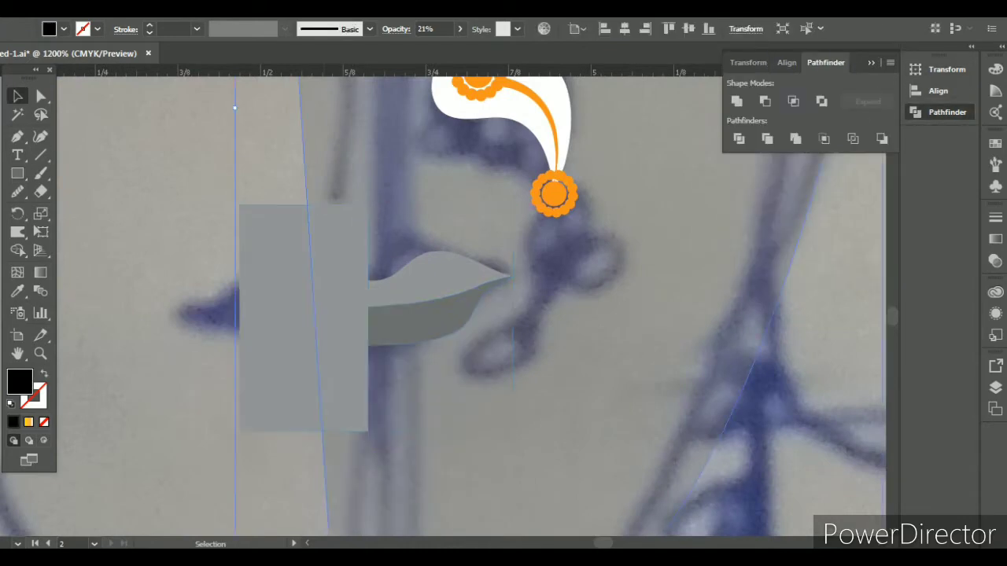
pyautogui.click(764, 101)
# - Reflect a copy of both half lips across a vertical axis at their centre edge to complete the mouth
pyautogui.hotkey('ctrl', '-')
pyautogui.hotkey('ctrl', '-')
pyautogui.hotkey('ctrl', '-')
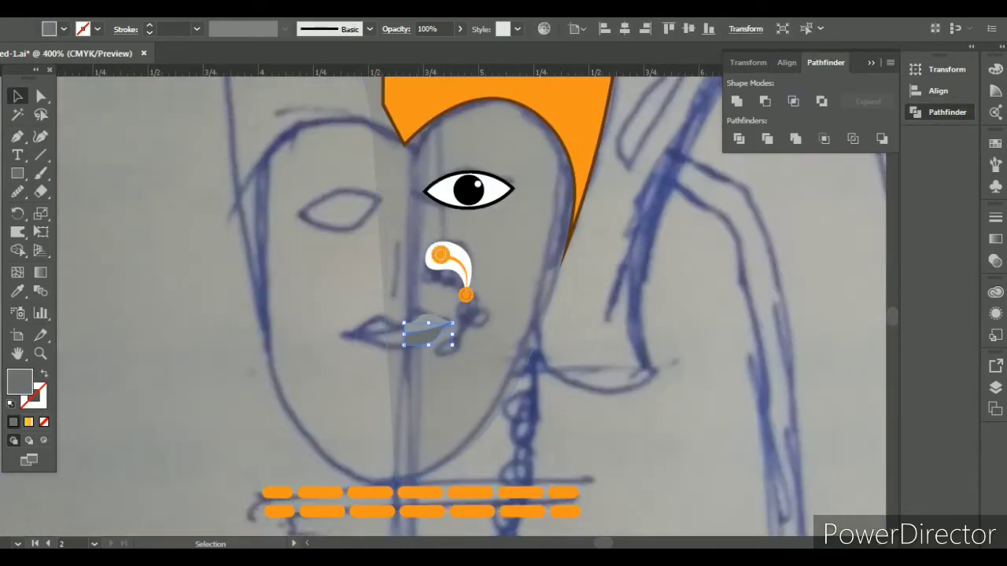
pyautogui.hotkey('ctrl', '+')
pyautogui.hotkey('ctrl', '+')
pyautogui.click(18, 212)
pyautogui.keyDown('alt'); pyautogui.click(385, 323); pyautogui.keyUp('alt')
pyautogui.press('Return')
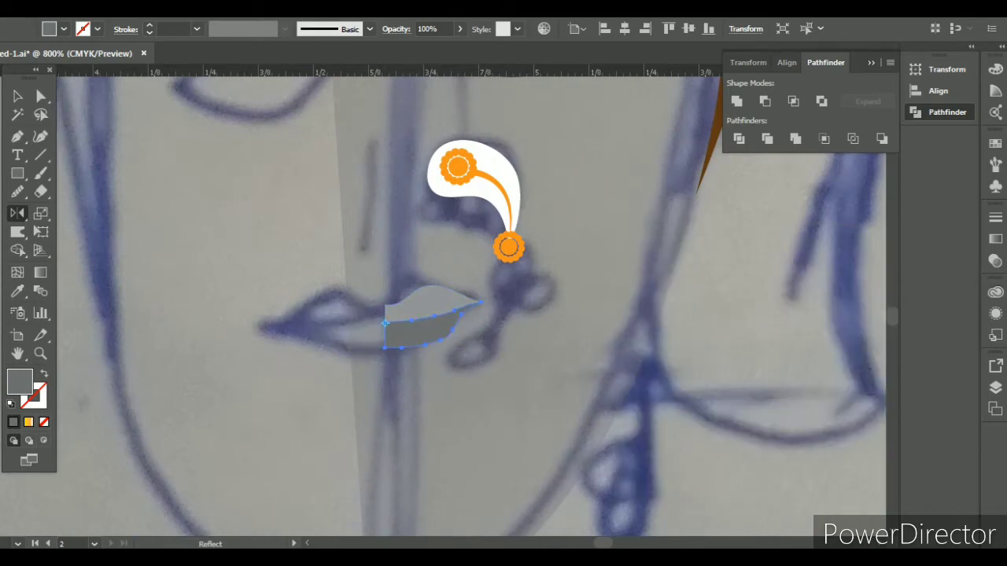
pyautogui.keyDown('shift'); pyautogui.click(447, 289); pyautogui.keyUp('shift')
pyautogui.keyDown('alt'); pyautogui.click(434, 317); pyautogui.keyUp('alt')
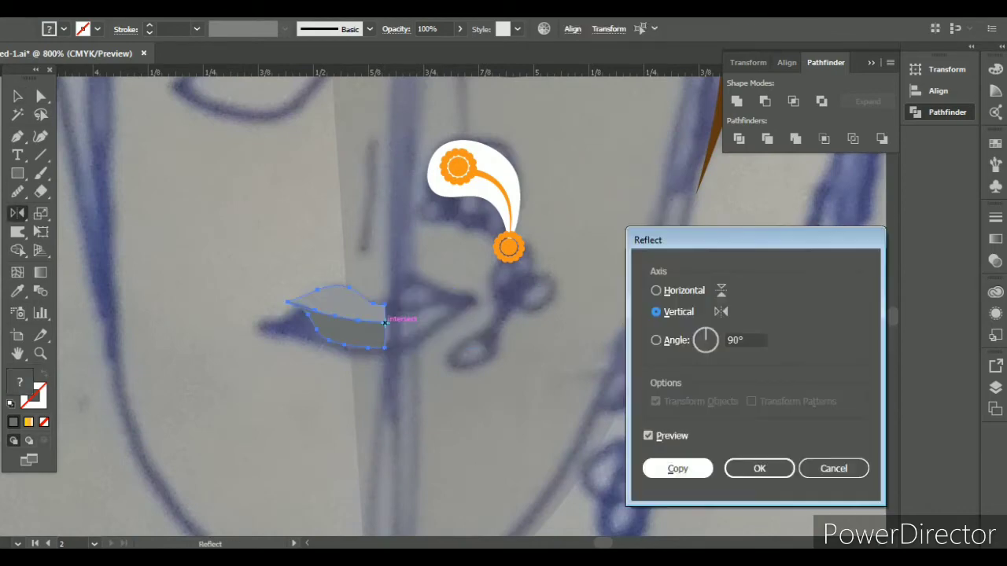
pyautogui.press('Return')
pyautogui.press('v')
pyautogui.hotkey('ctrl', 'shift', 'a')
# - Set the black half-face's opacity back to 100%
pyautogui.hotkey('ctrl', '-')
pyautogui.hotkey('ctrl', '-')
pyautogui.scroll(4, 385, 339)
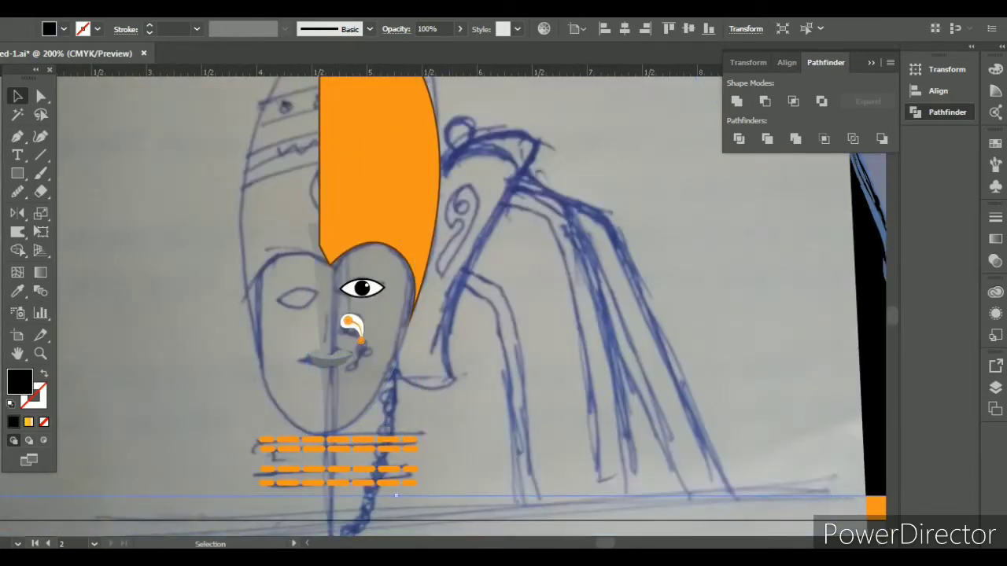
pyautogui.hotkey('ctrl', '0')
pyautogui.hotkey('ctrl', 'a')
pyautogui.hotkey('ctrl', 'shift', 'a')
pyautogui.scroll(4, 446, 376)
pyautogui.click(446, 377)
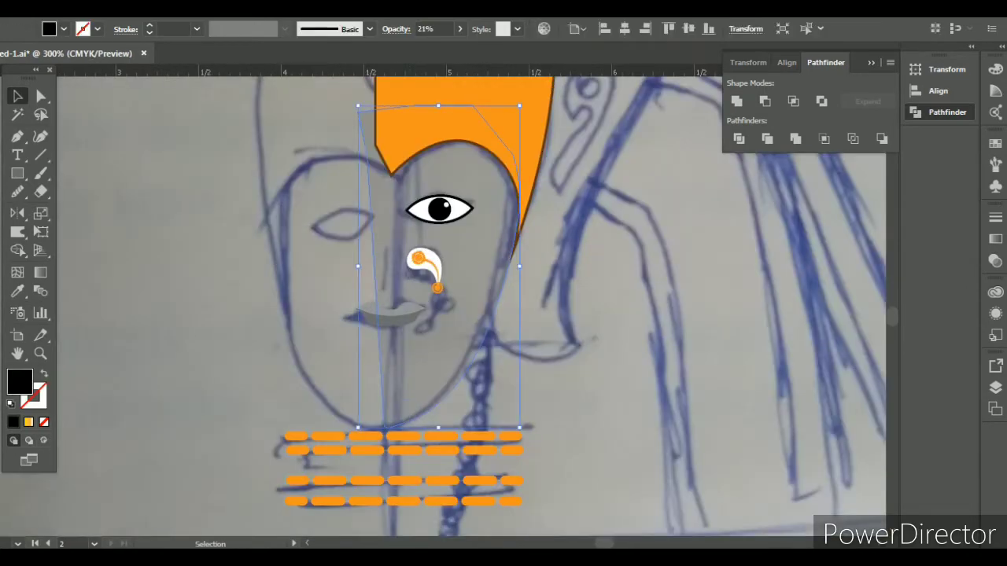
pyautogui.click(425, 29)
pyautogui.write('100')
pyautogui.press('Return')
pyautogui.scroll(-3, 468, 343)
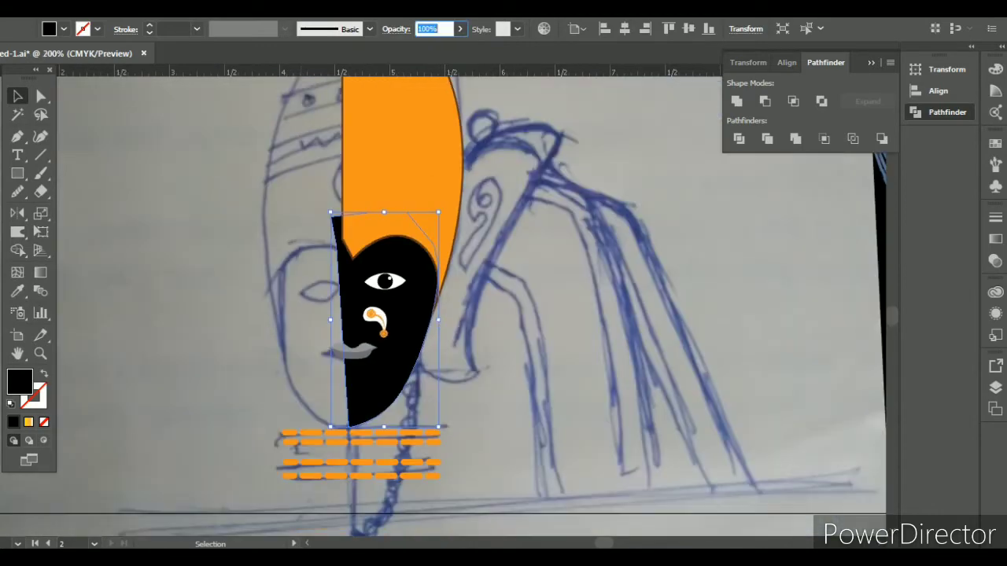
pyautogui.scroll(2, 503, 236)
pyautogui.hotkey('ctrl', 'shift', 'a')
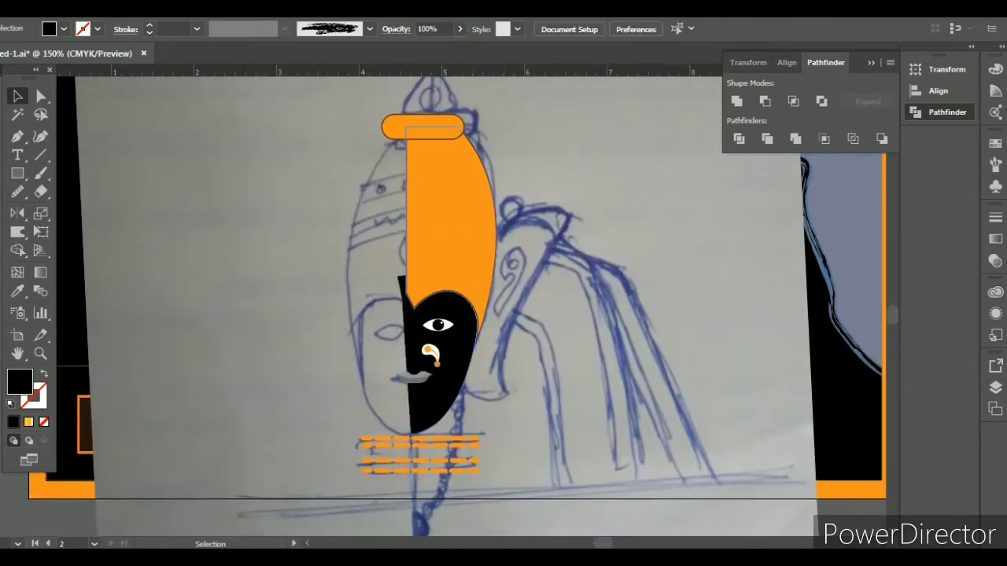
# - Remove the orange fill from the crown half so only its brown outline remains over the sketch
pyautogui.click(448, 236)
pyautogui.click(64, 29)
pyautogui.click(11, 68)
# - Reshape the lower curved crown band by moving its corner points so it is taller and reaches past the crown's outer edge
pyautogui.scroll(2, 504, 268)
pyautogui.press('a')
pyautogui.moveTo(505, 268); pyautogui.dragTo(518, 278)
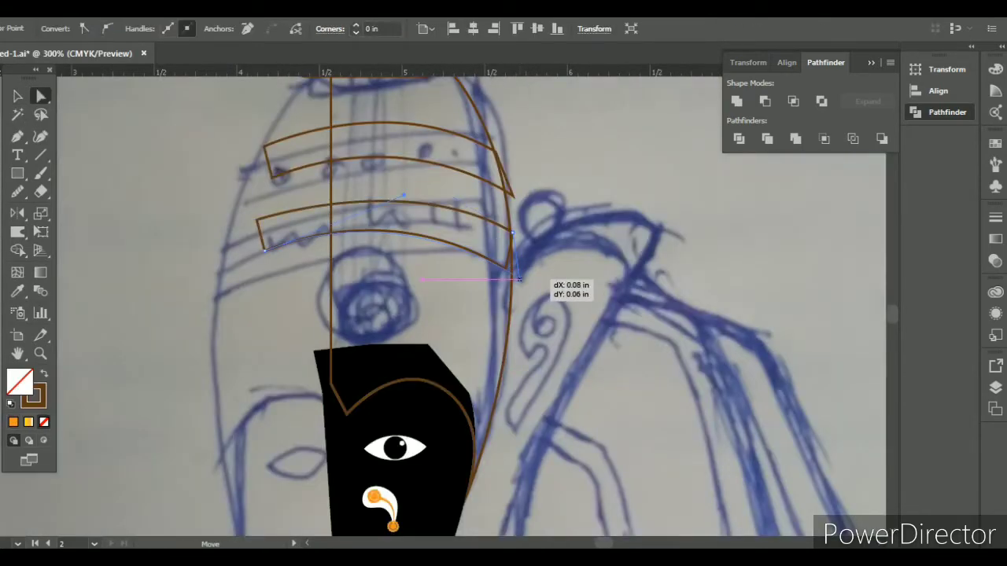
pyautogui.moveTo(512, 232); pyautogui.dragTo(516, 231)
pyautogui.moveTo(258, 220); pyautogui.dragTo(256, 212)
pyautogui.moveTo(264, 250); pyautogui.dragTo(256, 261)
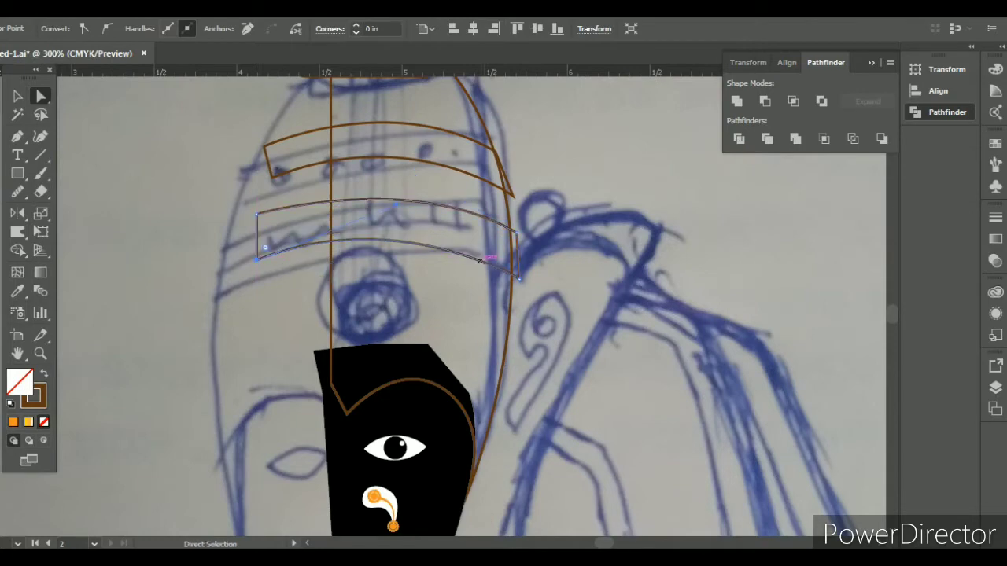
# - Trim both curved bands to the crown half's outline with the Shape Builder tool
pyautogui.scroll(-4, 479, 260)
pyautogui.hotkey('ctrl', 'shift', 'a')
pyautogui.hotkey('ctrl', 'a')
pyautogui.scroll(4, 479, 259)
pyautogui.scroll(1, 479, 259)
pyautogui.click(17, 250)
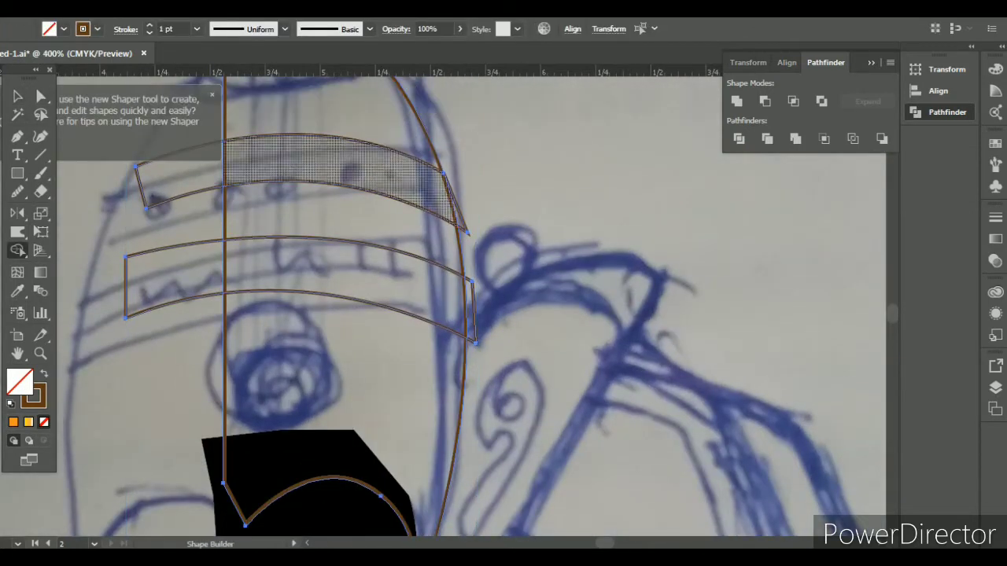
pyautogui.scroll(-2, 551, 272)
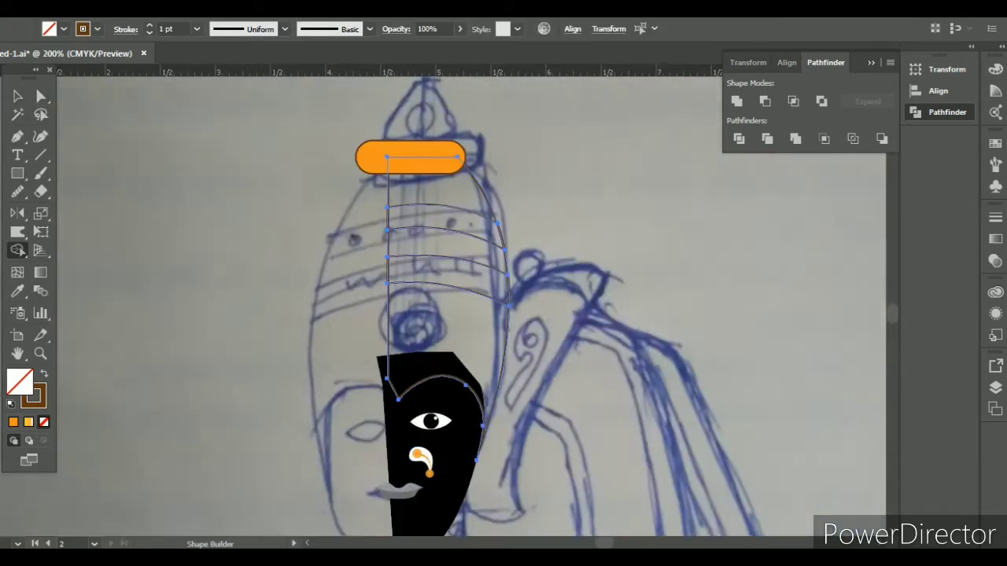
# - Fill the two trimmed crown bands with solid brown and no outline
pyautogui.click(17, 96)
pyautogui.hotkey('ctrl', 'shift', 'a')
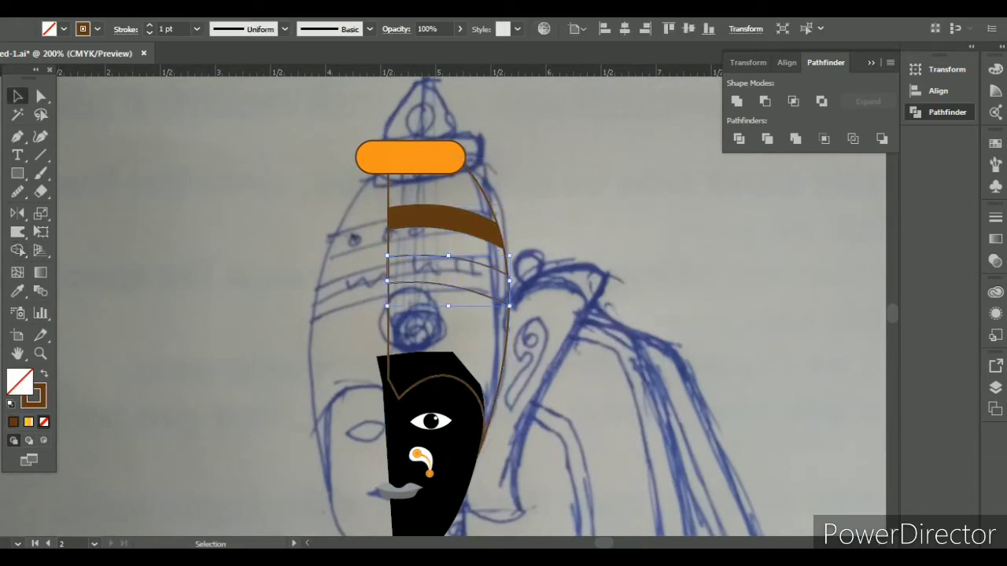
pyautogui.hotkey('ctrl', '=')
pyautogui.scroll(1, 509, 307)
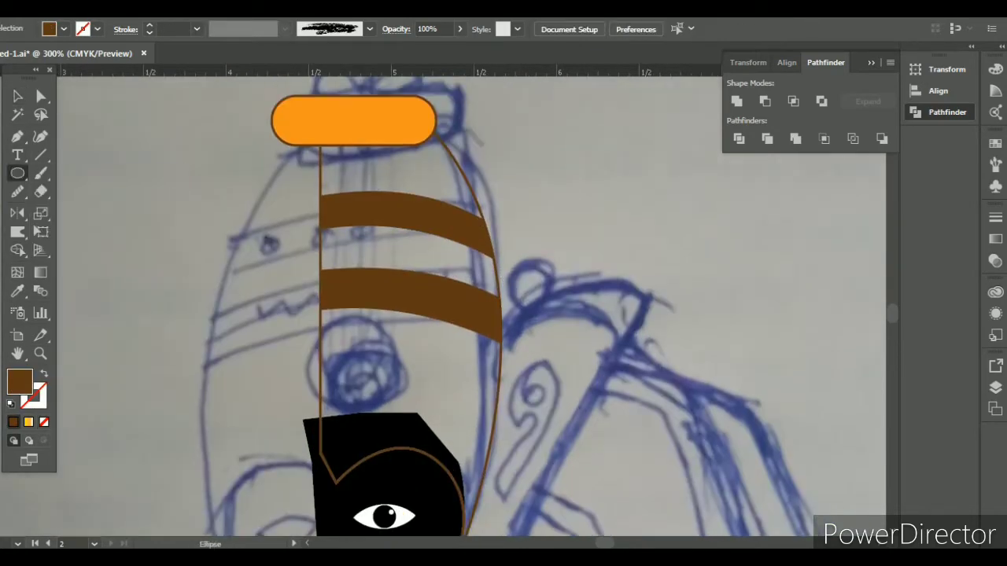
# - Draw a 0.1181 in circle beside the crown and fill it with a radial yellow-to-orange gradient
pyautogui.moveTo(188, 233); pyautogui.dragTo(189, 233)
pyautogui.click(64, 29)
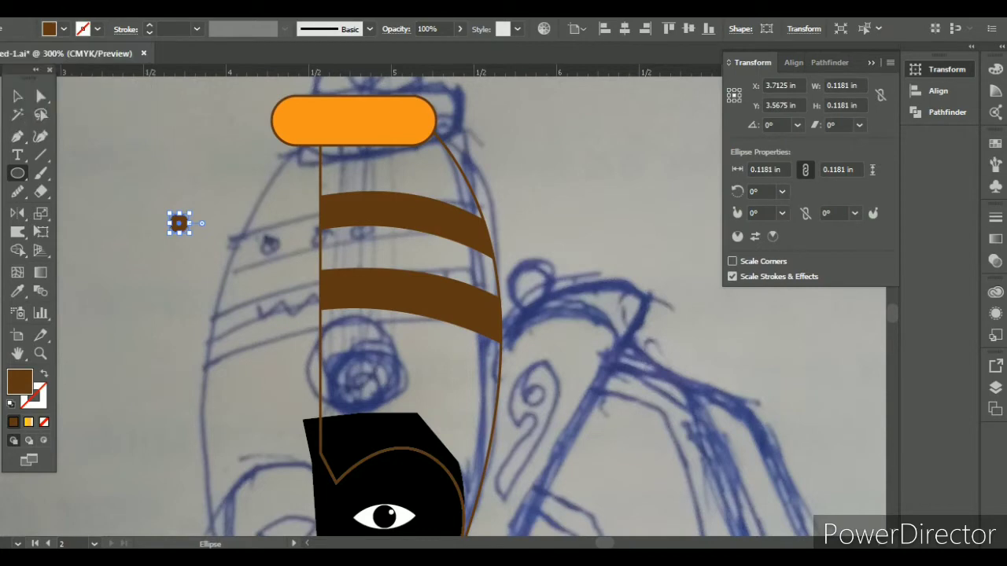
pyautogui.click(995, 238)
pyautogui.click(806, 237)
pyautogui.click(916, 234)
pyautogui.click(881, 270)
pyautogui.moveTo(903, 332); pyautogui.dragTo(950, 333)
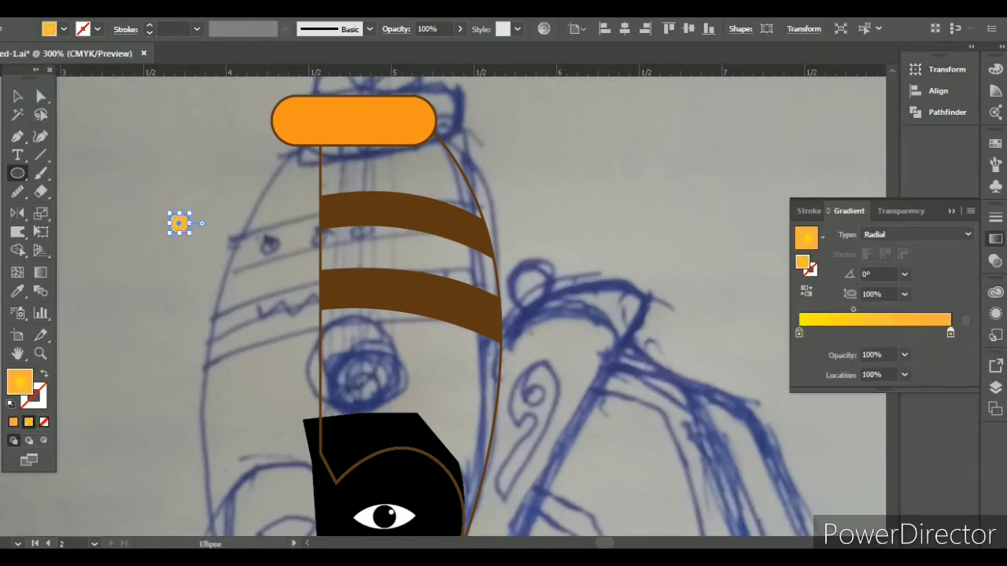
# - Place the gradient dot near the inner end of the upper crown band and a smaller copy near its outer end
pyautogui.press('v')
pyautogui.moveTo(181, 224); pyautogui.dragTo(349, 218)
pyautogui.hotkey('ctrl', '+')
pyautogui.moveTo(350, 218); pyautogui.dragTo(405, 221)
pyautogui.press('Delete')
pyautogui.moveTo(558, 258); pyautogui.dragTo(556, 258)
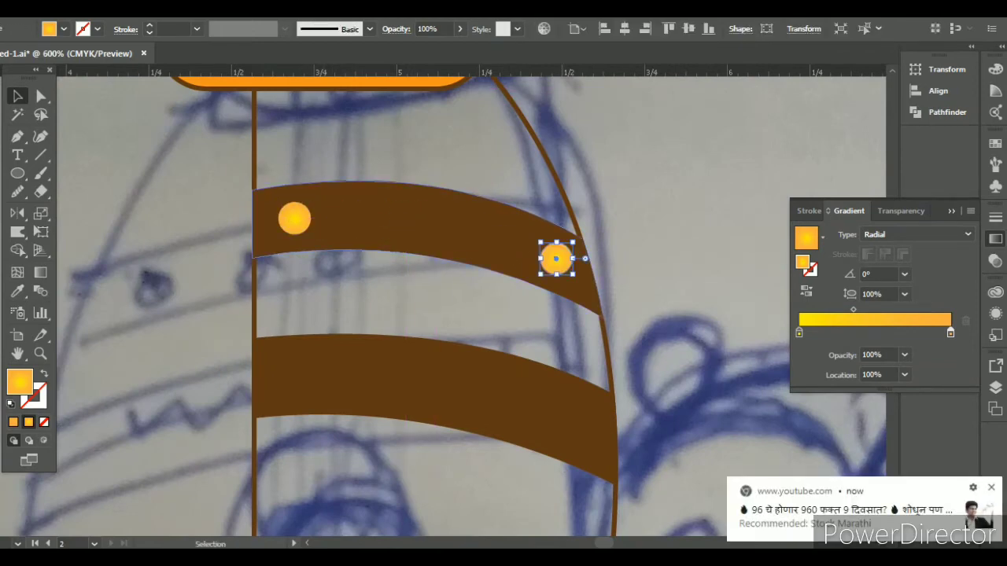
# - Try to blend the two gradient dots into a row along the upper crown band
pyautogui.click(294, 218)
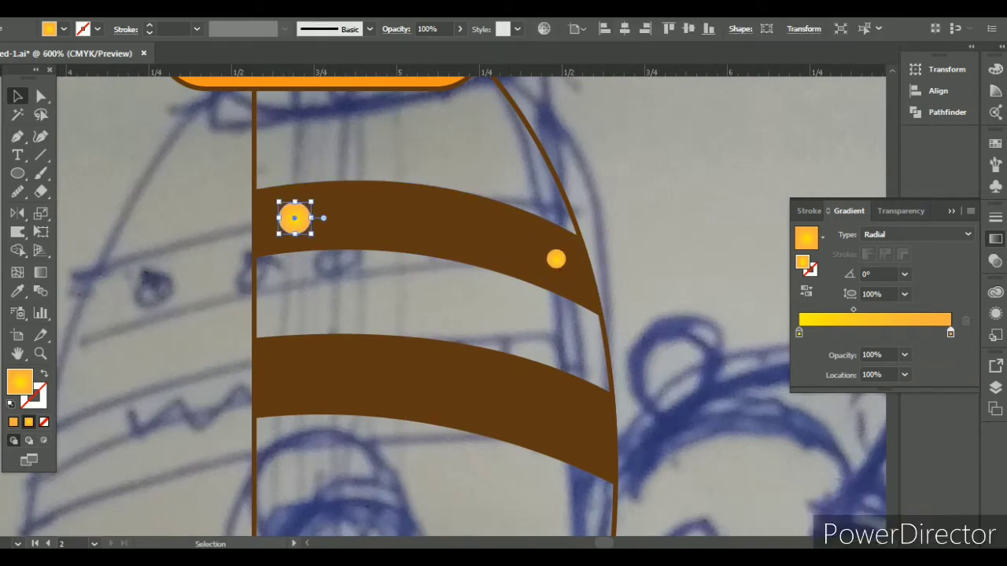
pyautogui.moveTo(17, 232); pyautogui.dragTo(55, 249)
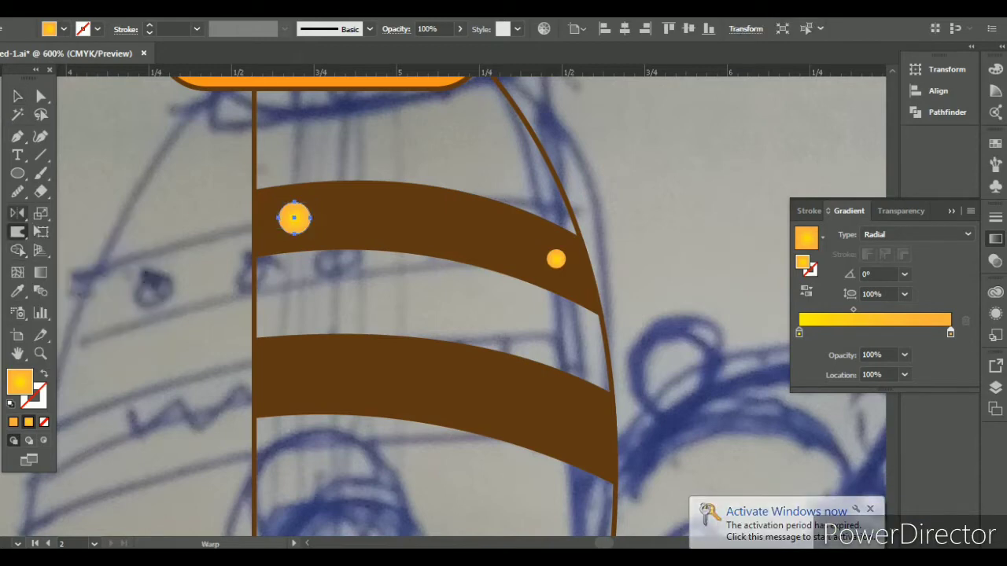
pyautogui.click(41, 213)
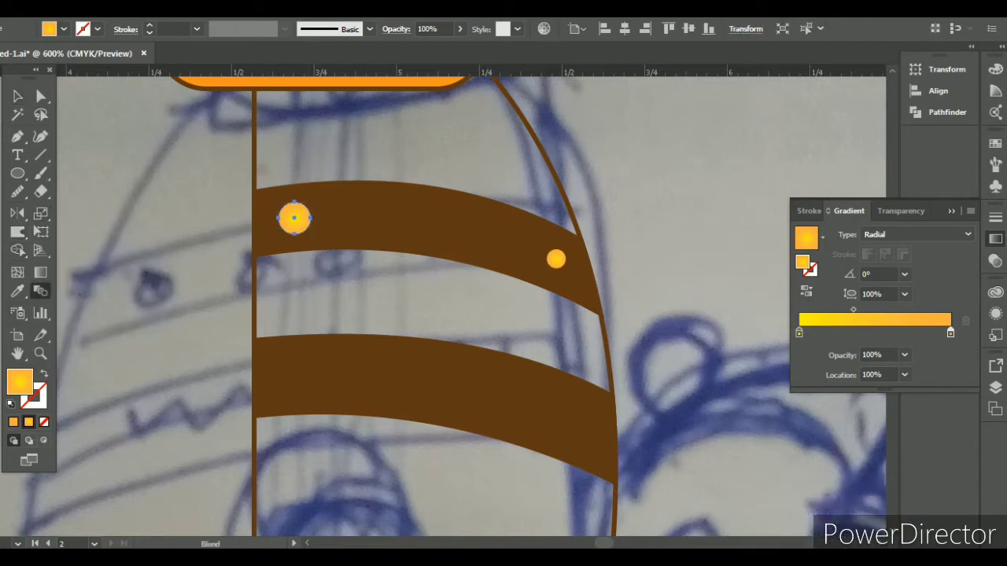
pyautogui.keyDown('shift'); pyautogui.click(555, 259); pyautogui.keyUp('shift')
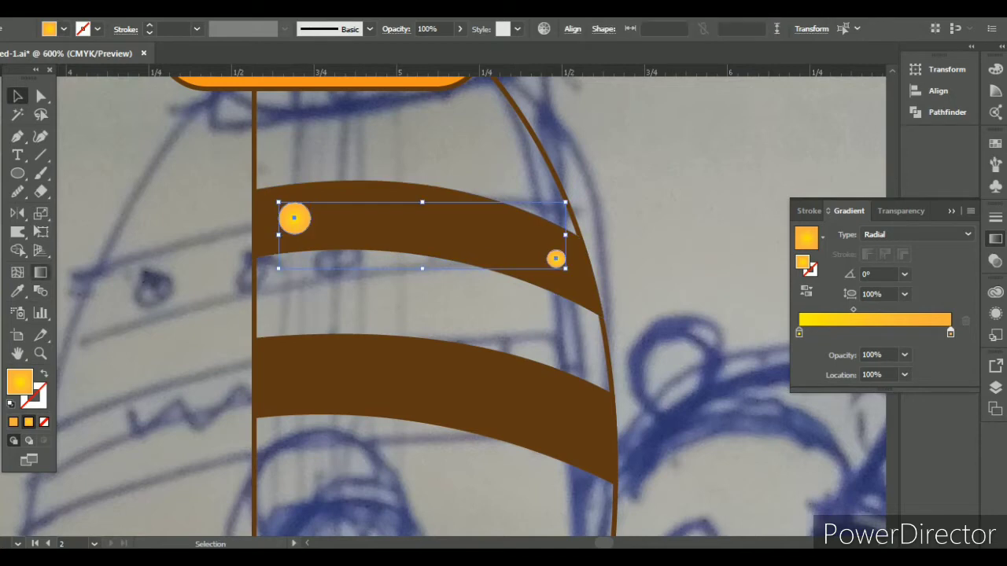
pyautogui.hotkey('ctrl', 'alt', 'b')
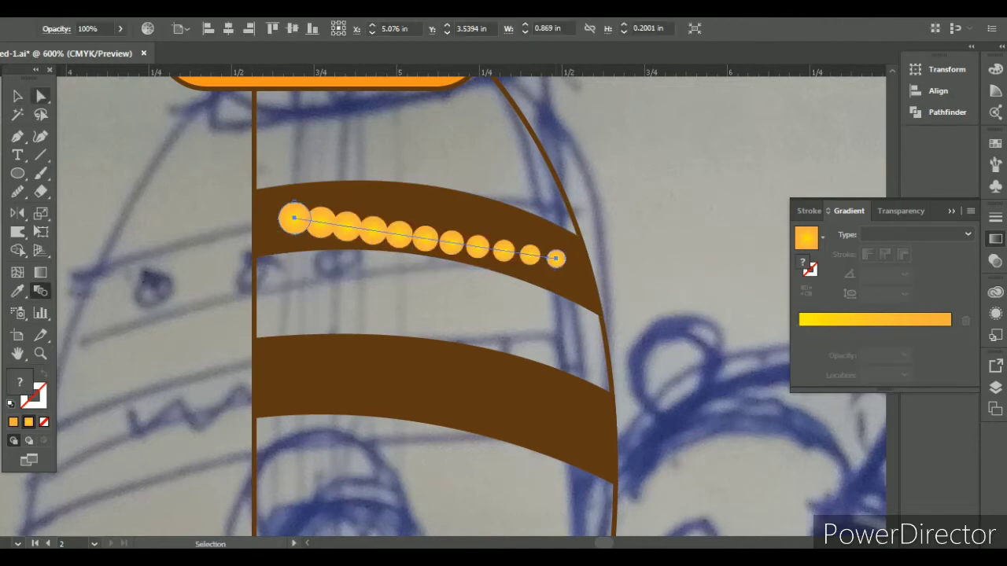
pyautogui.press('v')
pyautogui.press('a')
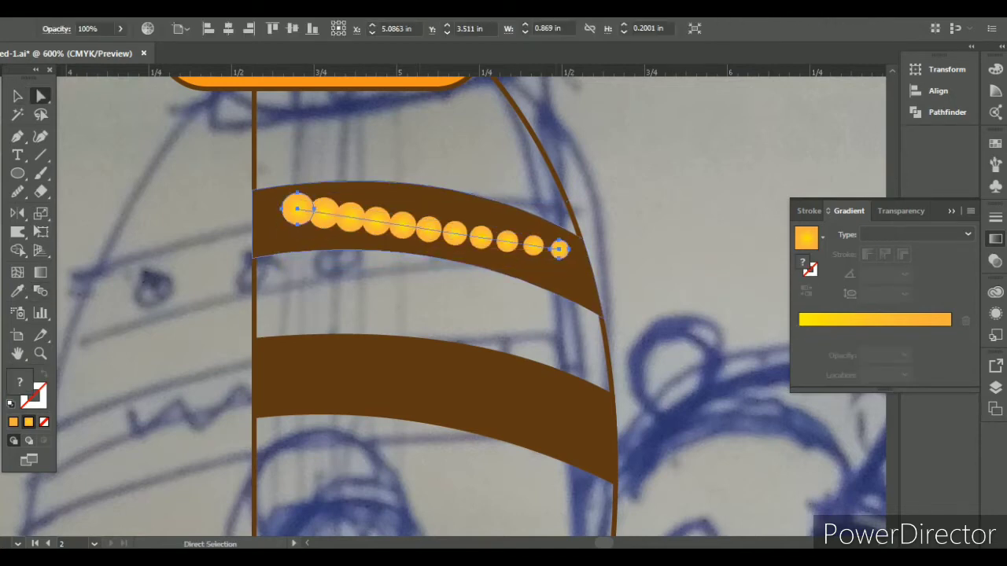
pyautogui.hotkey('ctrl', 'z')
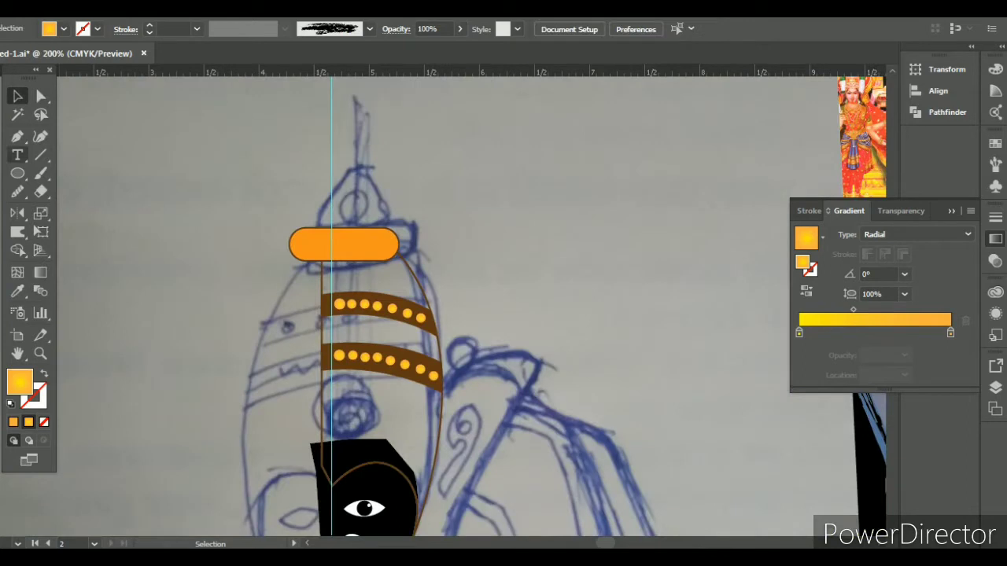
# - Draw a 0.4697 by 0.6667 in rectangle above the crown's rounded bar and round its upper outer corner to 0.3333 in
pyautogui.press('m')
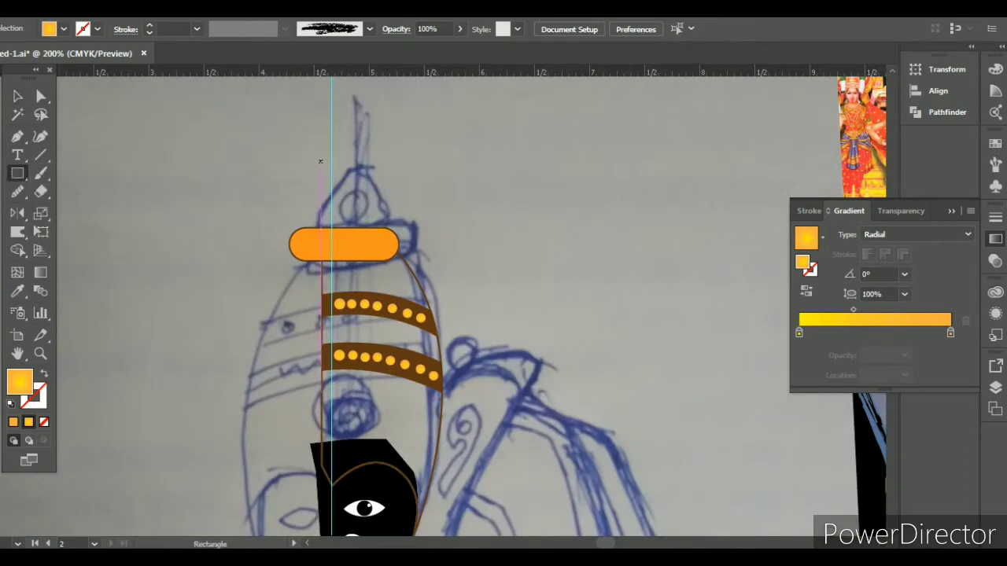
pyautogui.moveTo(320, 161); pyautogui.dragTo(372, 235)
pyautogui.press('a')
pyautogui.moveTo(349, 197); pyautogui.dragTo(341, 196)
# - Give the rounded crown-top shape an orange outline and no fill
pyautogui.click(64, 29)
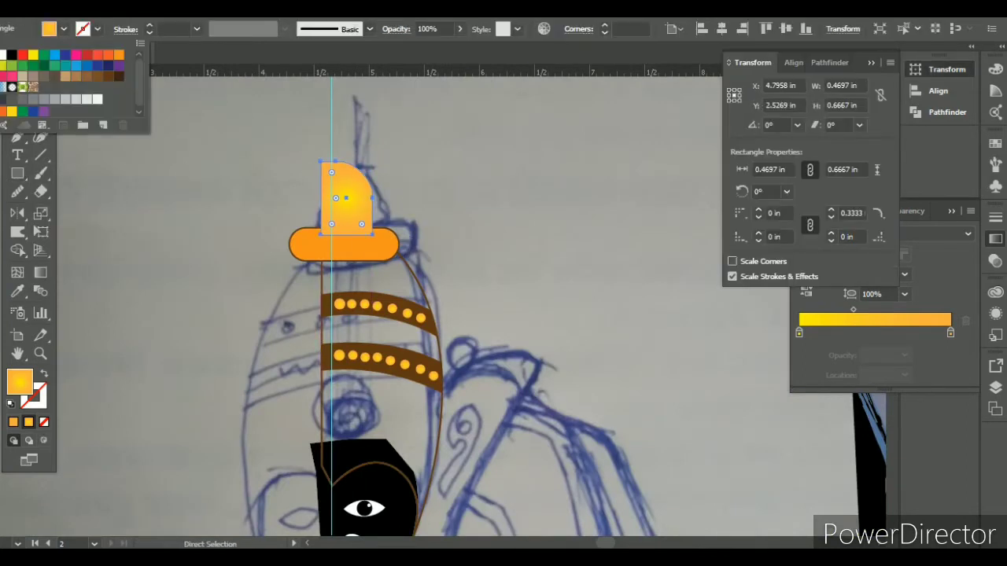
pyautogui.click(118, 54)
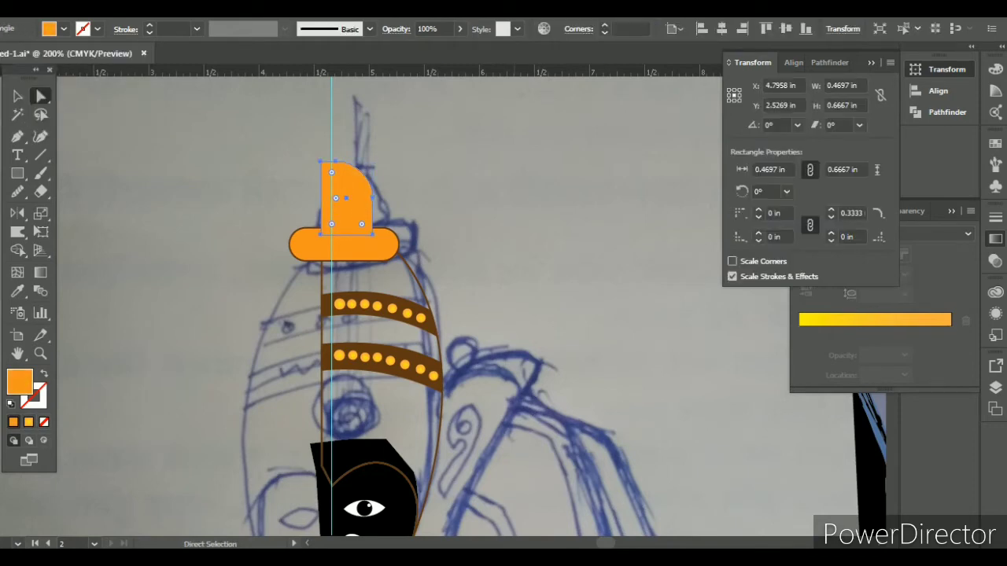
pyautogui.hotkey('shift', 'x')
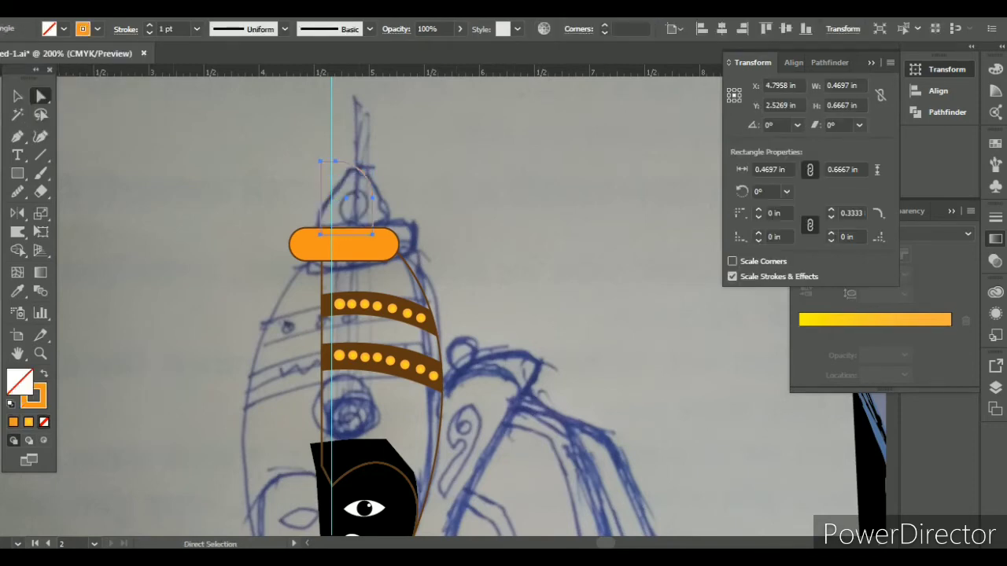
# - Draw an upright ellipse on the vertical guide inside the crown-top shape and adjust its side points into an egg-like drop
pyautogui.hotkey('ctrl', 'shift', 'a')
pyautogui.hotkey('ctrl', '=')
pyautogui.moveTo(358, 214); pyautogui.dragTo(334, 140)
pyautogui.press('v')
pyautogui.hotkey('ctrl', 'shift', 'a')
pyautogui.hotkey('ctrl', '=')
pyautogui.press('a')
pyautogui.click(302, 194)
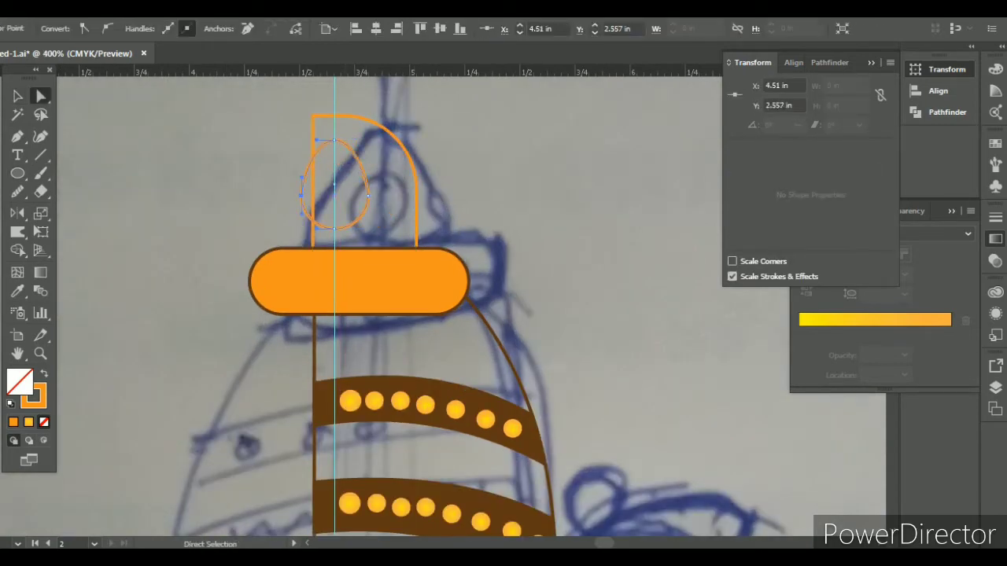
pyautogui.hotkey('ctrl', 'shift', 'a')
# - Draw a 0.0806 in square on the crown's rounded bar and fill it yellow without an outline
pyautogui.scroll(-2, 315, 281)
pyautogui.scroll(2, 314, 236)
pyautogui.click(17, 173)
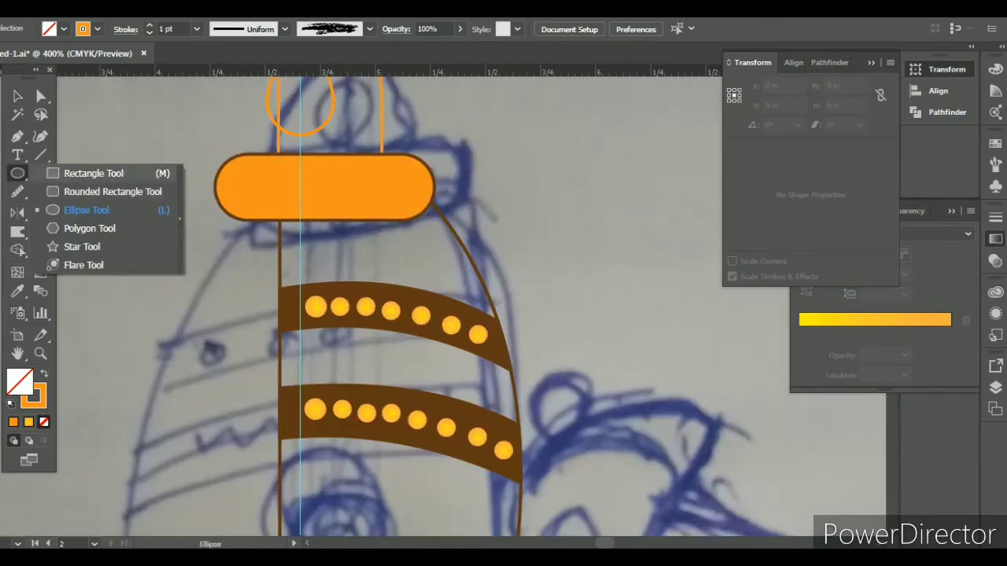
pyautogui.click(93, 173)
pyautogui.moveTo(315, 182); pyautogui.dragTo(335, 202)
pyautogui.hotkey('shift', 'x')
pyautogui.click(63, 29)
pyautogui.click(107, 54)
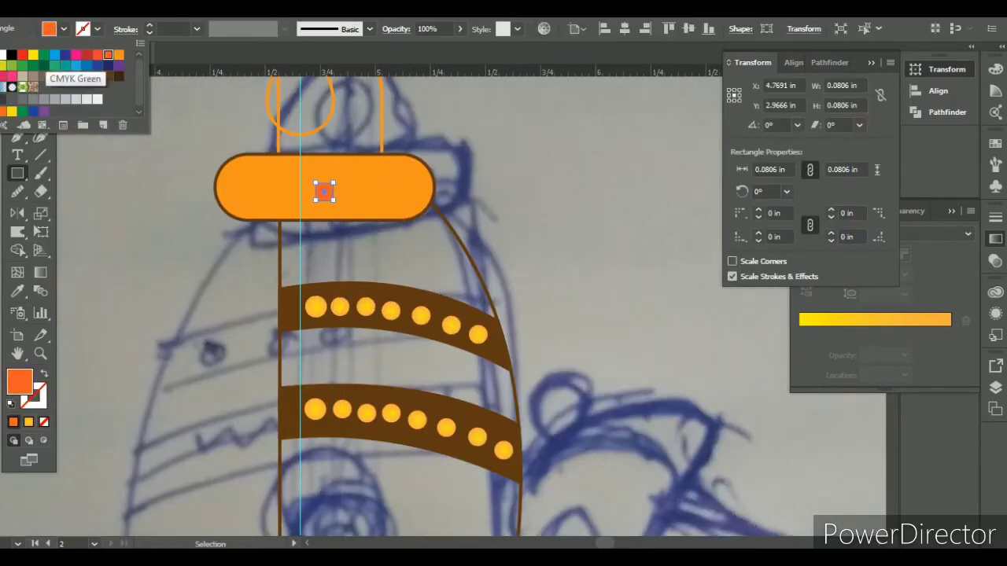
pyautogui.click(33, 54)
# - Turn the yellow square into a diamond and copy it in a row along the crown's rounded bar
pyautogui.press('v')
pyautogui.hotkey('ctrl', '=')
pyautogui.moveTo(345, 170); pyautogui.dragTo(413, 176)
pyautogui.hotkey('ctrl', 'shift', 'a')
pyautogui.moveTo(413, 176); pyautogui.dragTo(449, 177)
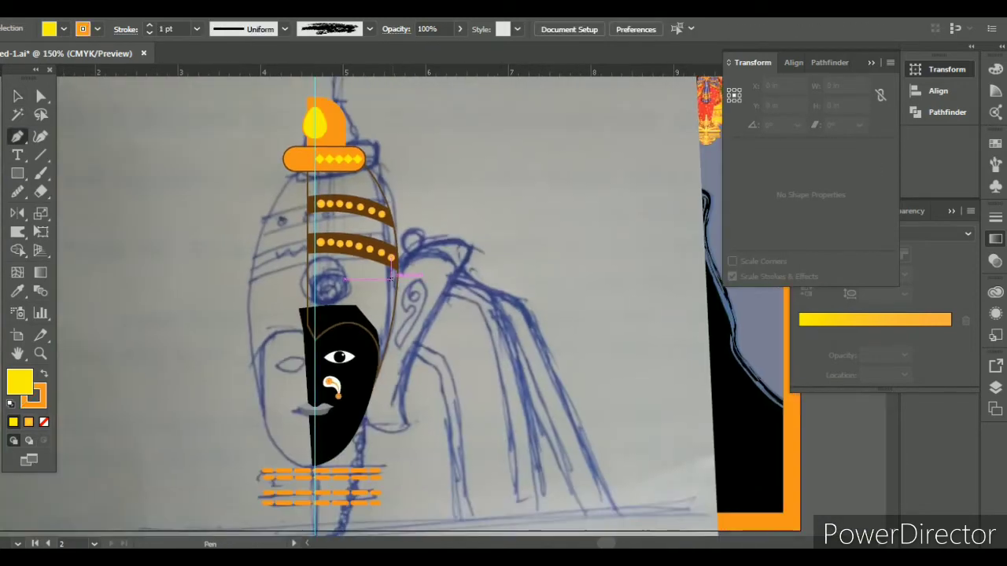
# - Trace the large curved ornament beside the crown and face with the Pen tool and remove its fill
pyautogui.click(391, 278)
pyautogui.moveTo(469, 247); pyautogui.dragTo(504, 264)
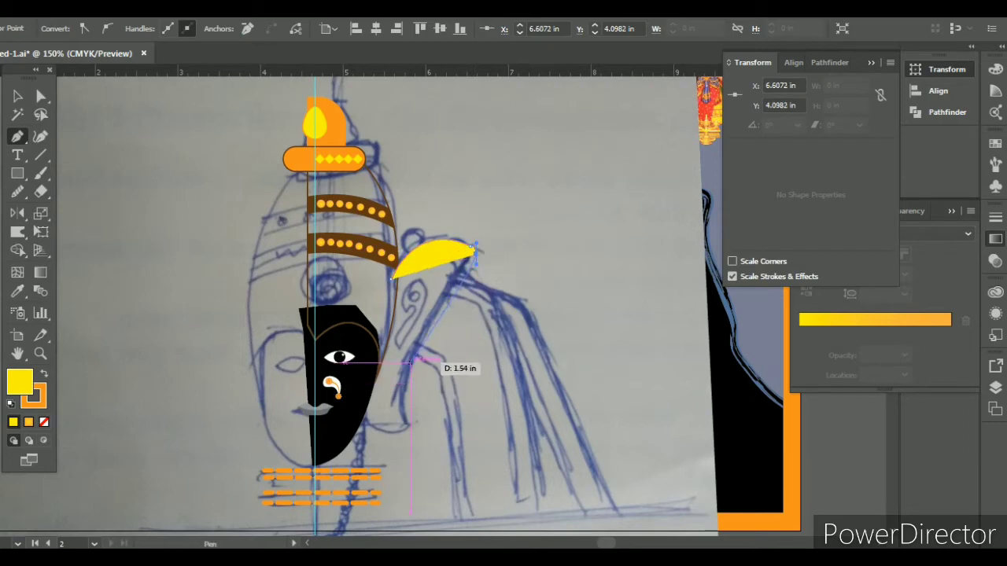
pyautogui.moveTo(389, 447); pyautogui.dragTo(391, 447)
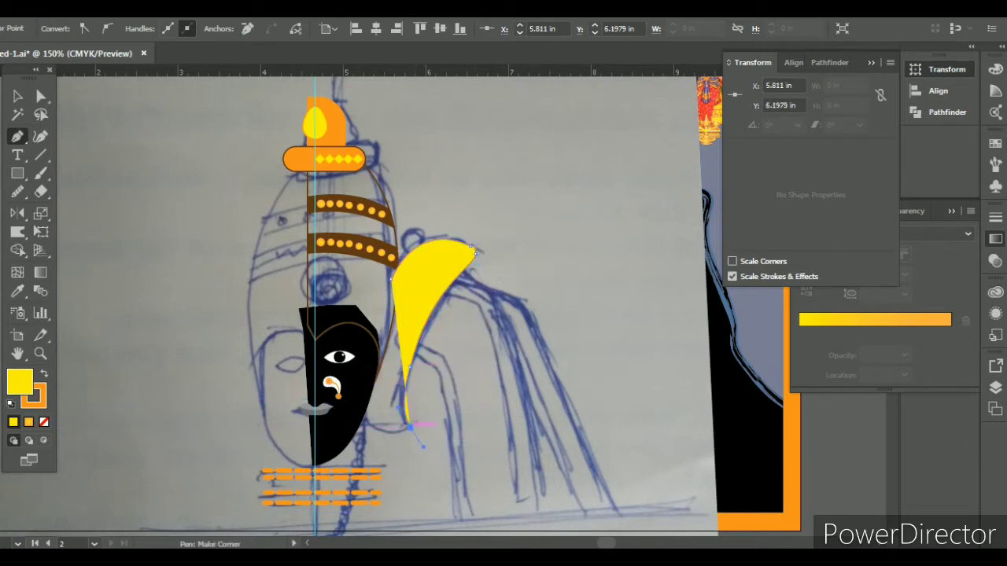
pyautogui.click(358, 414)
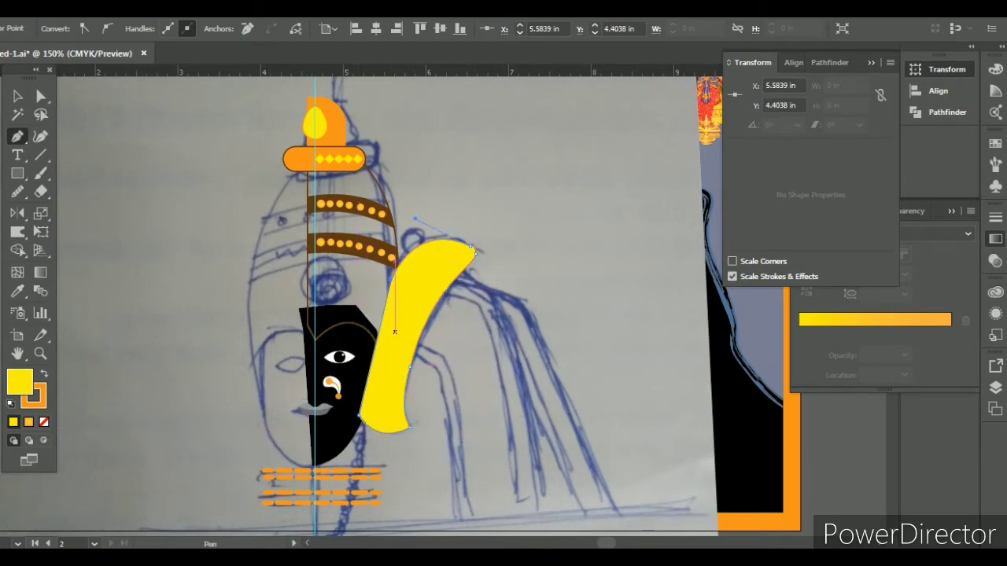
pyautogui.click(44, 422)
# - Reshape the curved ornament's upper outer tip into a sharp corner with a smooth arch along the top edge
pyautogui.click(41, 95)
pyautogui.hotkey('ctrl', '+')
pyautogui.hotkey('ctrl', '+')
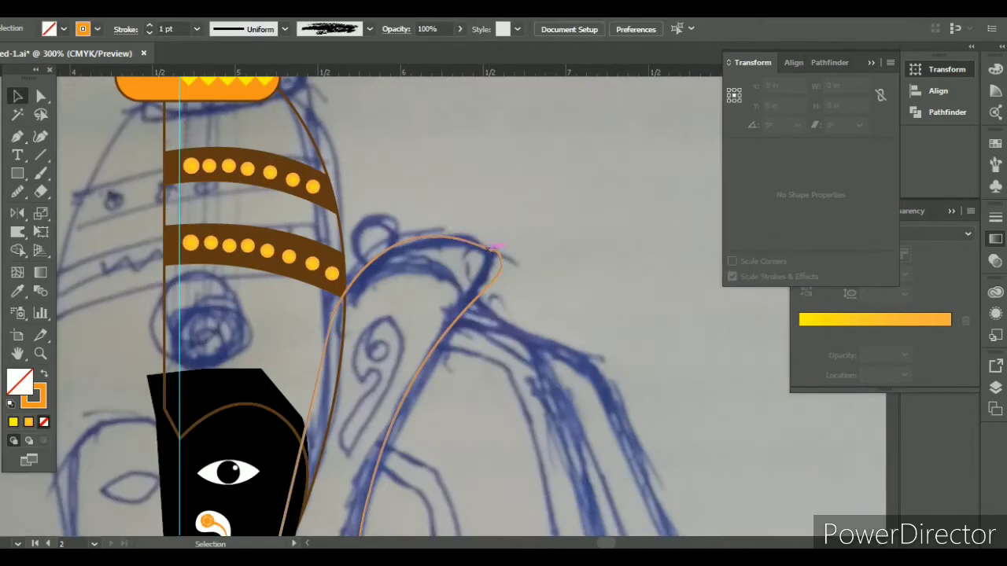
pyautogui.moveTo(491, 236); pyautogui.dragTo(502, 261)
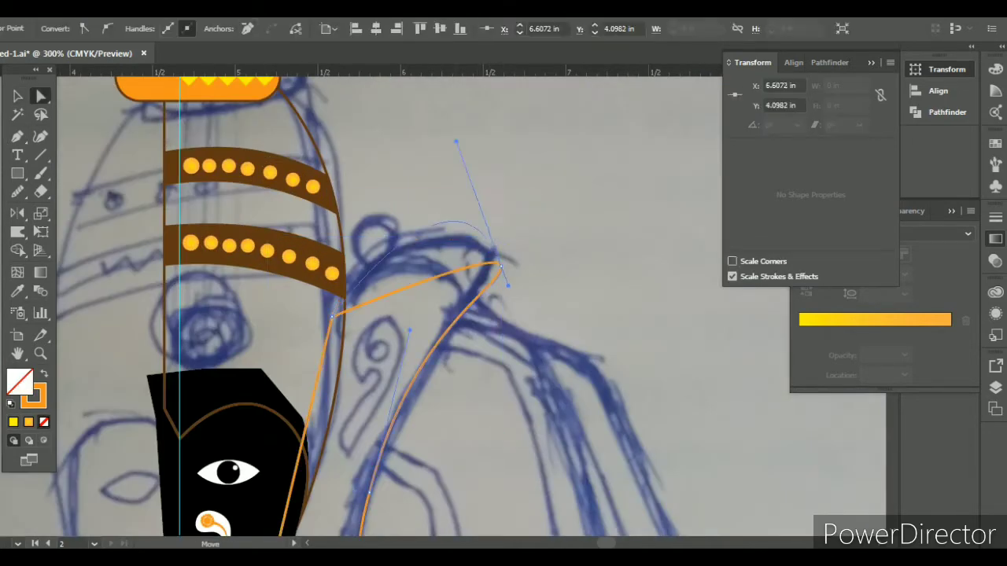
pyautogui.moveTo(390, 175)
pyautogui.mouseDown()
pyautogui.moveTo(409, 139)
pyautogui.moveTo(368, 176)
pyautogui.mouseUp()
pyautogui.hotkey('ctrl', 'shift', 'a')
# - Trace the comma-shaped motif inside the curved ornament with the Pen tool
pyautogui.scroll(-2, 503, 314)
pyautogui.hotkey('ctrl', '-')
pyautogui.press('p')
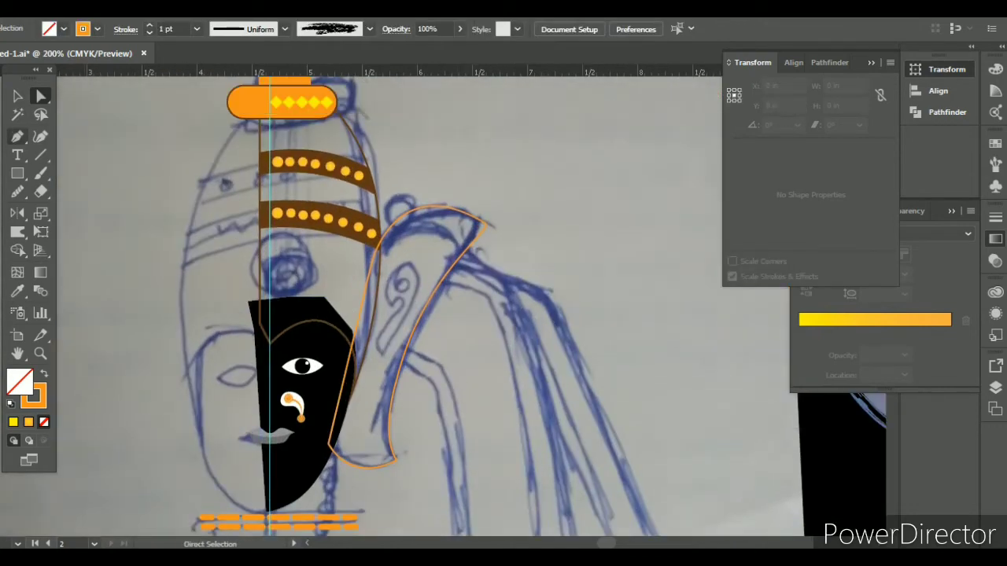
pyautogui.hotkey('ctrl', '+')
pyautogui.click(382, 299)
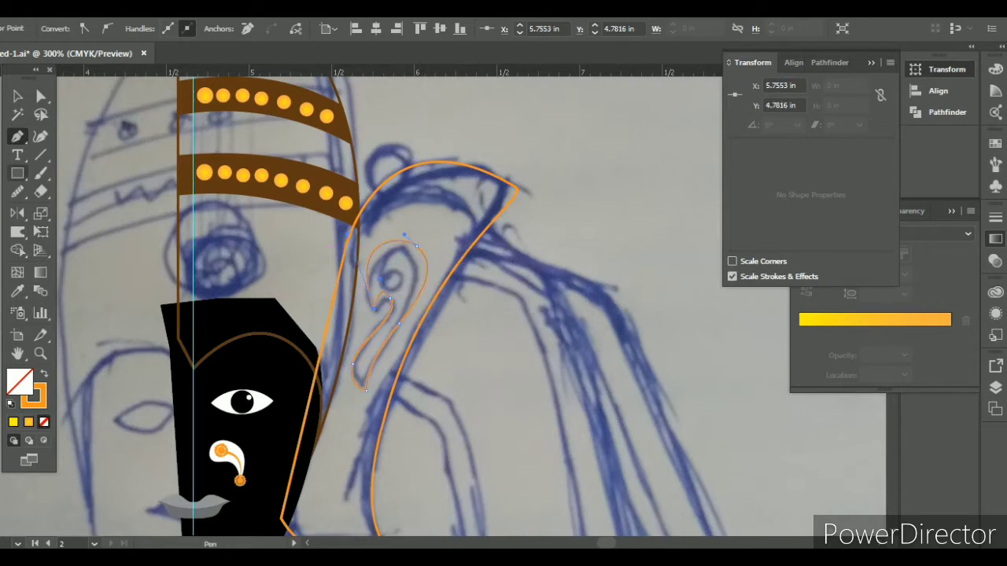
# - Draw a 0.12 in square, rotate it to 315° as a diamond and centre it in the head of the comma-shaped motif
pyautogui.click(399, 270)
pyautogui.press('Return')
pyautogui.hotkey('ctrl', '+')
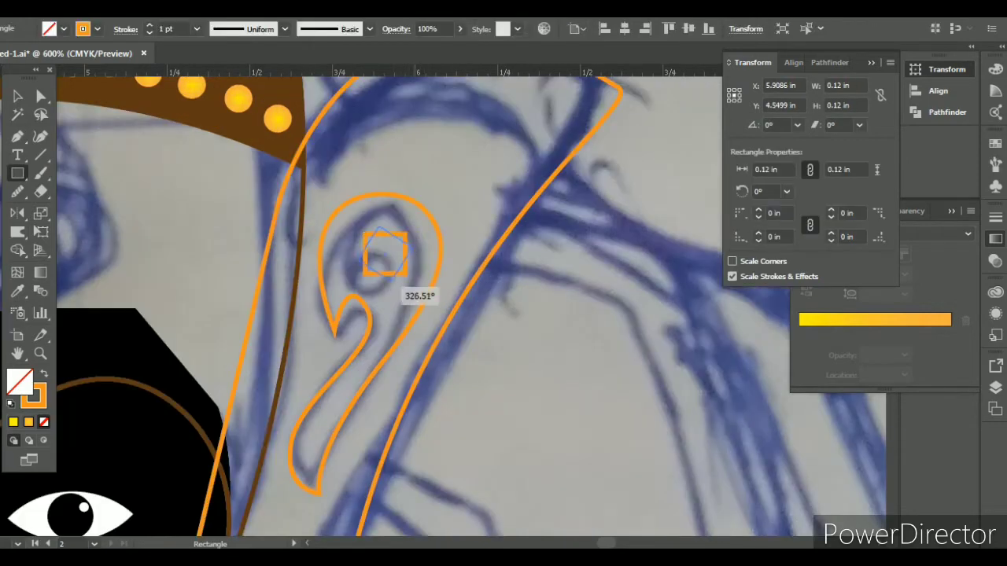
pyautogui.press('v')
pyautogui.hotkey('ctrl', 'shift', 'a')
pyautogui.moveTo(374, 254); pyautogui.dragTo(374, 254)
pyautogui.hotkey('ctrl', '-')
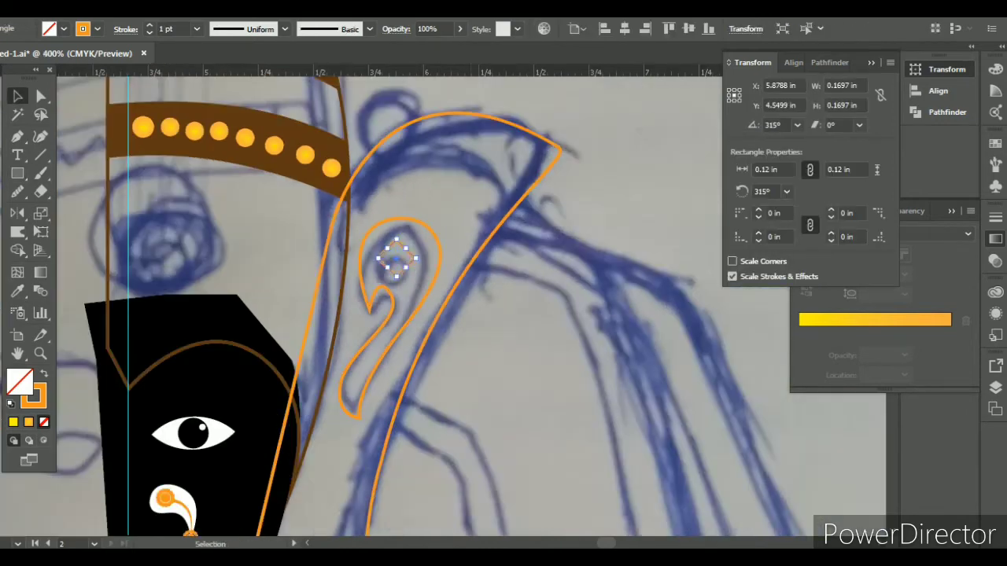
pyautogui.hotkey('ctrl', 'shift', 'a')
# - Draw a small circle about 0.07 in across for the diamond in the comma-shaped motif
pyautogui.press('l')
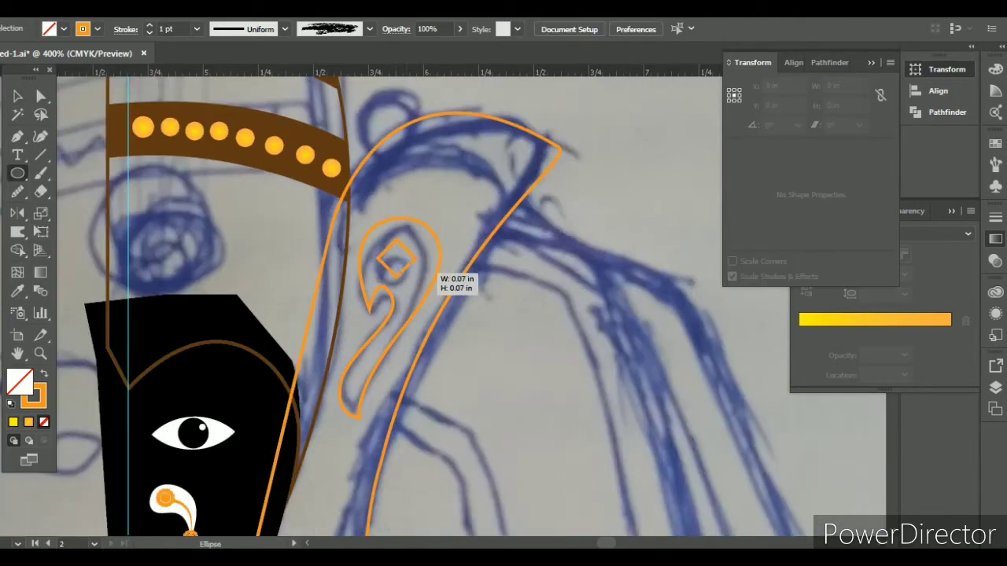
pyautogui.moveTo(435, 274); pyautogui.dragTo(434, 274)
pyautogui.press('v')
pyautogui.hotkey('ctrl', '+')
pyautogui.hotkey('ctrl', 'shift', 'a')
pyautogui.hotkey('ctrl', '-')
pyautogui.hotkey('ctrl', '-')
pyautogui.hotkey('ctrl', '-')
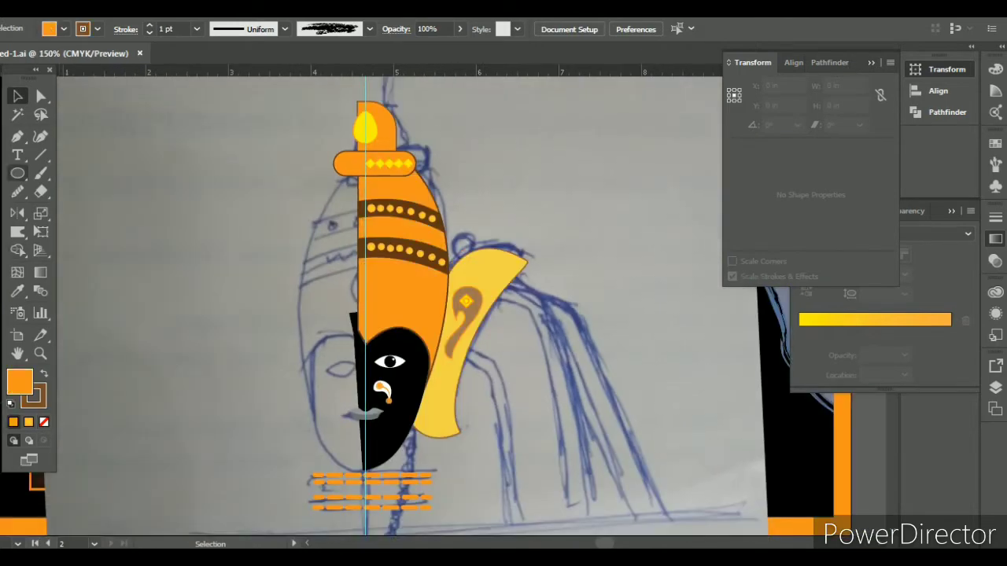
# - Cover everything on the unneeded side of the vertical centre guide with an orange rectangle and select all artwork for the Shape Builder
pyautogui.press('v')
pyautogui.hotkey('ctrl', 'a')
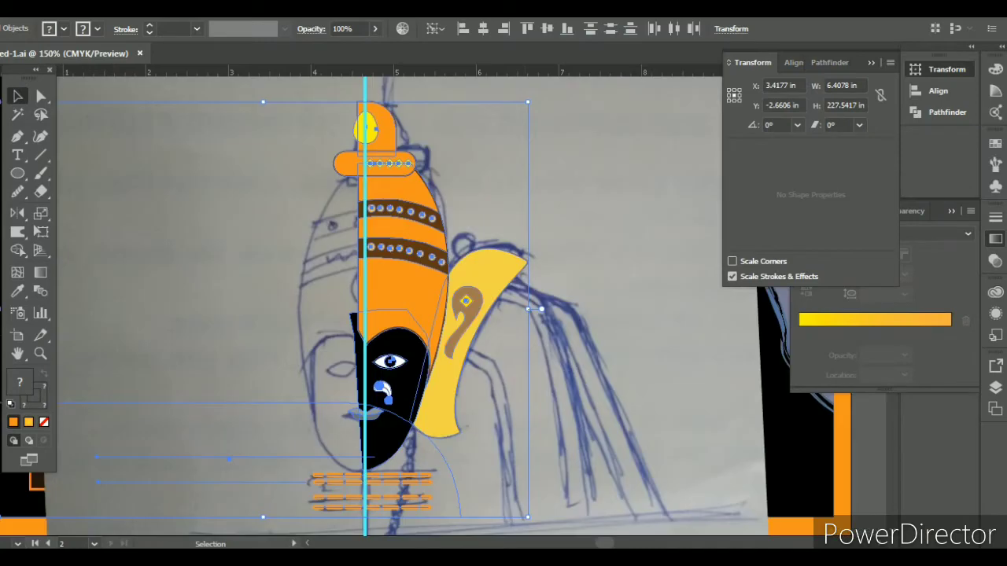
pyautogui.scroll(2, 393, 314)
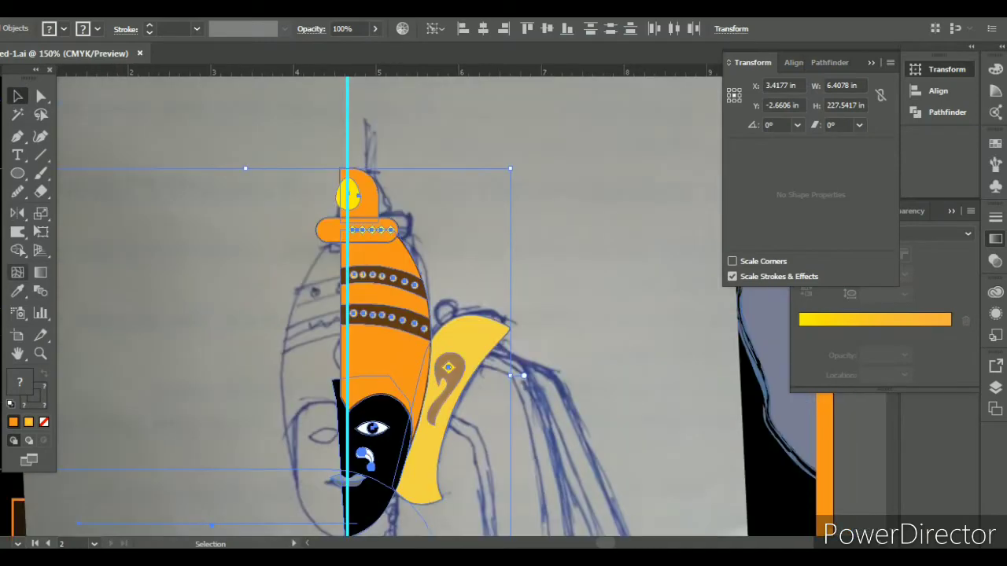
pyautogui.press('z')
pyautogui.click(323, 197)
pyautogui.press('v')
pyautogui.scroll(-2, 394, 315)
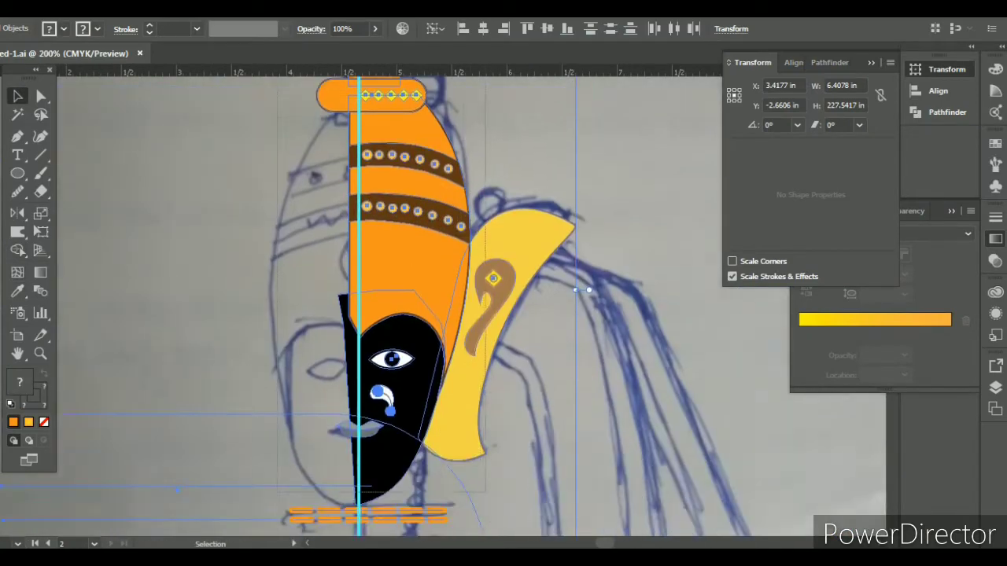
pyautogui.scroll(-3, 503, 314)
pyautogui.scroll(2, 362, 157)
pyautogui.hotkey('shift', 'm')
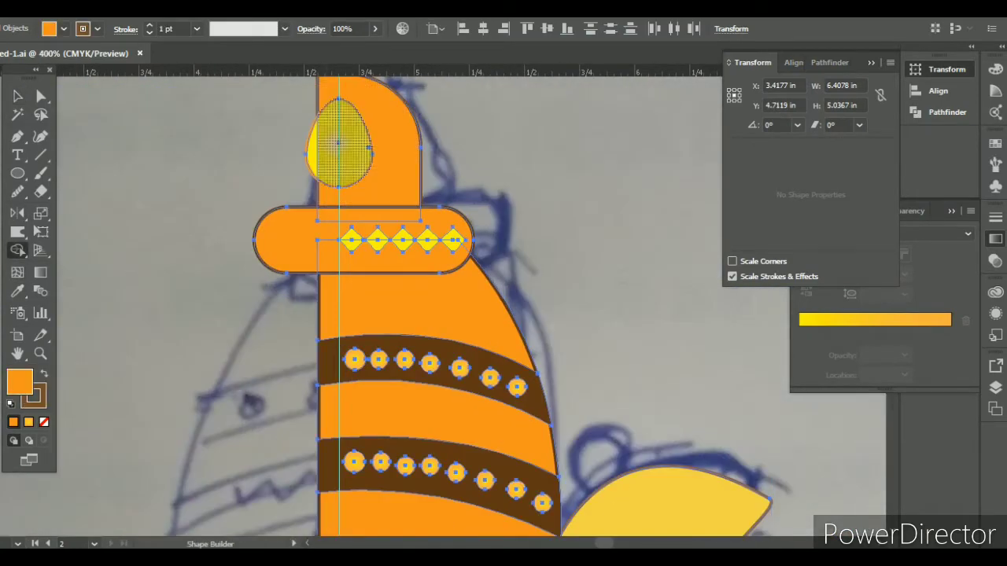
pyautogui.click(340, 145)
pyautogui.hotkey('ctrl', '-')
pyautogui.scroll(1, 393, 315)
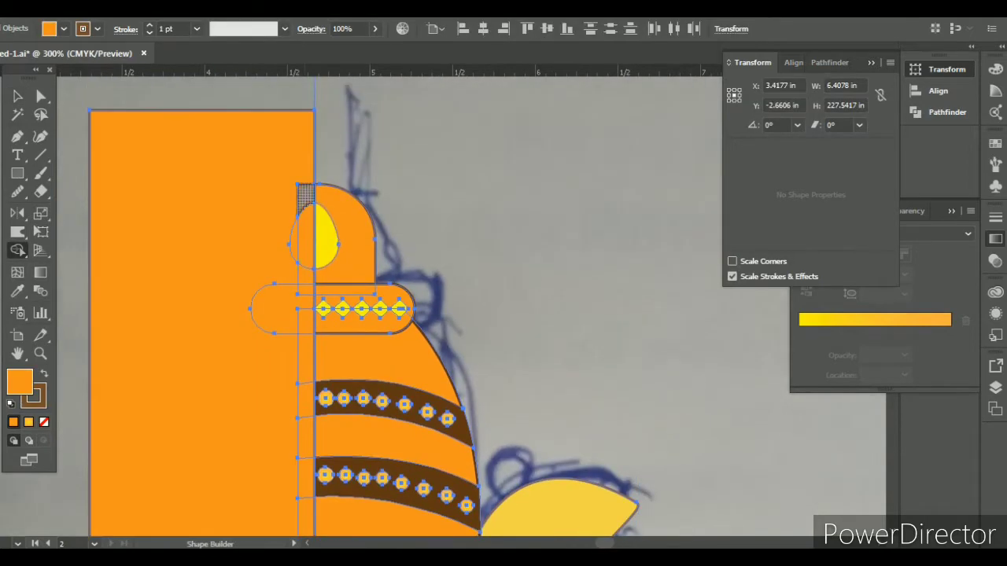
# - Remove the crown, band, face, lips and neck parts that extend left of the centre guide with the Shape Builder
pyautogui.keyDown('alt'); pyautogui.click(197, 315); pyautogui.keyUp('alt')
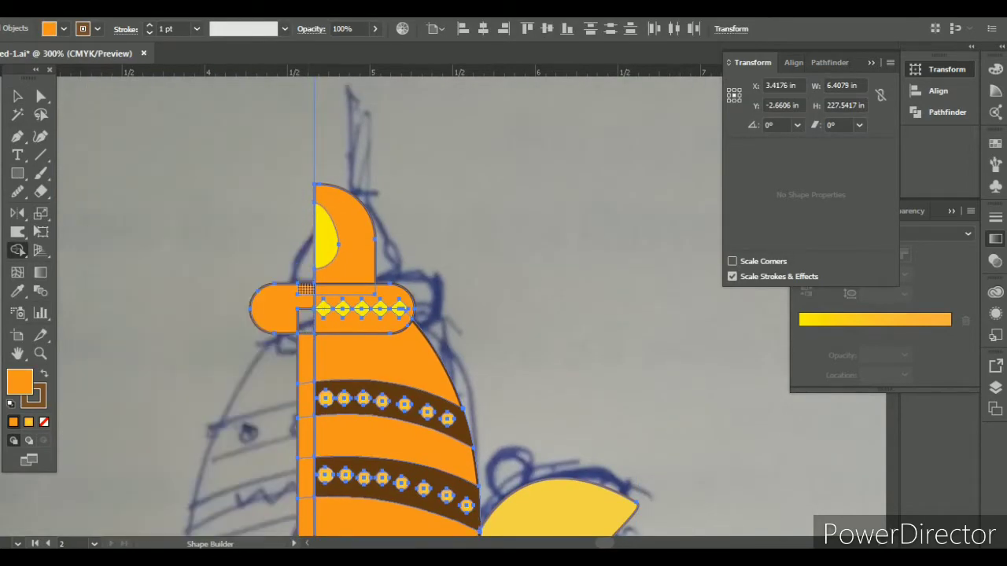
pyautogui.keyDown('alt'); pyautogui.moveTo(305, 293); pyautogui.dragTo(266, 308); pyautogui.keyUp('alt')
pyautogui.scroll(-4, 305, 283)
pyautogui.scroll(-2, 305, 268)
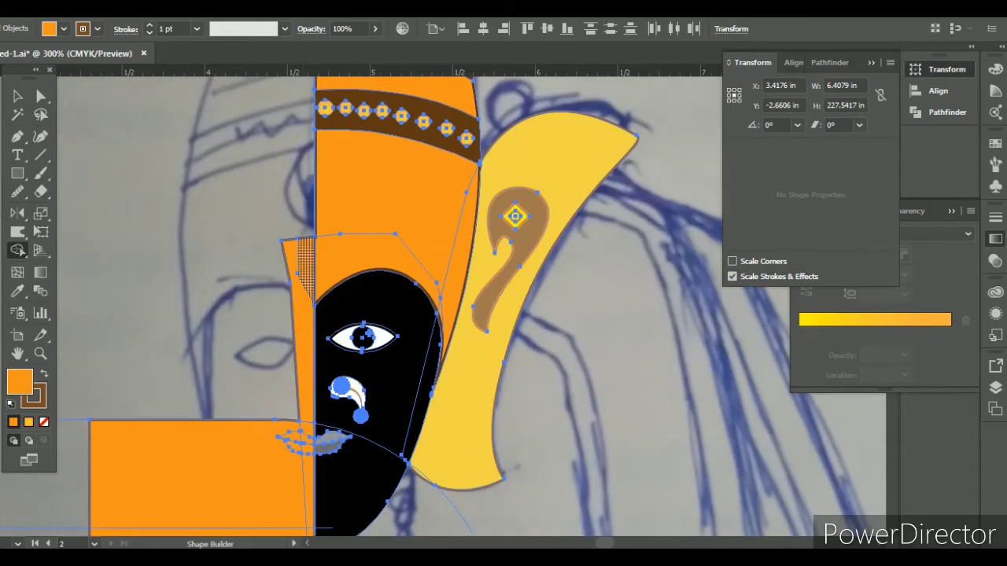
pyautogui.scroll(-4, 305, 260)
pyautogui.keyDown('alt'); pyautogui.click(303, 314); pyautogui.keyUp('alt')
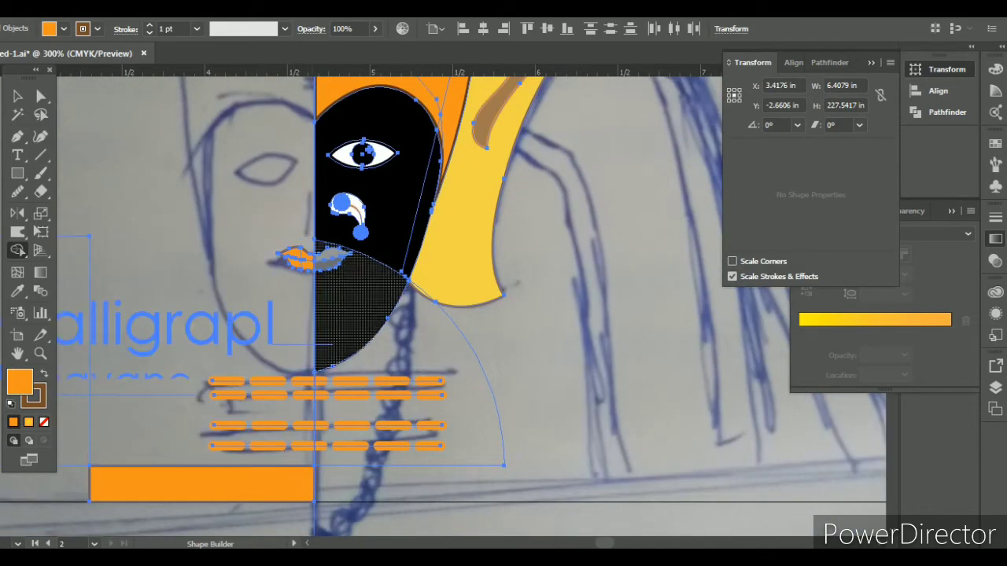
pyautogui.scroll(-4, 315, 275)
pyautogui.keyDown('alt'); pyautogui.moveTo(236, 259); pyautogui.dragTo(236, 323); pyautogui.keyUp('alt')
pyautogui.hotkey('ctrl', '-')
pyautogui.hotkey('ctrl', '-')
pyautogui.hotkey('ctrl', '-')
pyautogui.hotkey('ctrl', '-')
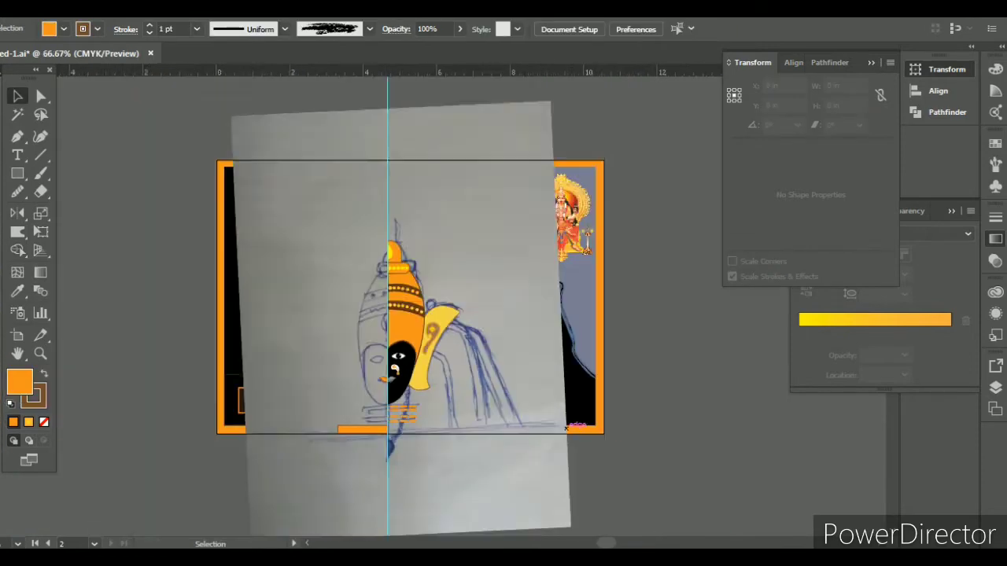
# - Reflect a copy of the half head, curved ornament and neck across the vertical centre guide
pyautogui.hotkey('ctrl', '+')
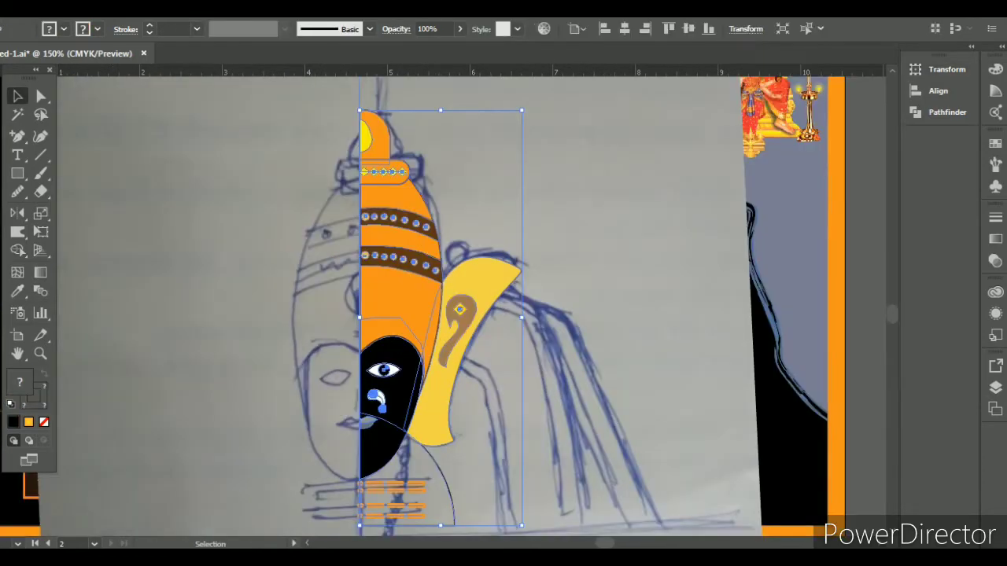
pyautogui.press('o')
pyautogui.keyDown('alt'); pyautogui.click(360, 318); pyautogui.keyUp('alt')
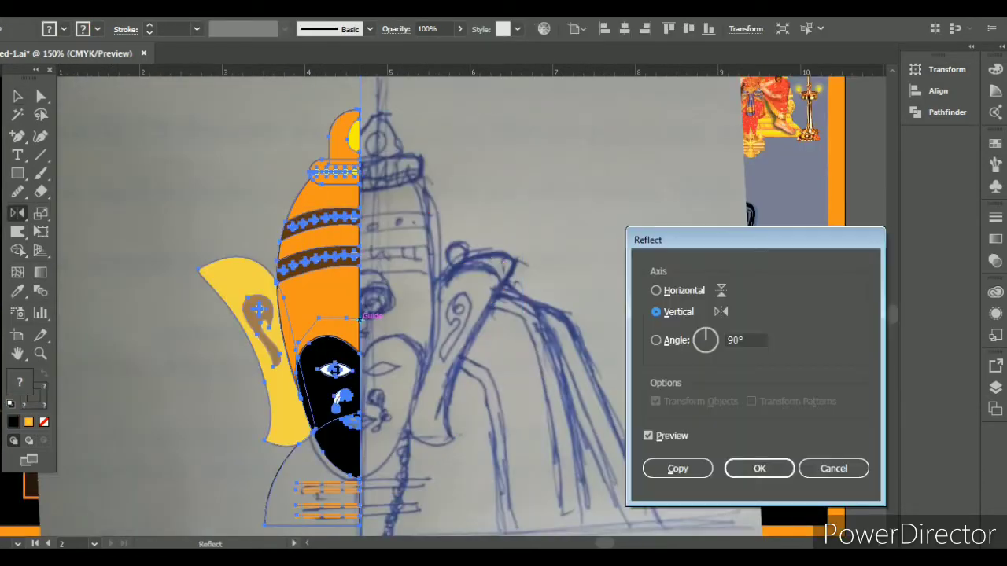
pyautogui.click(677, 468)
pyautogui.press('v')
pyautogui.hotkey('ctrl', 'shift', 'a')
# - Unite the two halves of the crown's large main body into one shape
pyautogui.hotkey('ctrl', '+')
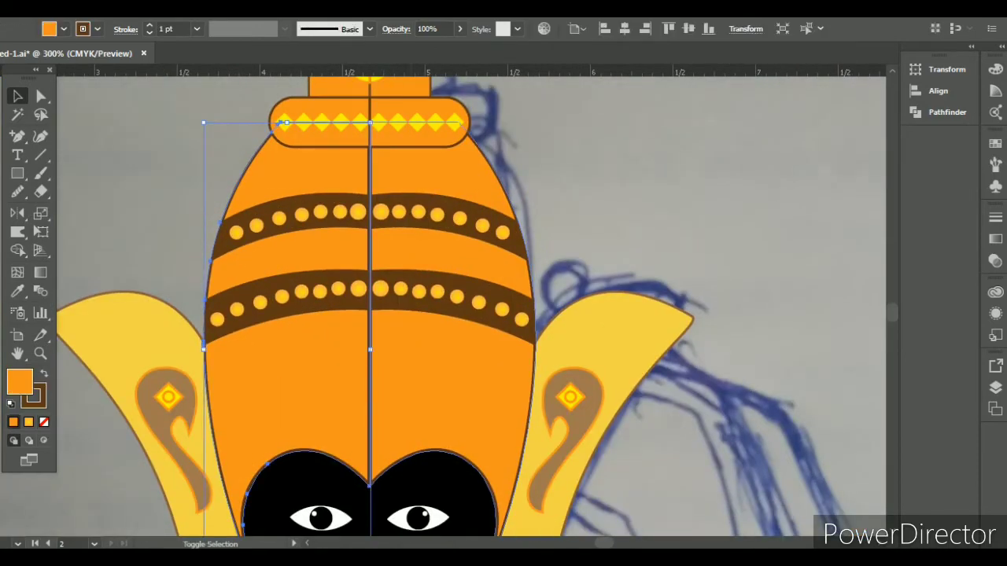
pyautogui.click(947, 112)
pyautogui.click(736, 101)
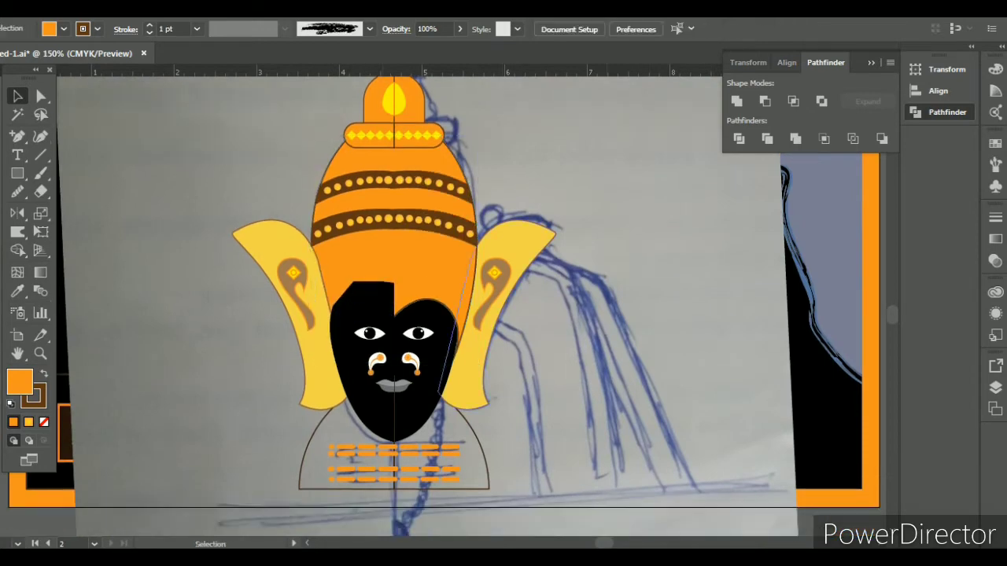
# - Arrange the mirrored black face half and the mirrored curved ornament behind the crown's body
pyautogui.click(364, 370)
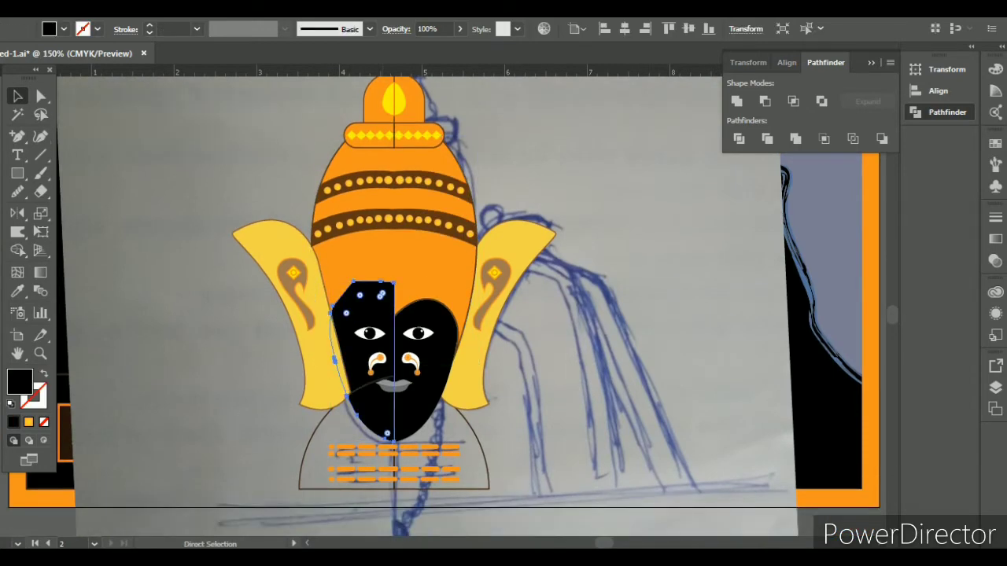
pyautogui.hotkey('ctrl', 'shift', 'a')
pyautogui.hotkey('ctrl', '+')
pyautogui.click(292, 273)
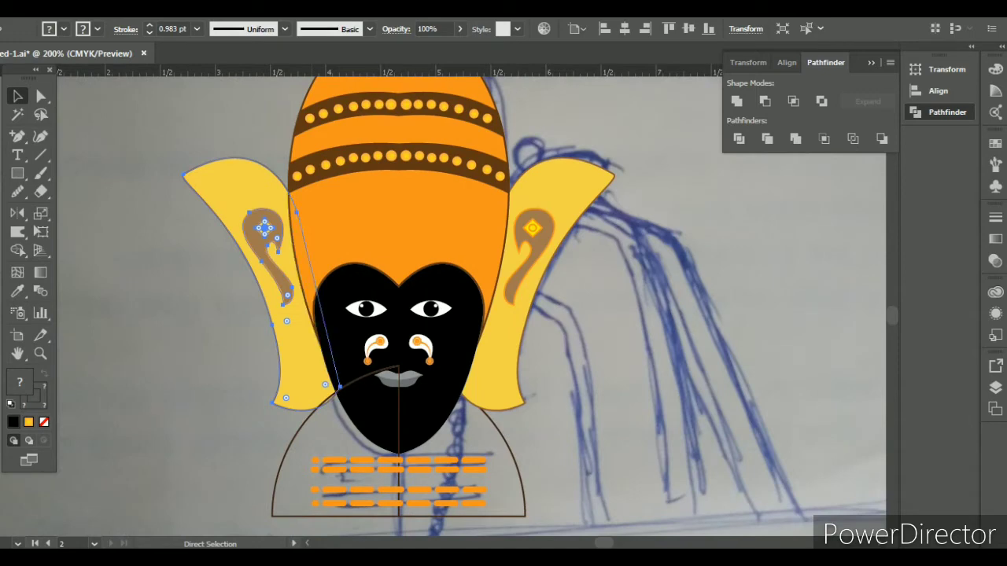
# - Send the mirrored half of the neck outline behind the black face
pyautogui.press('v')
pyautogui.scroll(-3, 472, 315)
pyautogui.click(282, 394)
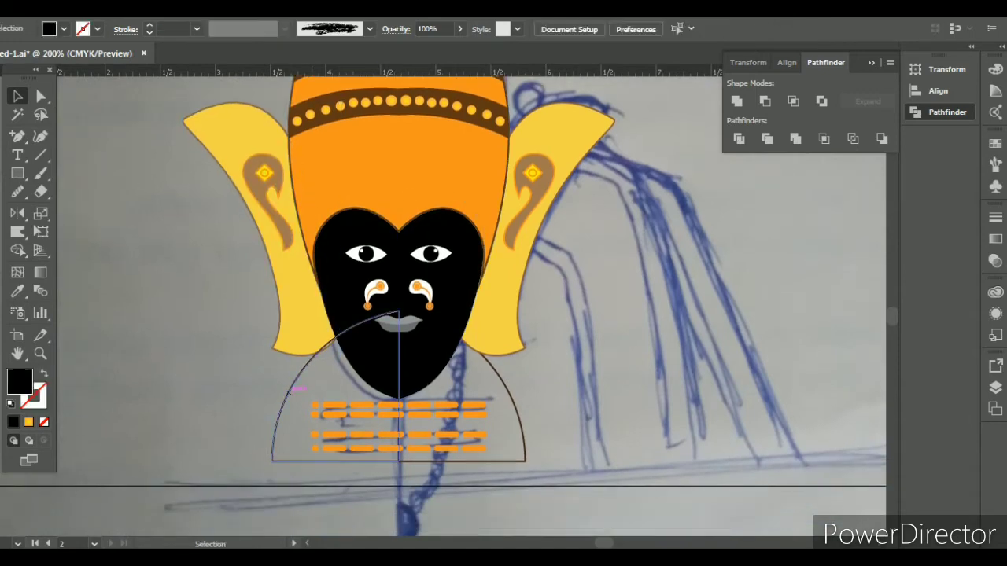
pyautogui.scroll(-2, 472, 315)
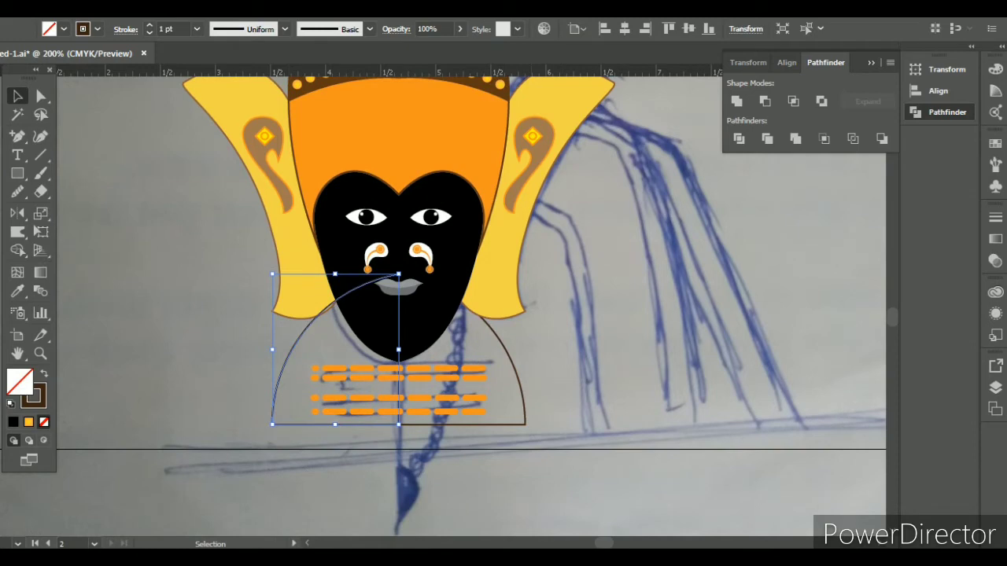
pyautogui.hotkey('ctrl', 'shift', 'a')
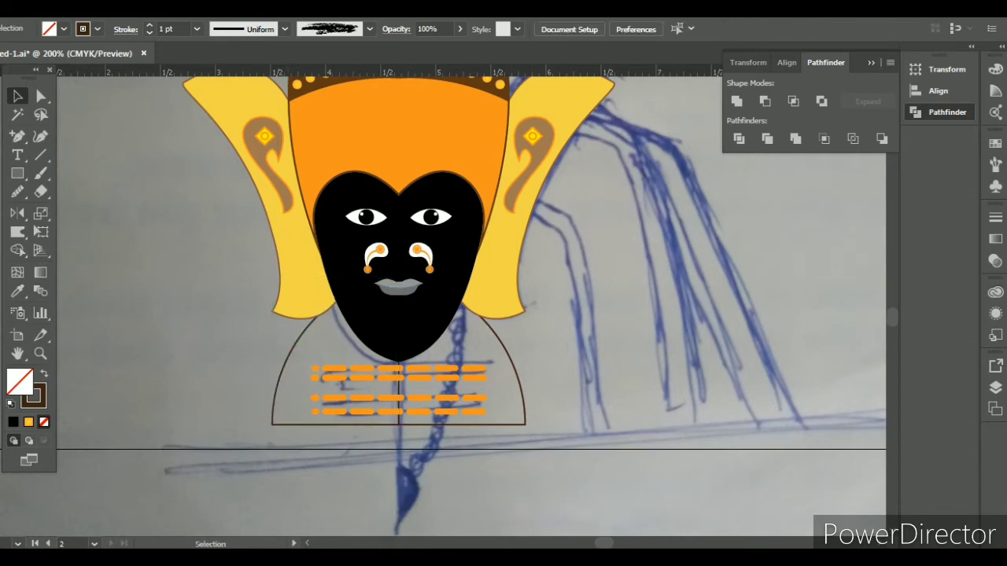
# - Unite the two halves of the crown's dome-shaped top
pyautogui.hotkey('ctrl', '1')
pyautogui.scroll(5, 525, 399)
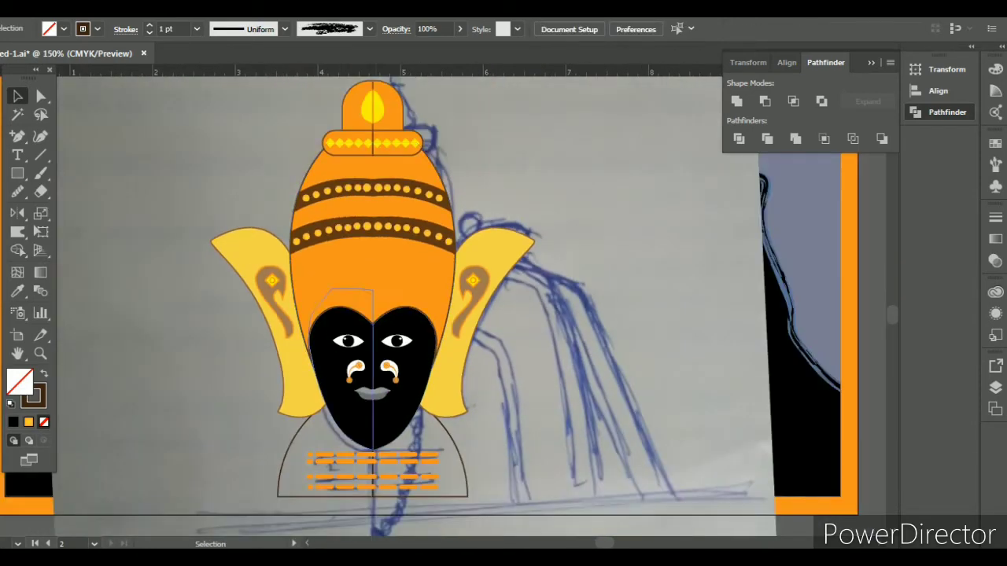
pyautogui.click(388, 128)
pyautogui.click(736, 101)
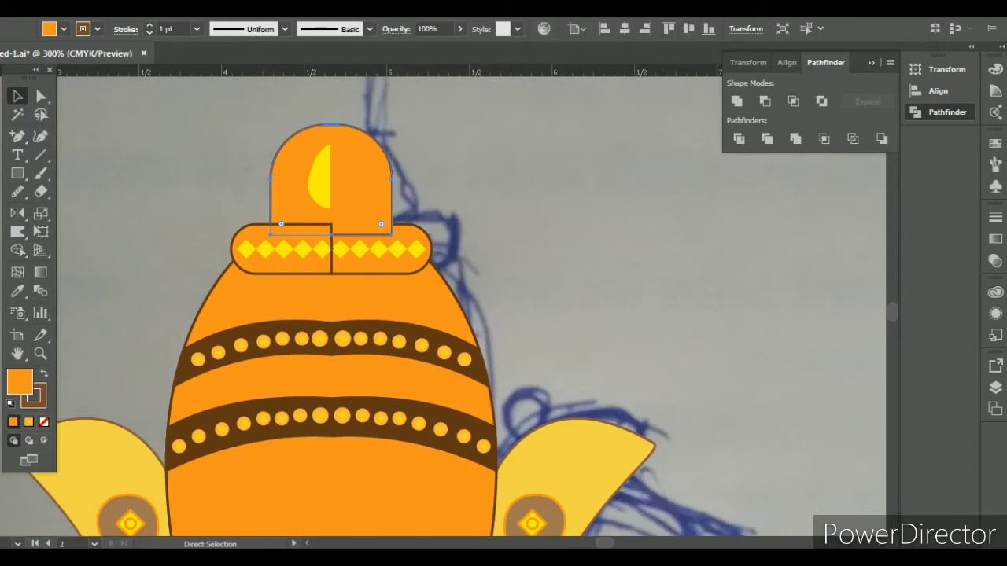
# - Bring the yellow teardrop's hidden half in front of the dome and combine it with the other half
pyautogui.click(318, 177)
pyautogui.hotkey('ctrl', 'shift', ']')
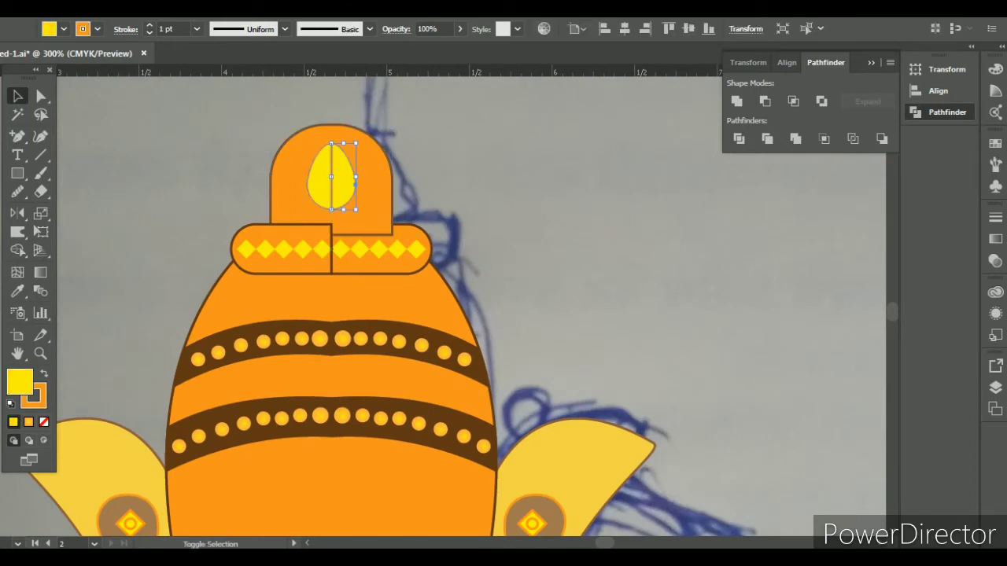
pyautogui.click(598, 260)
# - Unite the two halves of the crown's rounded band and arrange it behind the diamonds and the dome
pyautogui.click(267, 264)
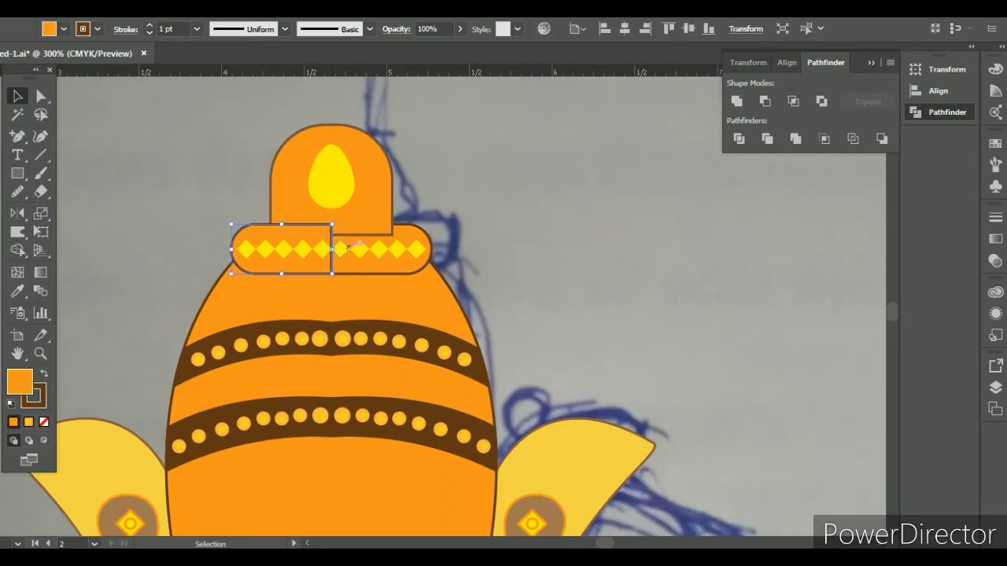
pyautogui.keyDown('shift'); pyautogui.click(393, 264); pyautogui.keyUp('shift')
pyautogui.click(736, 101)
pyautogui.hotkey('ctrl', '[')
pyautogui.hotkey('ctrl', 'shift', 'a')
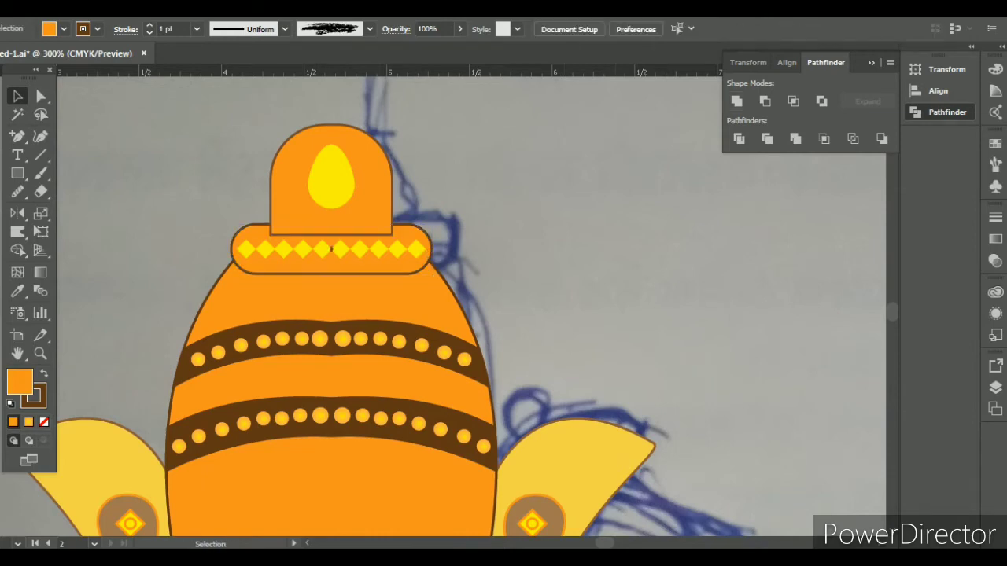
pyautogui.click(362, 212)
pyautogui.hotkey('ctrl', '1')
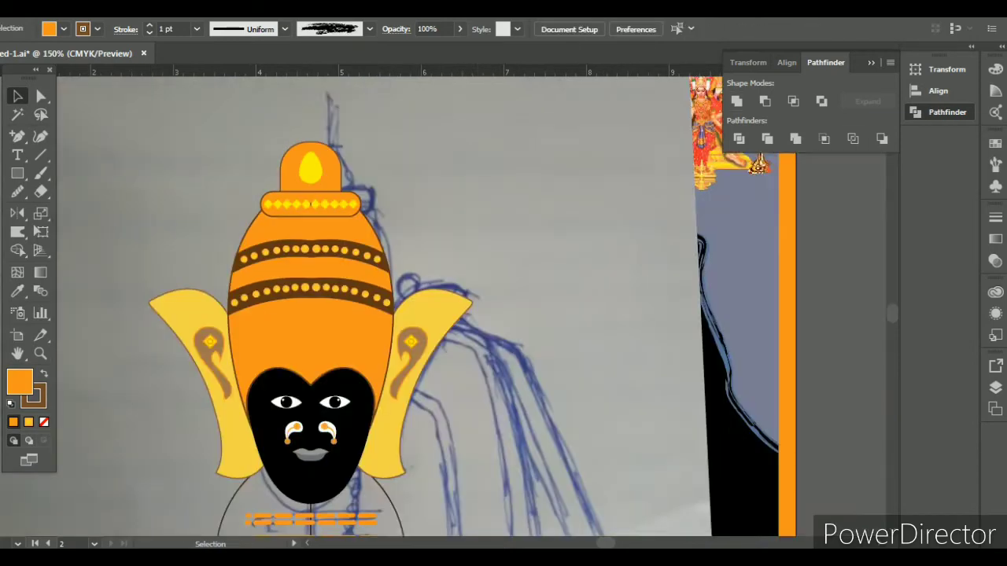
# - Trace the outermost strip running from the curved ornament over the shoulder to the baseline with the Pen tool, without fill
pyautogui.hotkey('ctrl', '=')
pyautogui.hotkey('ctrl', '-')
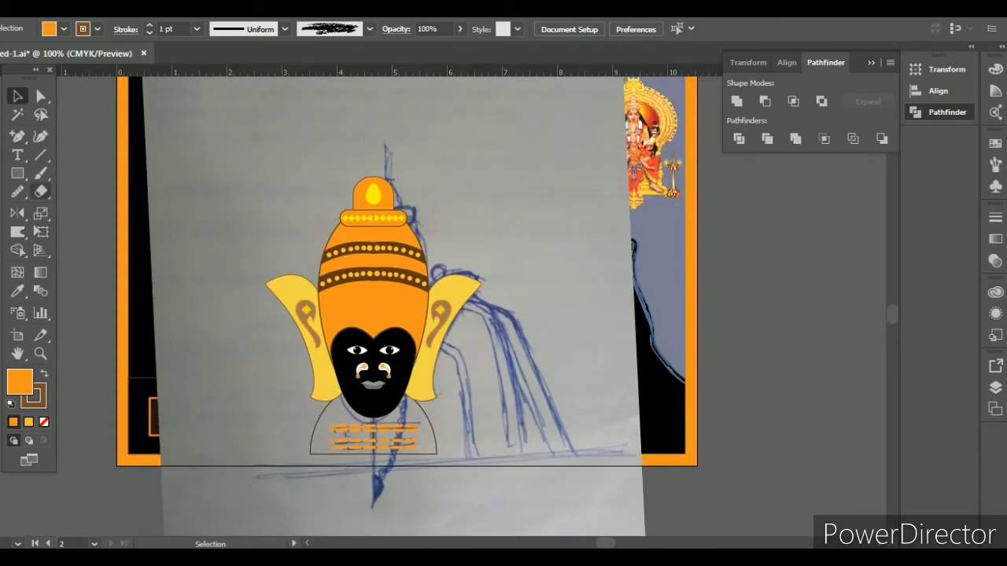
pyautogui.click(460, 293)
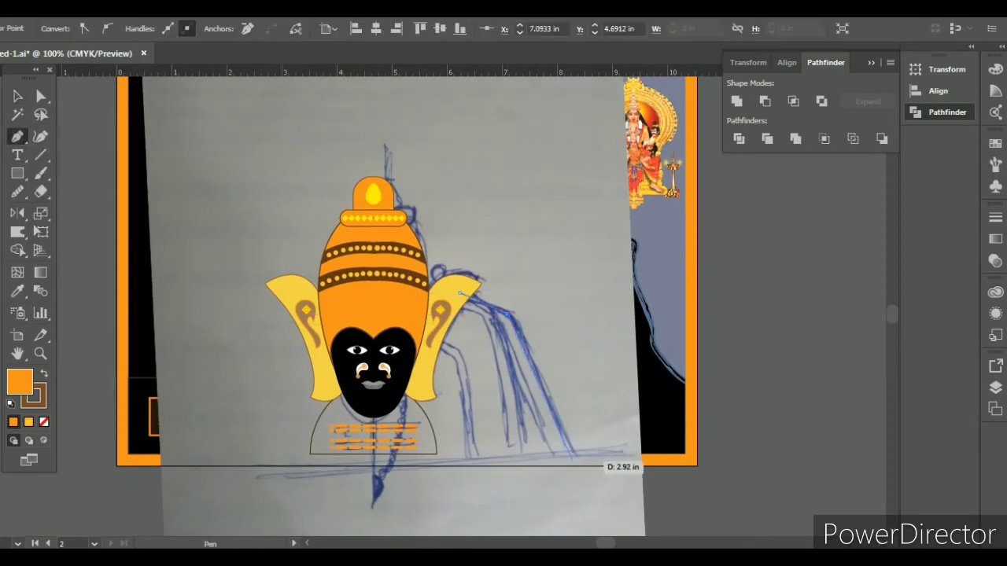
pyautogui.click(575, 455)
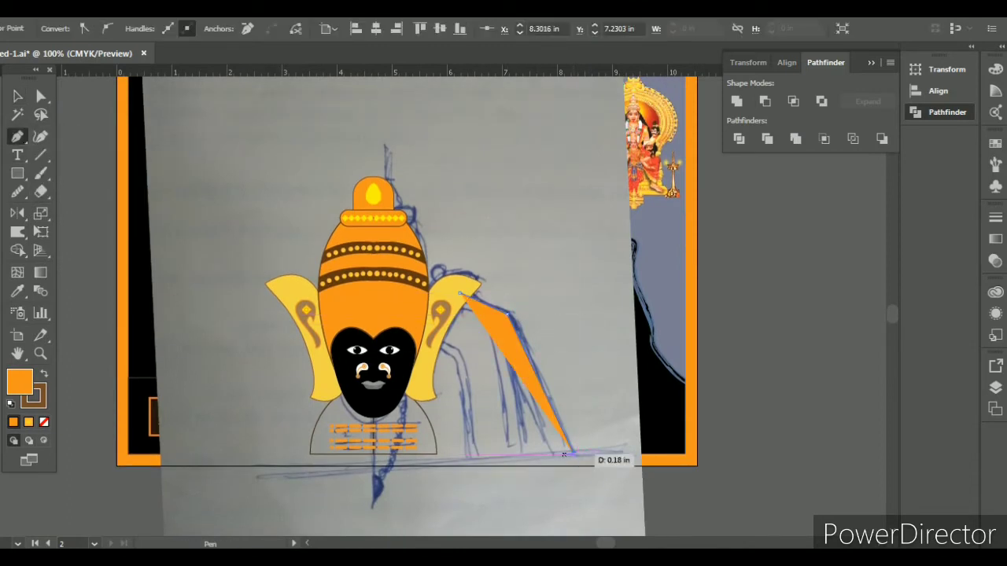
pyautogui.hotkey('ctrl', '=')
pyautogui.press('/')
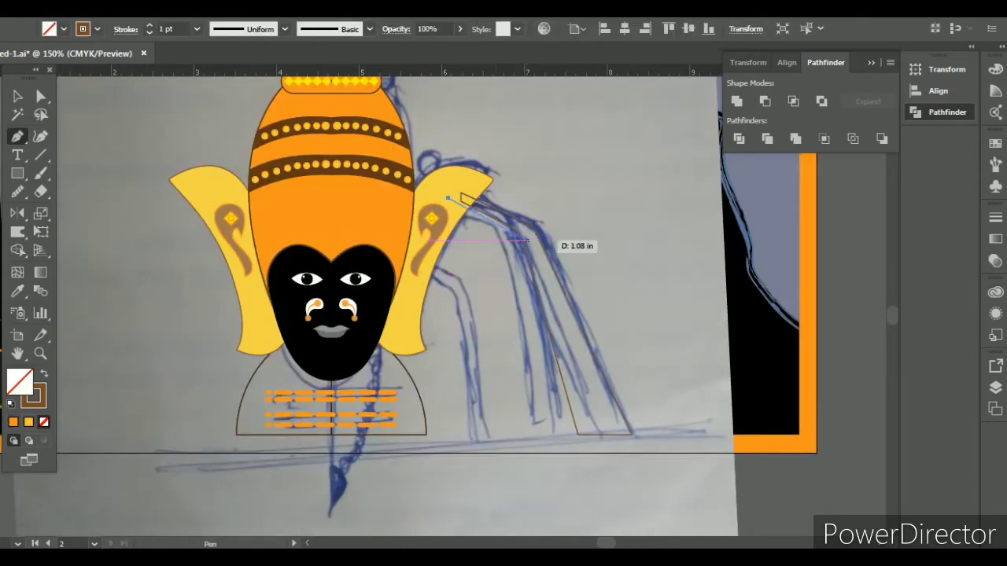
# - Trace the body shape from the ornament over the shoulder to the baseline and centre line, and round its shoulder corner
pyautogui.click(519, 228)
pyautogui.click(584, 441)
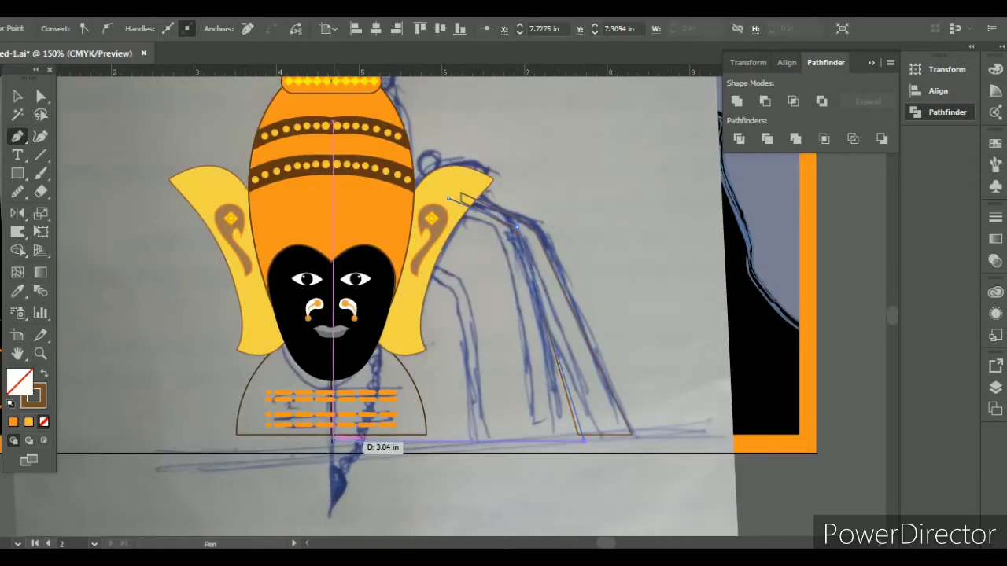
pyautogui.click(333, 207)
pyautogui.hotkey('ctrl', '=')
pyautogui.hotkey('ctrl', '=')
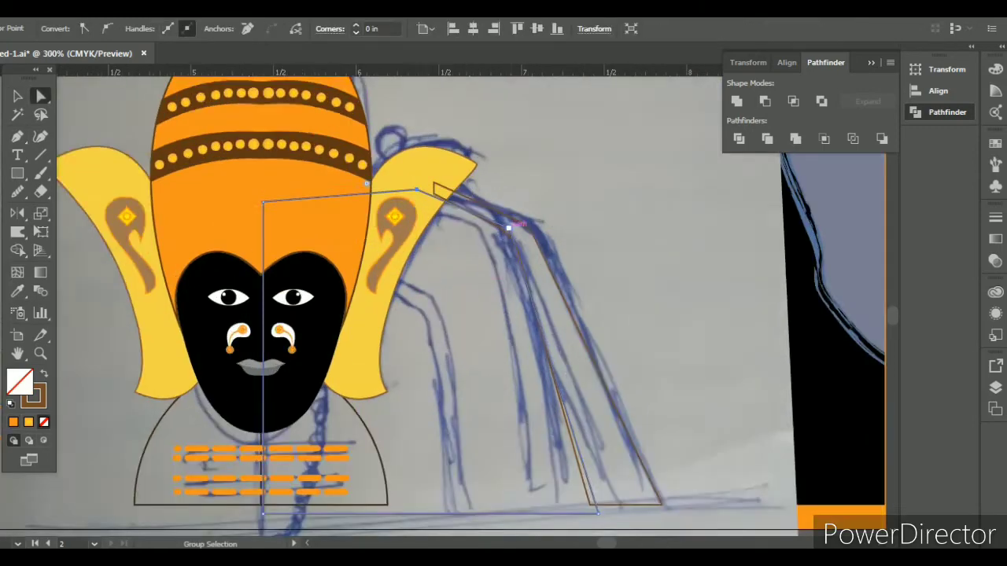
pyautogui.moveTo(371, 168)
pyautogui.mouseDown()
pyautogui.moveTo(452, 250)
pyautogui.moveTo(464, 303)
pyautogui.moveTo(371, 169)
pyautogui.mouseUp()
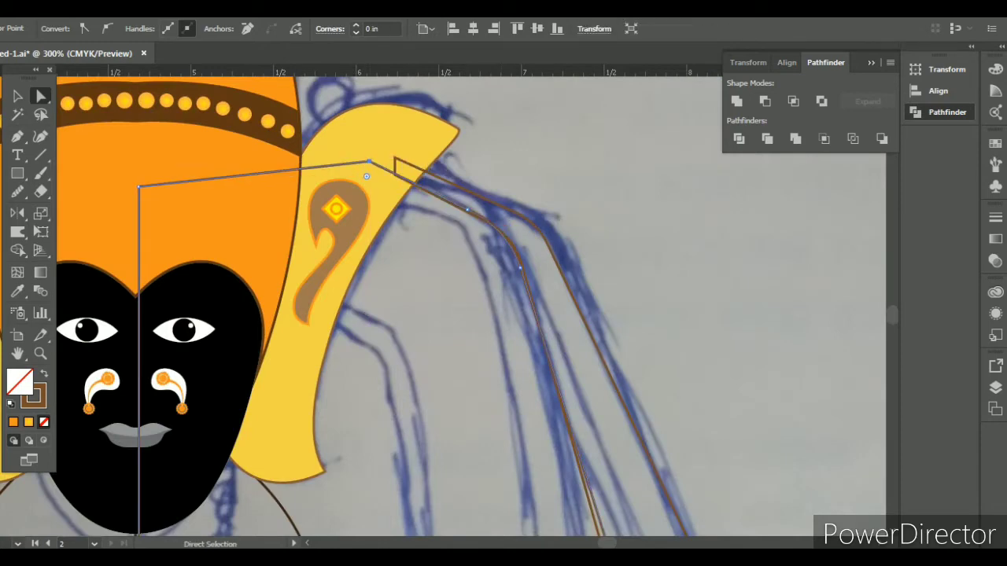
# - Trace the next inner strip from the curved ornament over the shoulder to the baseline with the Pen tool
pyautogui.hotkey('ctrl', '-')
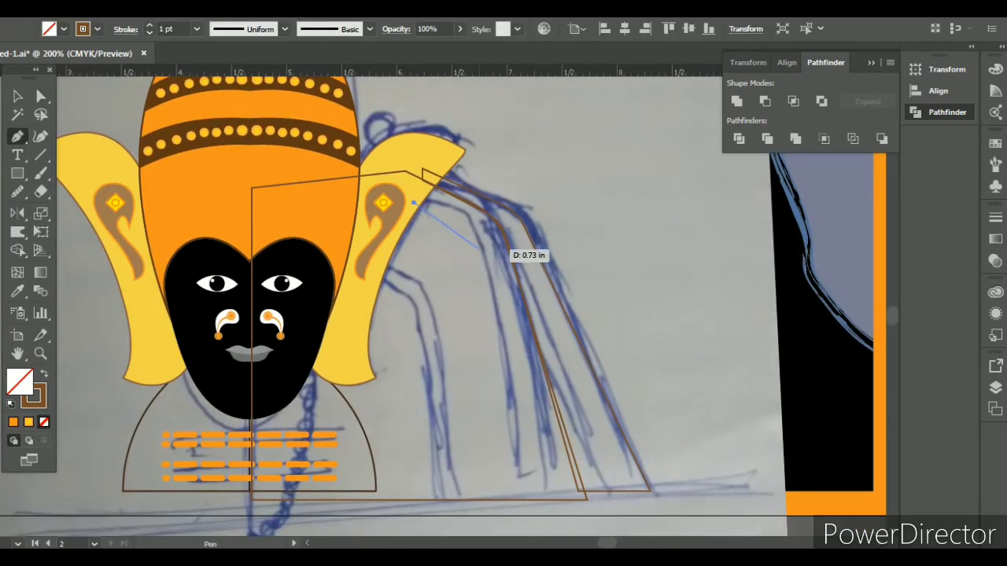
pyautogui.click(470, 226)
pyautogui.scroll(-1, 528, 487)
pyautogui.click(528, 486)
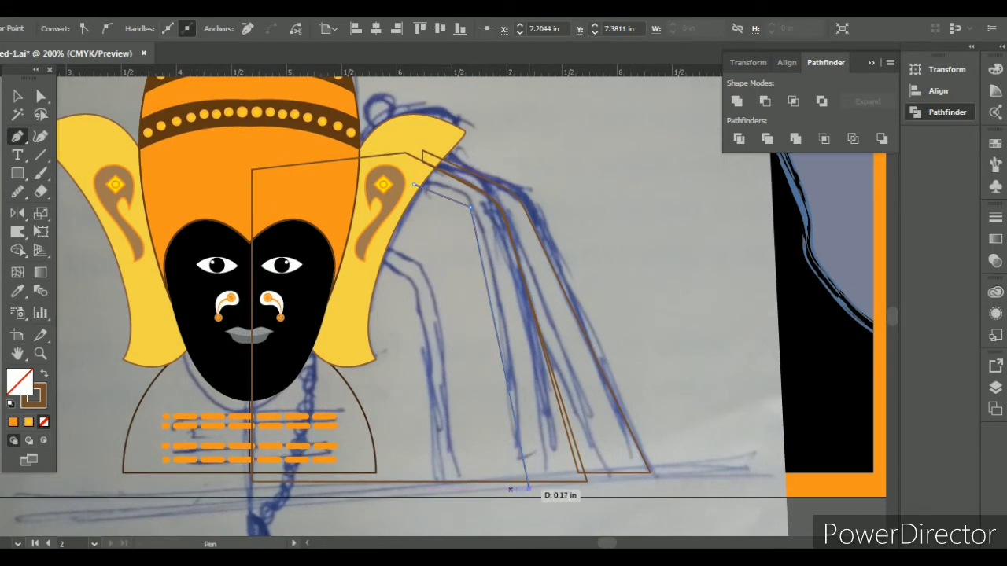
pyautogui.click(505, 488)
pyautogui.click(454, 216)
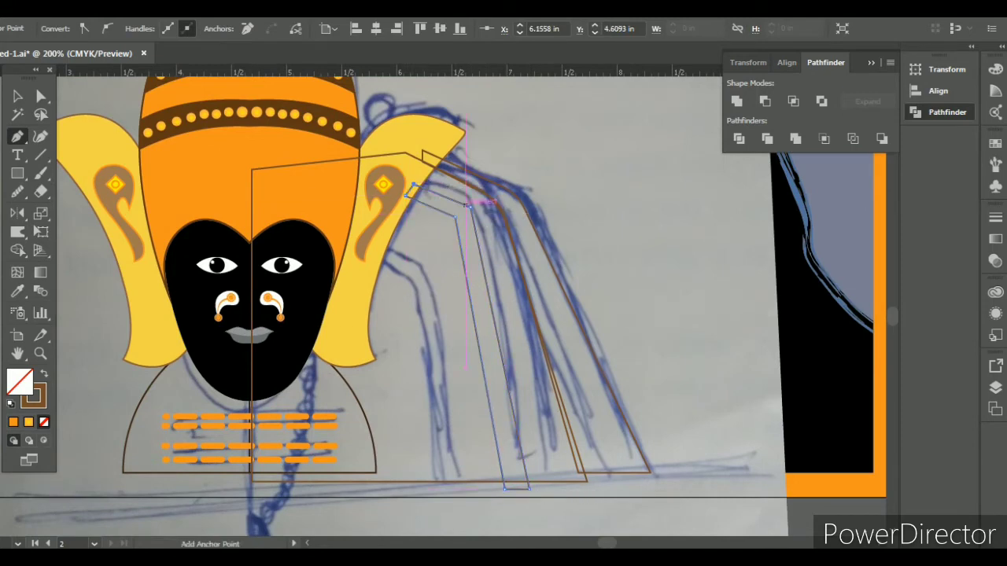
# - Round the inner and outer shoulder corners of the newly traced inner strip
pyautogui.press('a')
pyautogui.moveTo(465, 206); pyautogui.dragTo(439, 236)
pyautogui.scroll(3, 439, 235)
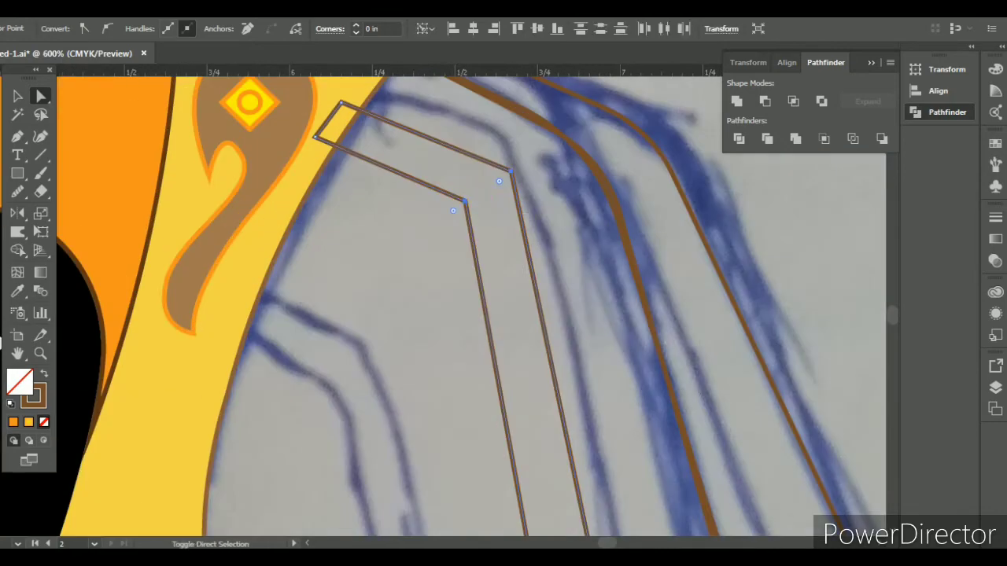
pyautogui.scroll(-4, 439, 236)
pyautogui.scroll(1, 439, 236)
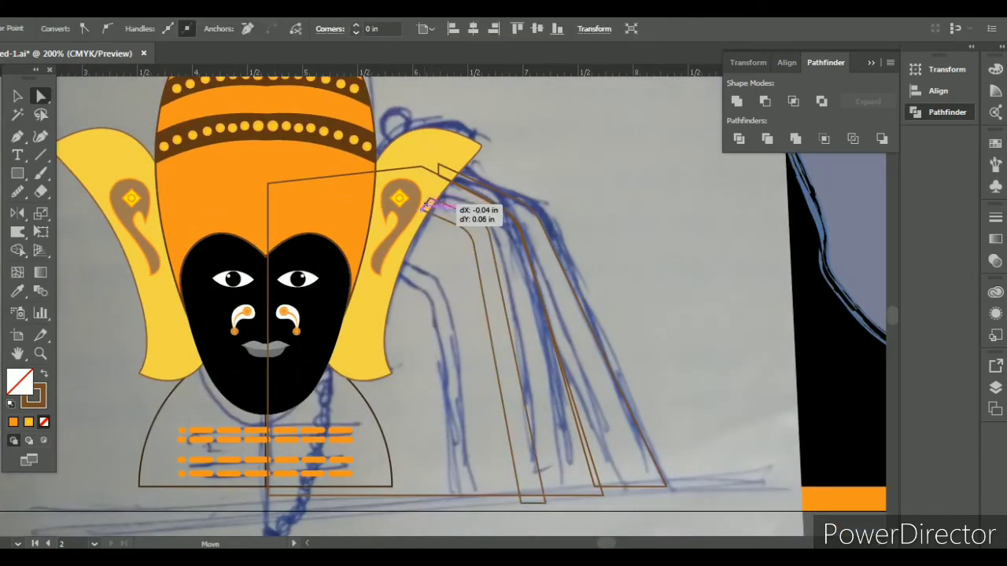
# - Trace the innermost strip from the curved ornament to just below the baseline with the Pen tool and round its shoulder corners
pyautogui.scroll(-3, 439, 236)
pyautogui.scroll(2, 439, 236)
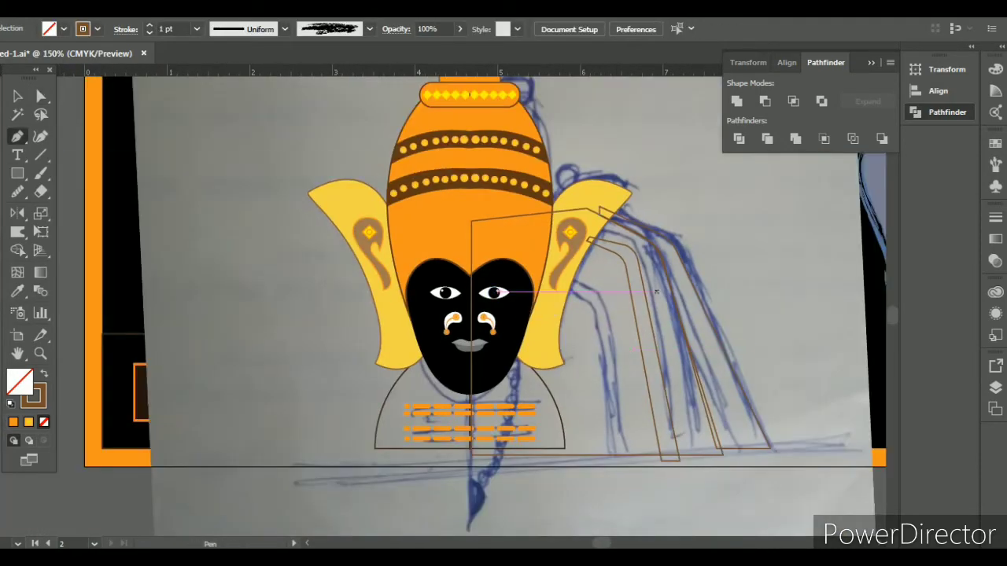
pyautogui.click(568, 273)
pyautogui.click(600, 292)
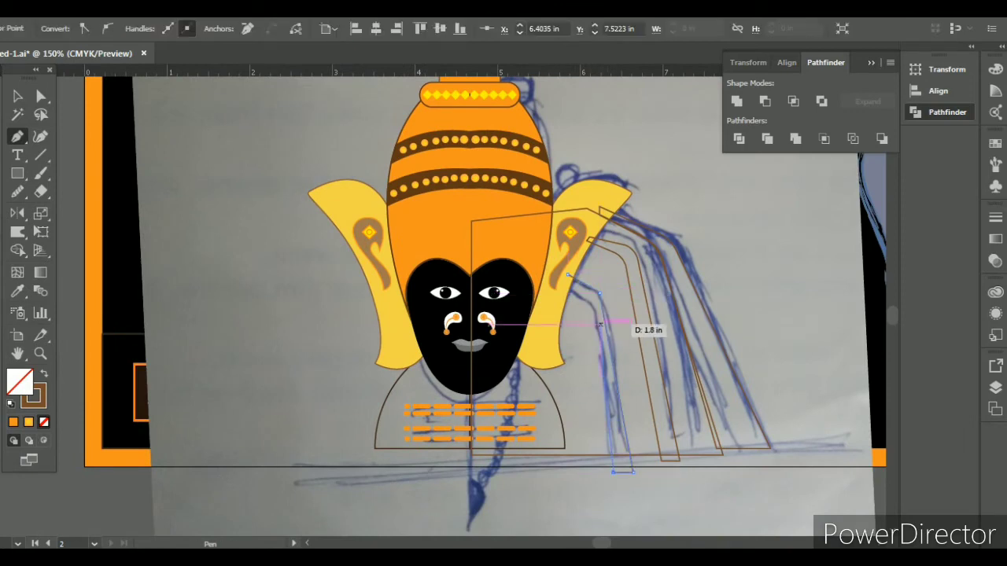
pyautogui.press('a')
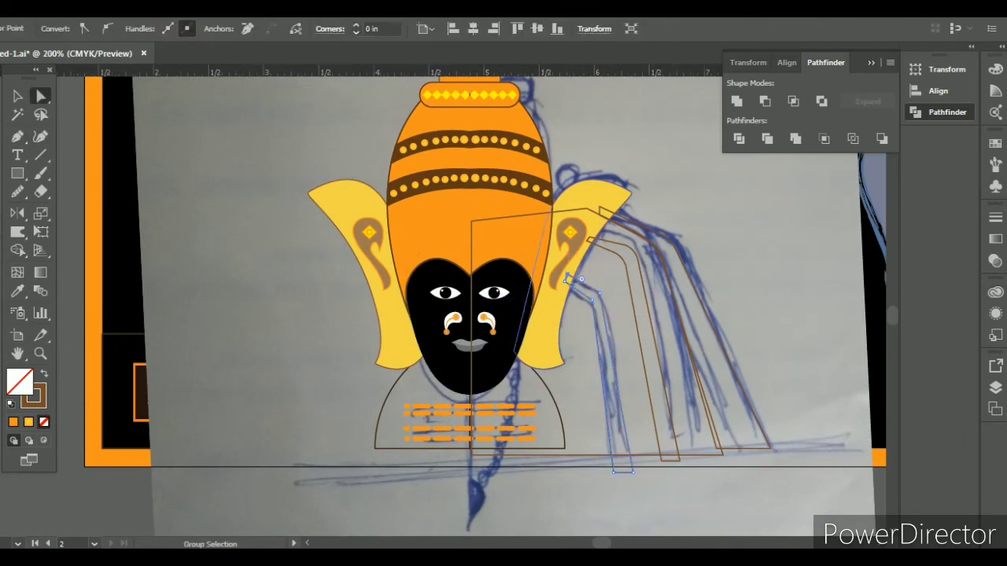
pyautogui.hotkey('ctrl', '+')
pyautogui.hotkey('ctrl', '+')
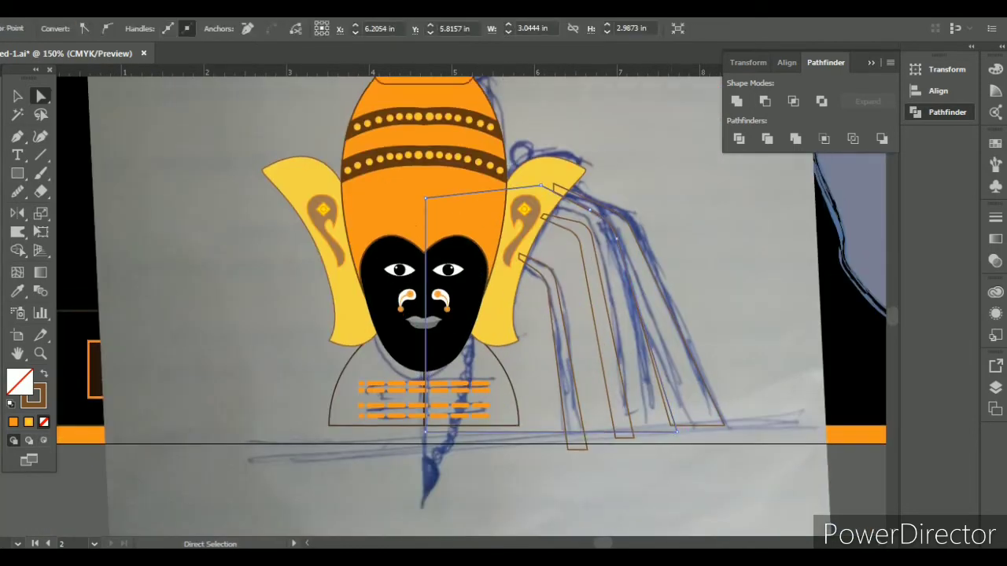
# - Fill the body shape with a dark green
pyautogui.doubleClick(33, 395)
pyautogui.write('97')
pyautogui.click(801, 397)
pyautogui.click(820, 386)
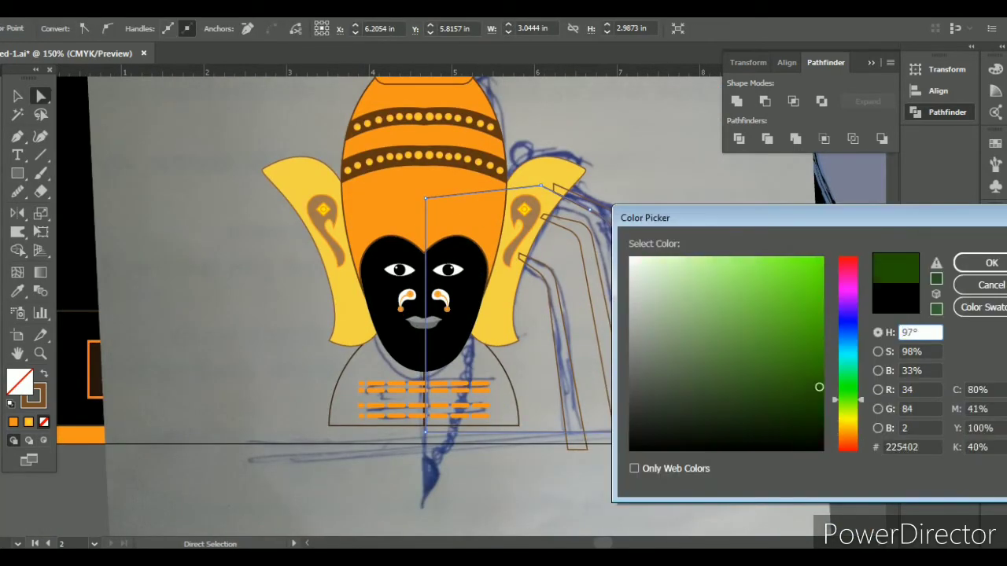
pyautogui.click(816, 366)
pyautogui.press('Return')
# - Arrange the green body shape behind the face, crown, ornament and strips but in front of the sketch
pyautogui.press('v')
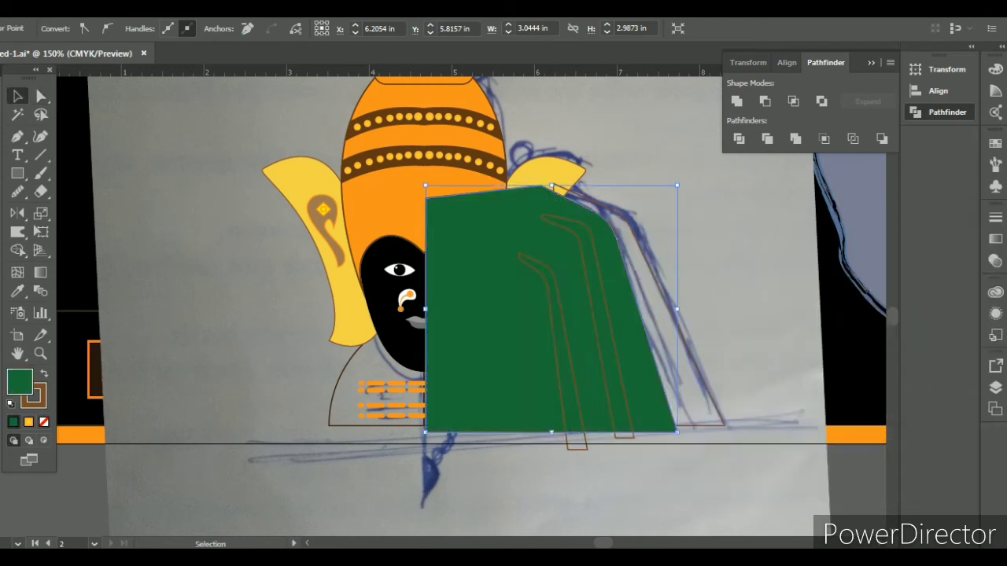
pyautogui.hotkey('ctrl', 'shift', '[')
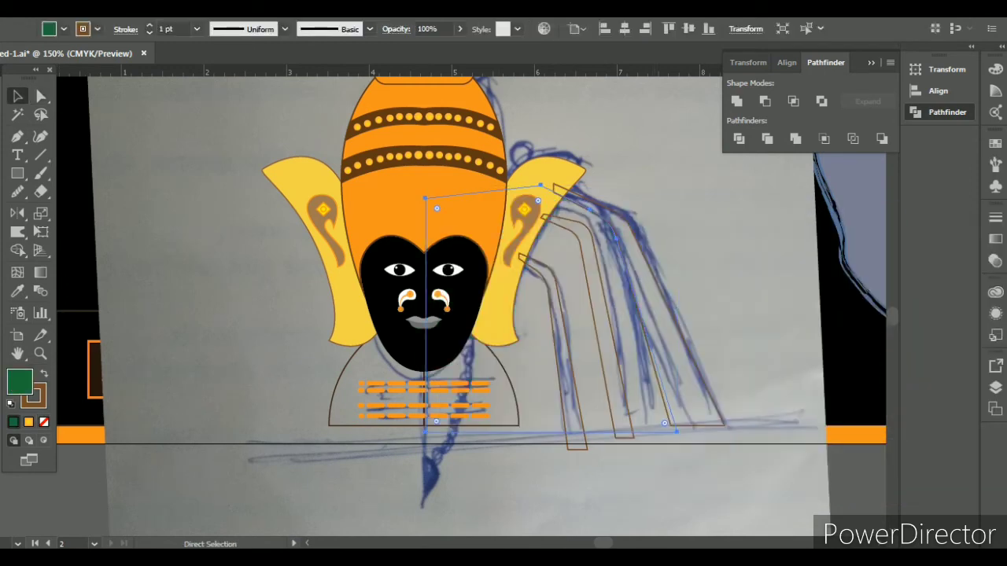
pyautogui.hotkey('ctrl', ']')
pyautogui.click(582, 311)
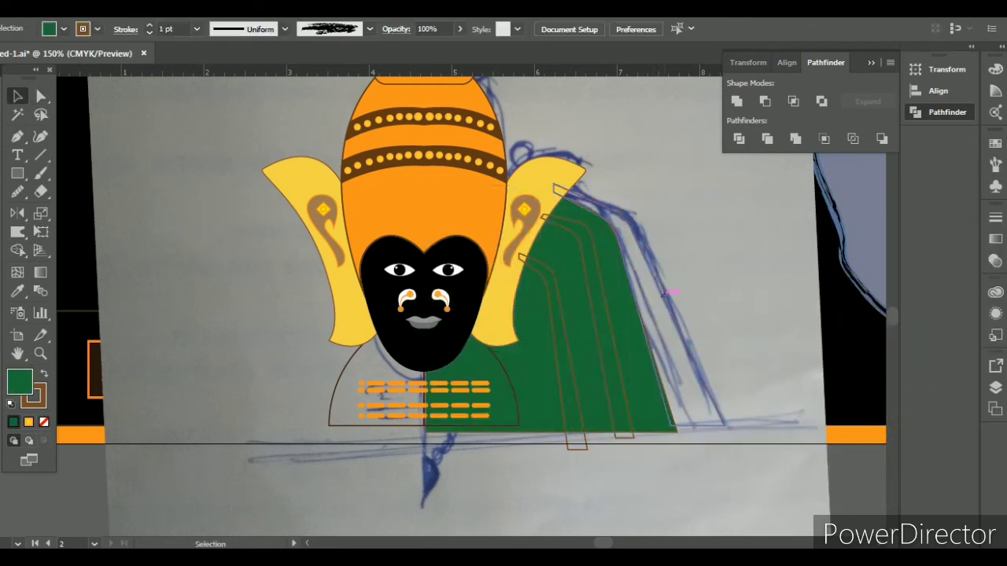
# - Fill the outermost shoulder strip with light green and remove its stroke
pyautogui.click(64, 29)
pyautogui.click(12, 66)
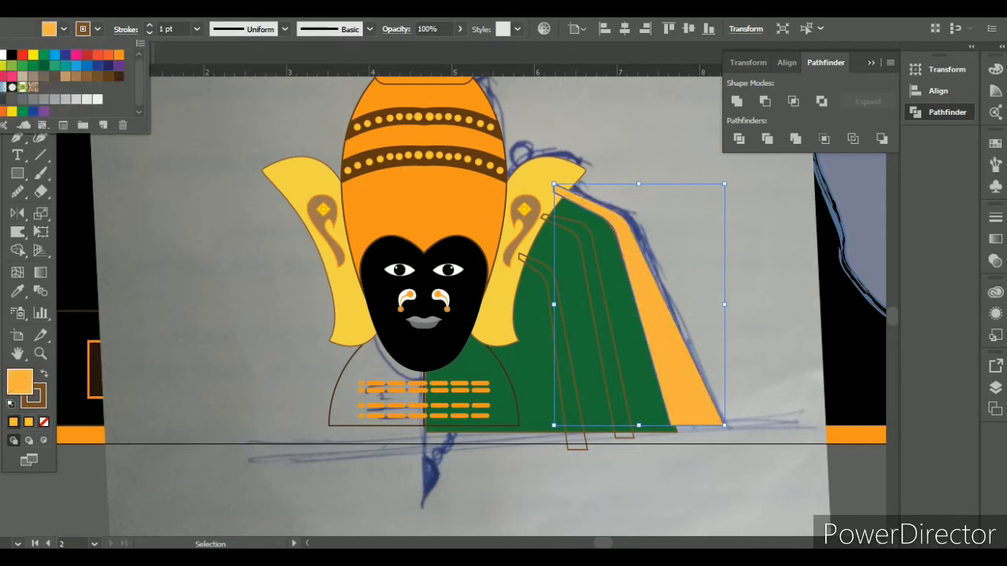
pyautogui.click(108, 55)
pyautogui.click(64, 54)
pyautogui.click(12, 65)
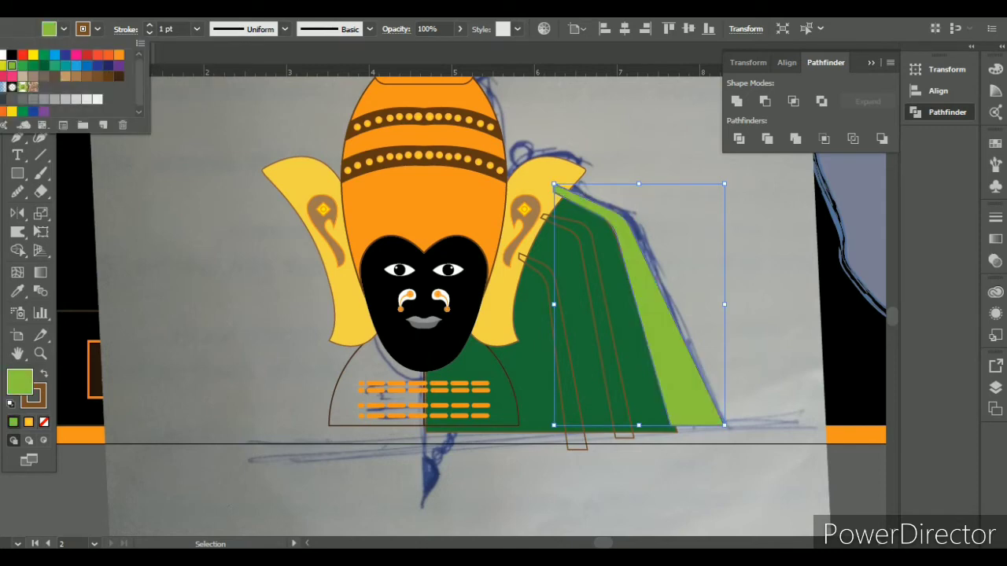
pyautogui.click(33, 396)
pyautogui.click(44, 423)
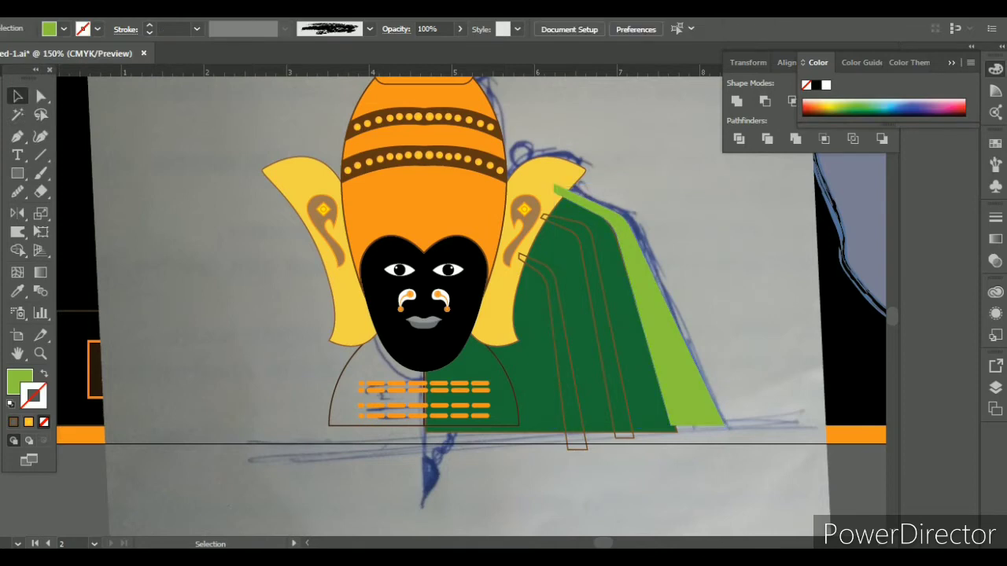
# - Give the two inner strips the same light green fill without stroke as the outermost strip
pyautogui.hotkey('ctrl', '+')
pyautogui.hotkey('ctrl', '+')
pyautogui.press('a')
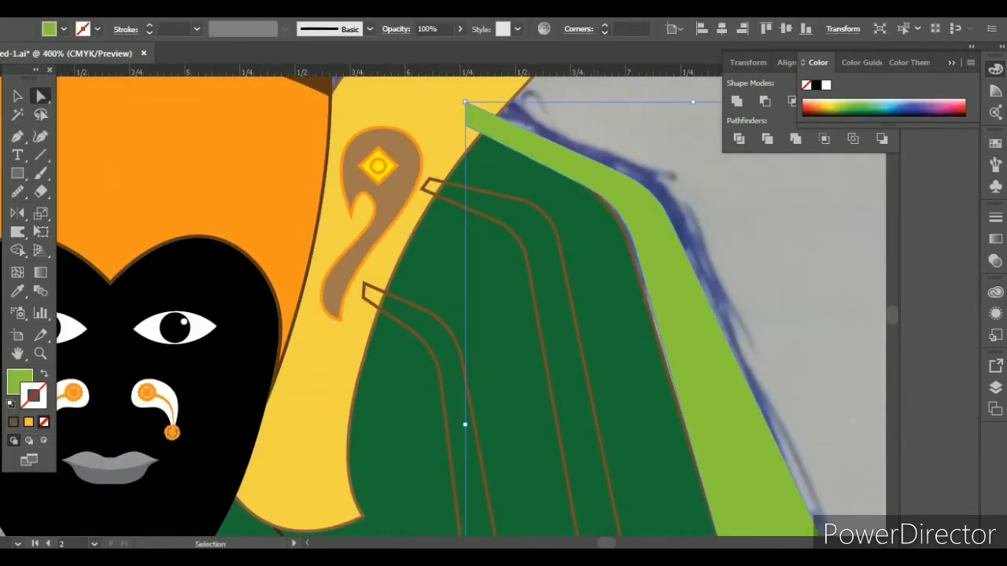
pyautogui.scroll(-3, 564, 285)
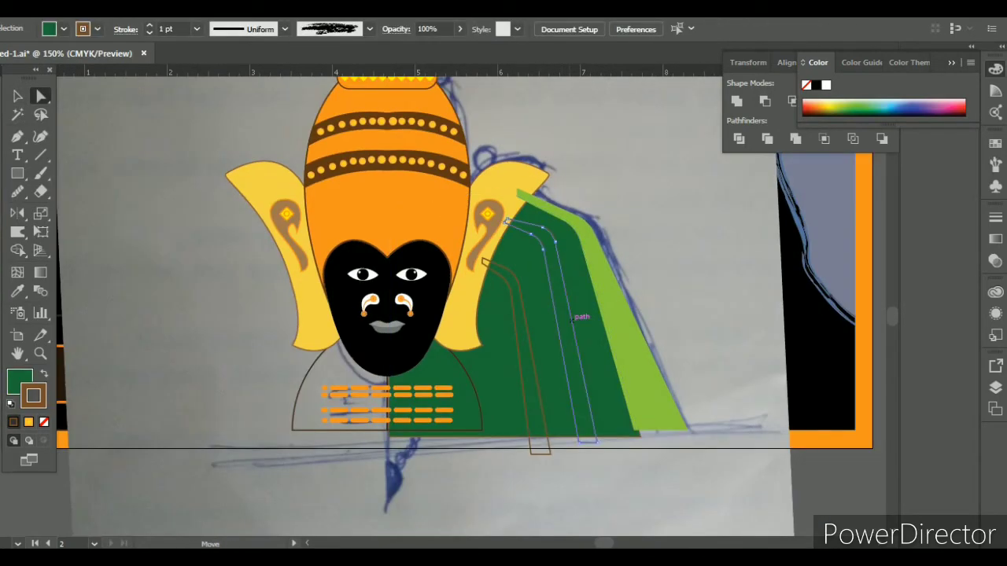
pyautogui.click(508, 221)
pyautogui.click(529, 206)
pyautogui.keyDown('ctrl'); pyautogui.click(486, 264); pyautogui.keyUp('ctrl')
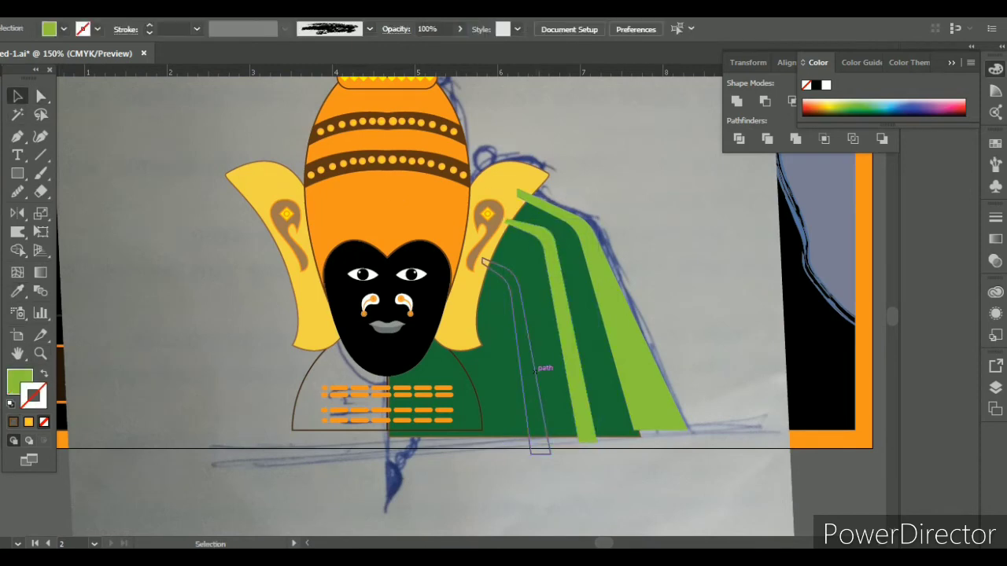
pyautogui.click(542, 244)
# - Try pink and yellow swatches on the outermost strip and settle on an orange-red fill
pyautogui.scroll(1, 465, 306)
pyautogui.click(523, 212)
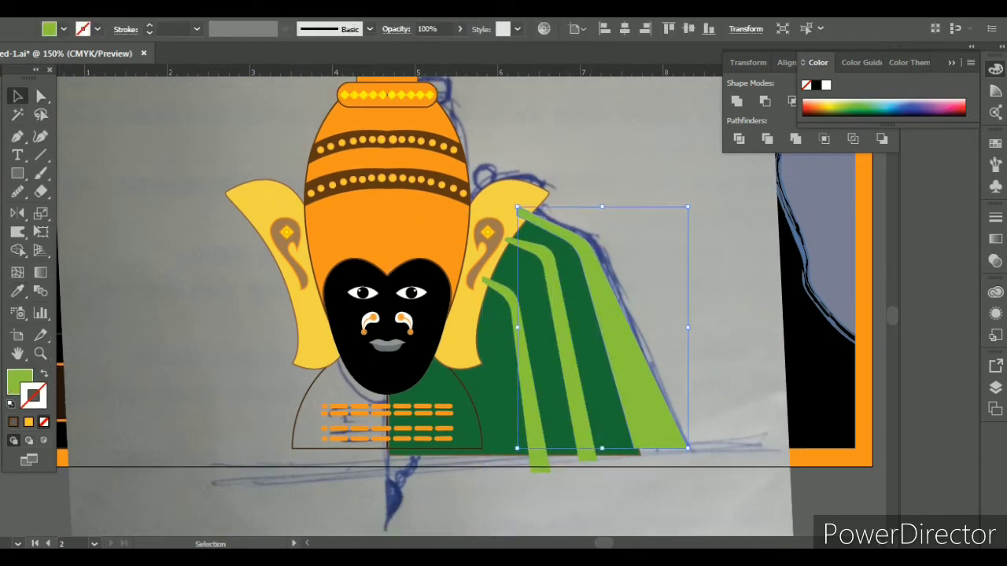
pyautogui.click(63, 29)
pyautogui.click(78, 71)
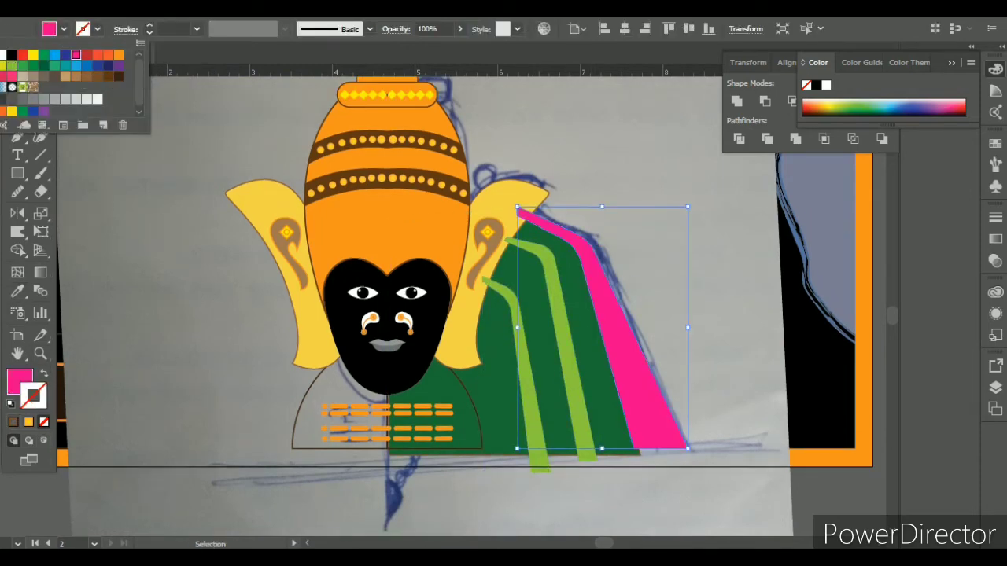
pyautogui.click(47, 89)
pyautogui.click(33, 54)
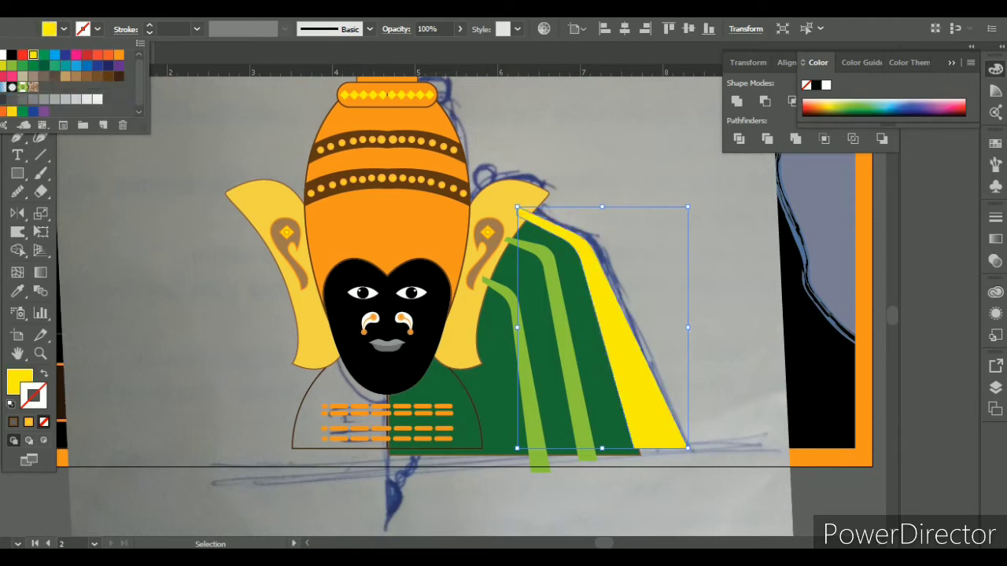
pyautogui.click(97, 54)
pyautogui.click(76, 55)
pyautogui.click(86, 54)
pyautogui.click(108, 54)
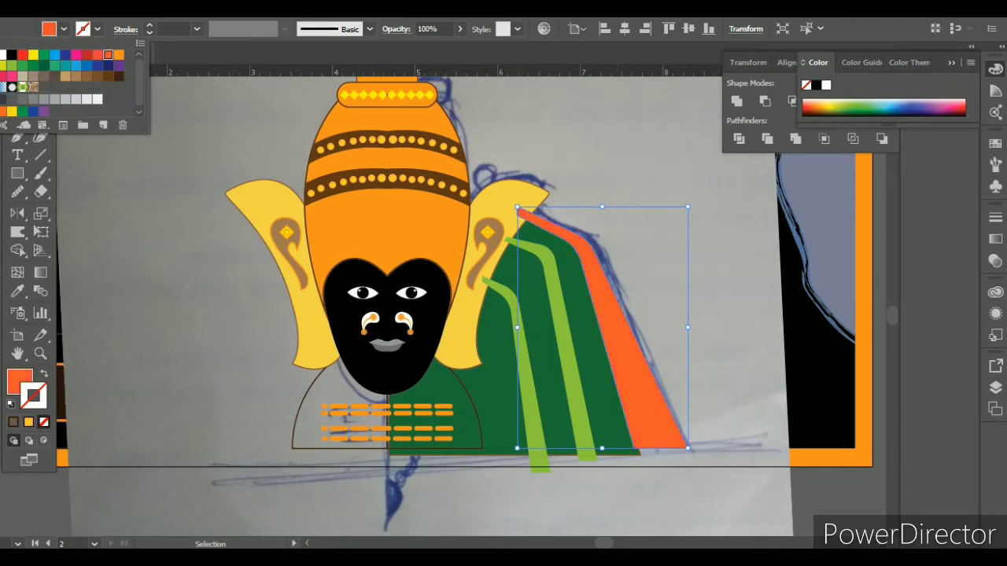
pyautogui.press('Escape')
# - Arrange the three strips behind the curved ornament but in front of the green body
pyautogui.press('a')
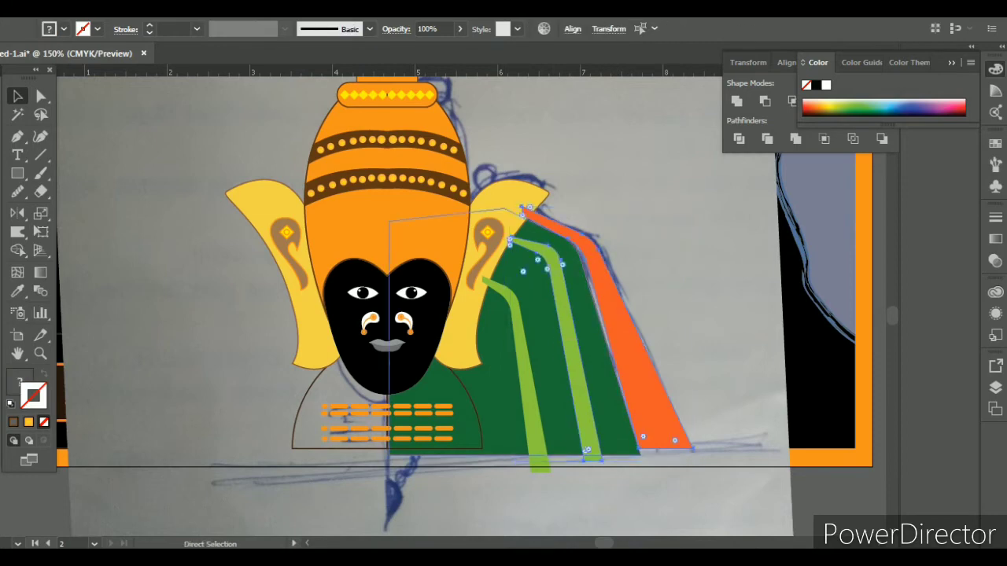
pyautogui.moveTo(386, 198); pyautogui.dragTo(562, 472)
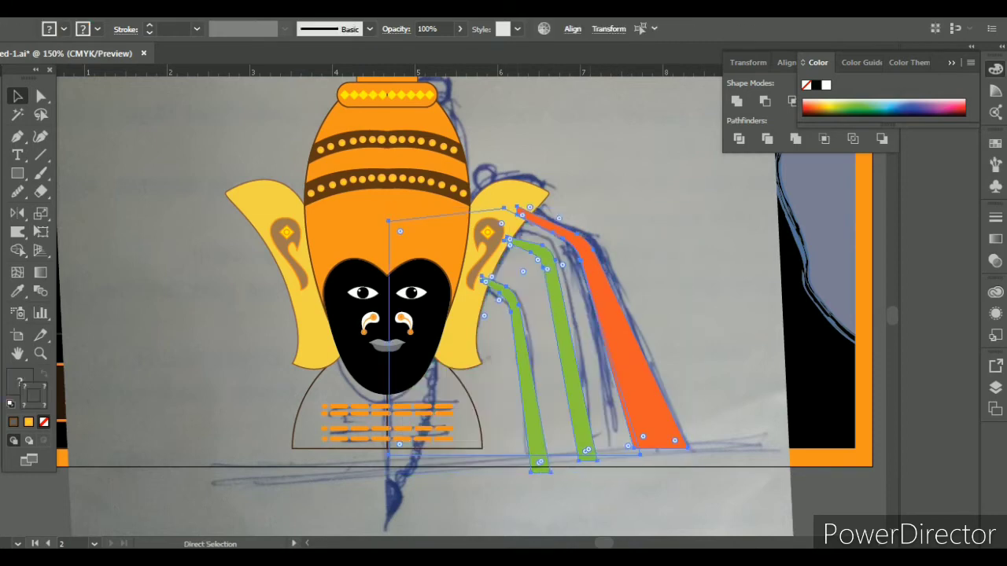
pyautogui.hotkey('ctrl', 'z')
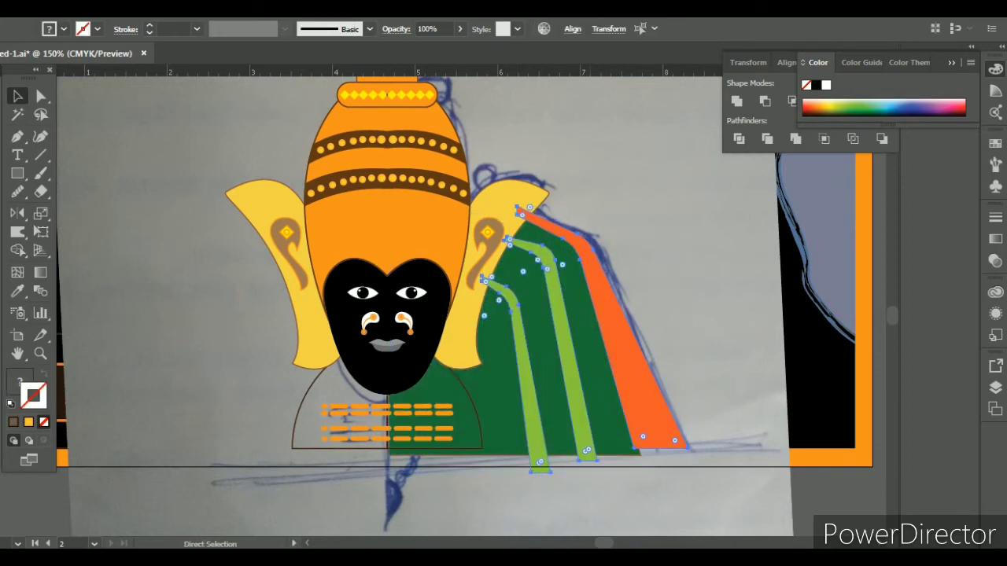
pyautogui.hotkey('ctrl', 'shift', 'a')
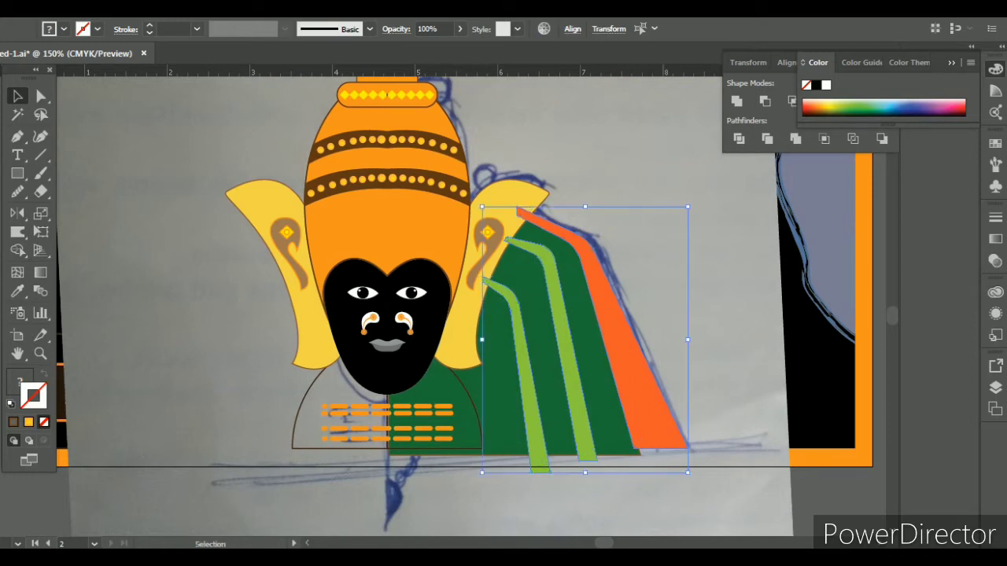
# - Draw a small square about 0.06 in wide beside the shoulder, turned to 315° as a diamond
pyautogui.hotkey('ctrl', '+')
pyautogui.press('m')
pyautogui.moveTo(661, 222); pyautogui.dragTo(670, 232)
pyautogui.hotkey('ctrl', '+')
pyautogui.click(657, 226)
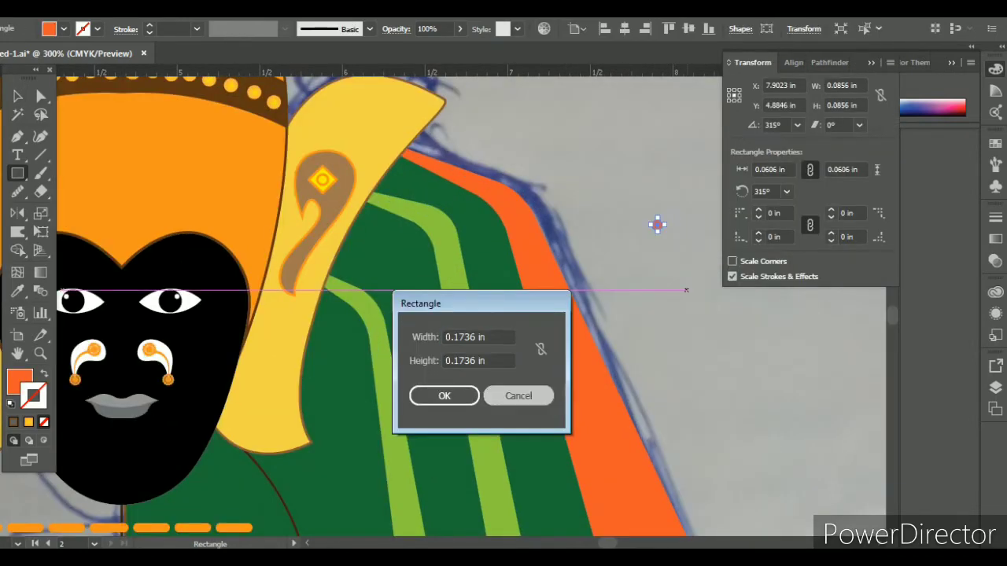
pyautogui.press('Escape')
# - Fill the small diamond beside the shoulder with yellow
pyautogui.press('v')
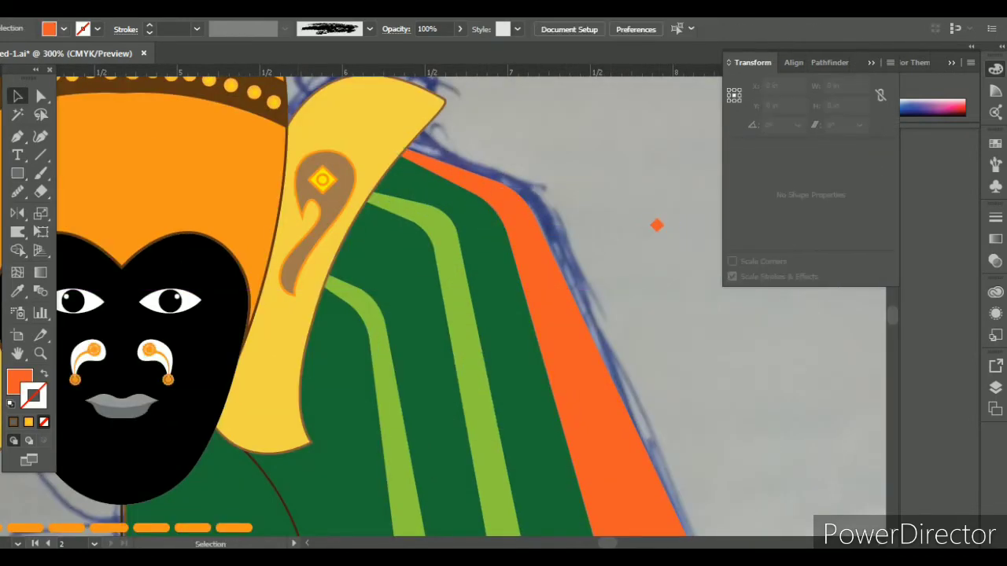
pyautogui.click(63, 29)
pyautogui.click(657, 226)
pyautogui.click(63, 29)
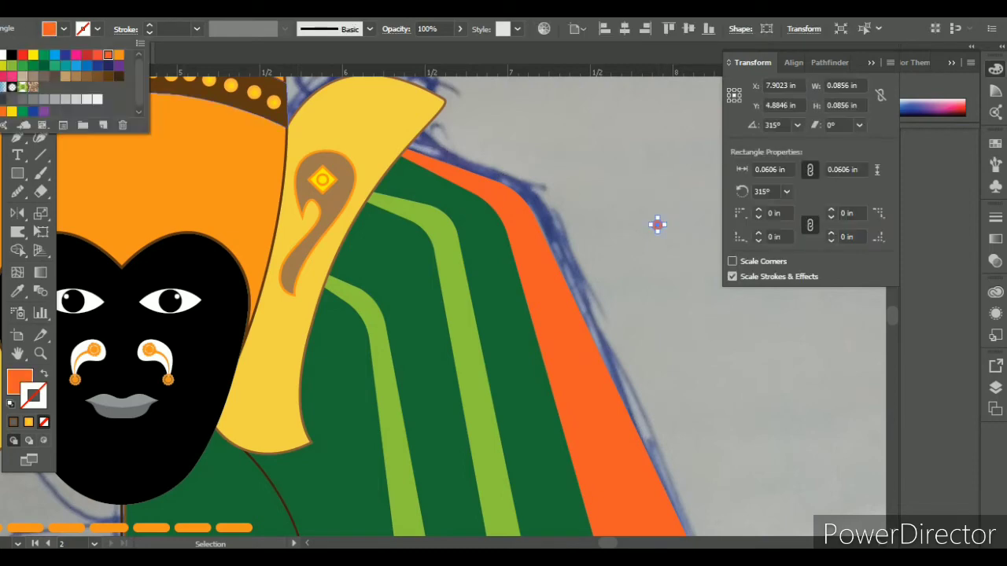
pyautogui.click(33, 54)
# - Place copies of the yellow diamond in a scattered pattern along the orange-red strip from shoulder to baseline
pyautogui.moveTo(656, 226); pyautogui.dragTo(533, 236)
pyautogui.scroll(-1, 533, 236)
pyautogui.moveTo(533, 201); pyautogui.dragTo(561, 262)
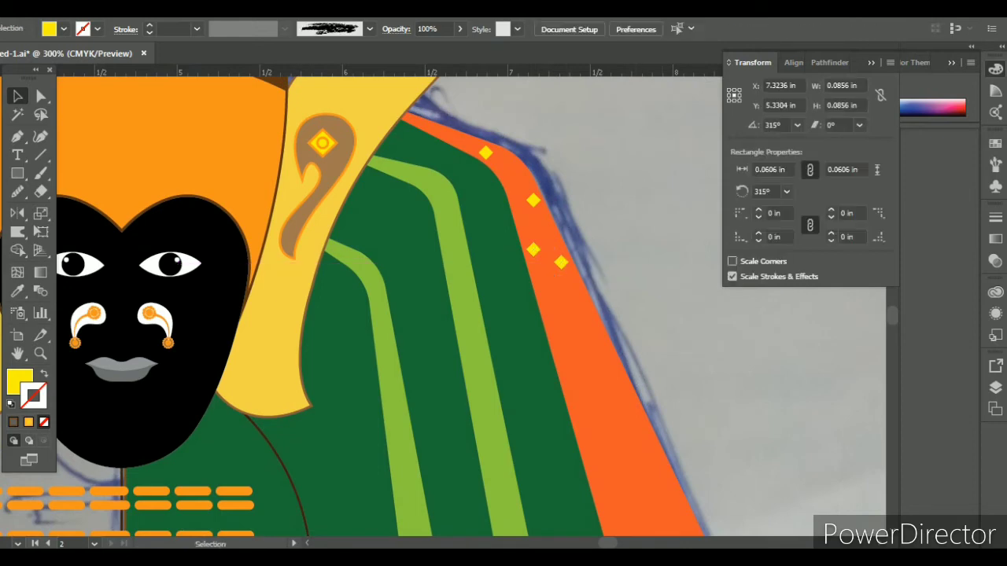
pyautogui.moveTo(561, 328); pyautogui.dragTo(596, 427)
pyautogui.scroll(-2, 593, 349)
pyautogui.moveTo(595, 349); pyautogui.dragTo(632, 435)
pyautogui.moveTo(633, 363); pyautogui.dragTo(628, 411)
pyautogui.moveTo(632, 361); pyautogui.dragTo(596, 386)
pyautogui.scroll(2, 595, 386)
pyautogui.hotkey('ctrl', 'shift', 'a')
pyautogui.hotkey('ctrl', '1')
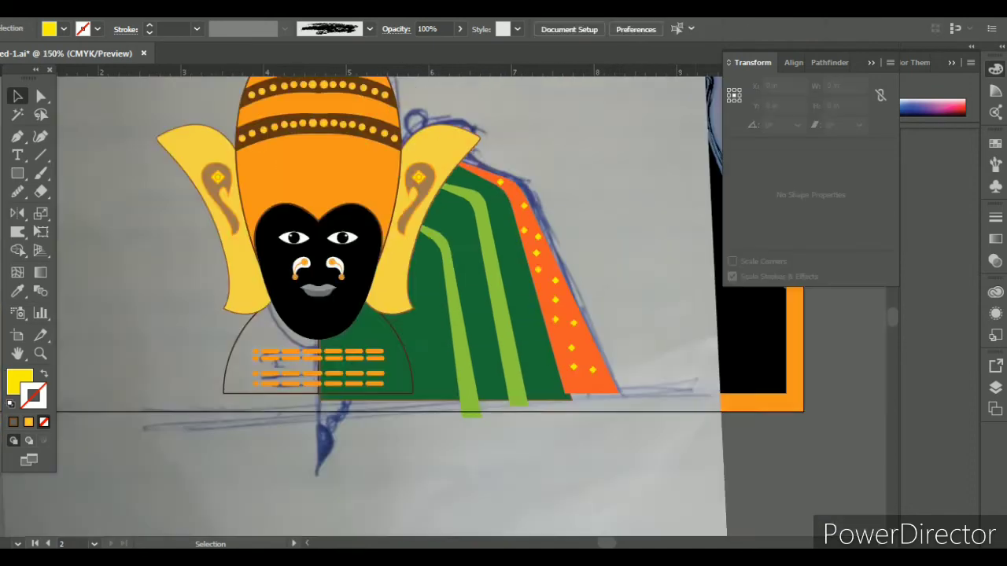
# - Draw a yellow egg-shaped ellipse on the crown's dome and a flat-bottomed yellow cap above it
pyautogui.hotkey('ctrl', '+')
pyautogui.moveTo(18, 173); pyautogui.dragTo(71, 210)
pyautogui.moveTo(364, 166); pyautogui.dragTo(366, 164)
pyautogui.hotkey('ctrl', '+')
pyautogui.press('a')
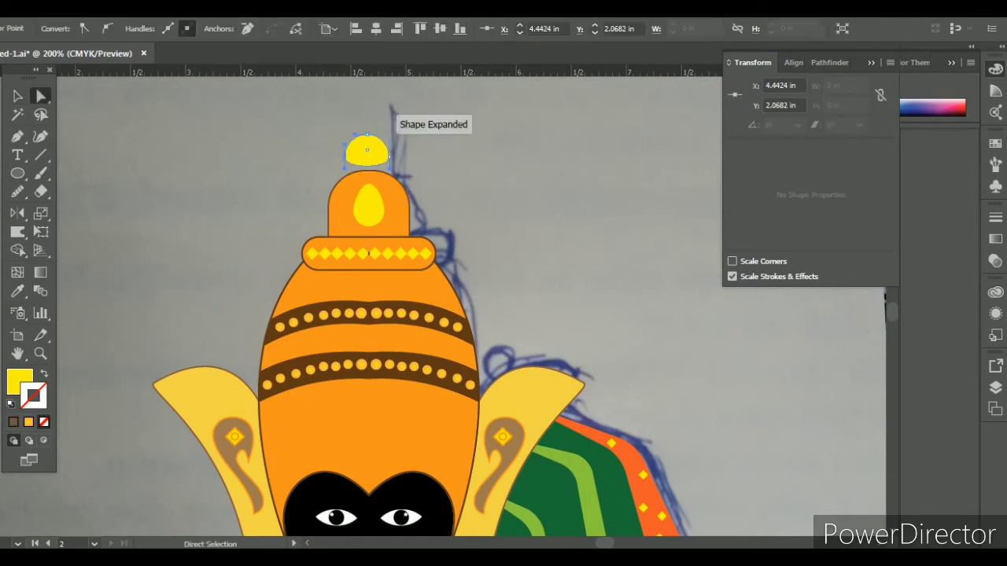
# - Set the yellow cap on top of the dome and pull its top anchor up into a pointed tip
pyautogui.press('v')
pyautogui.hotkey('ctrl', 'shift', 'a')
pyautogui.hotkey('ctrl', '+')
pyautogui.hotkey('ctrl', '+')
pyautogui.click(370, 142)
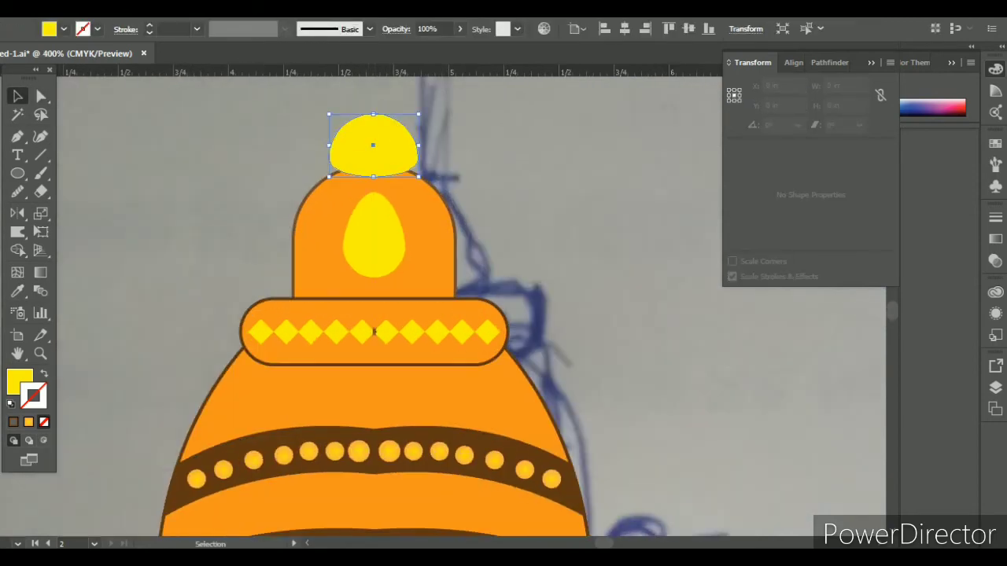
pyautogui.scroll(2, 371, 197)
pyautogui.press('a')
pyautogui.moveTo(373, 169); pyautogui.dragTo(369, 139)
# - Unite the pointed yellow cap with the crown's dome into one shape
pyautogui.hotkey('ctrl', 'shift', 'a')
pyautogui.hotkey('ctrl', '-')
pyautogui.press('v')
pyautogui.click(364, 189)
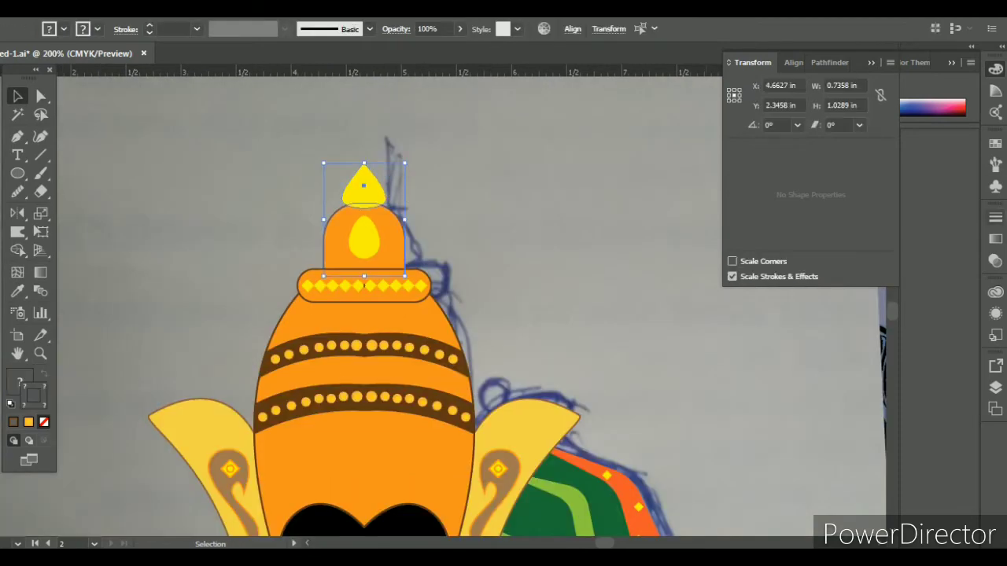
pyautogui.press('F6')
pyautogui.hotkey('shift', 'ctrl', 'F9')
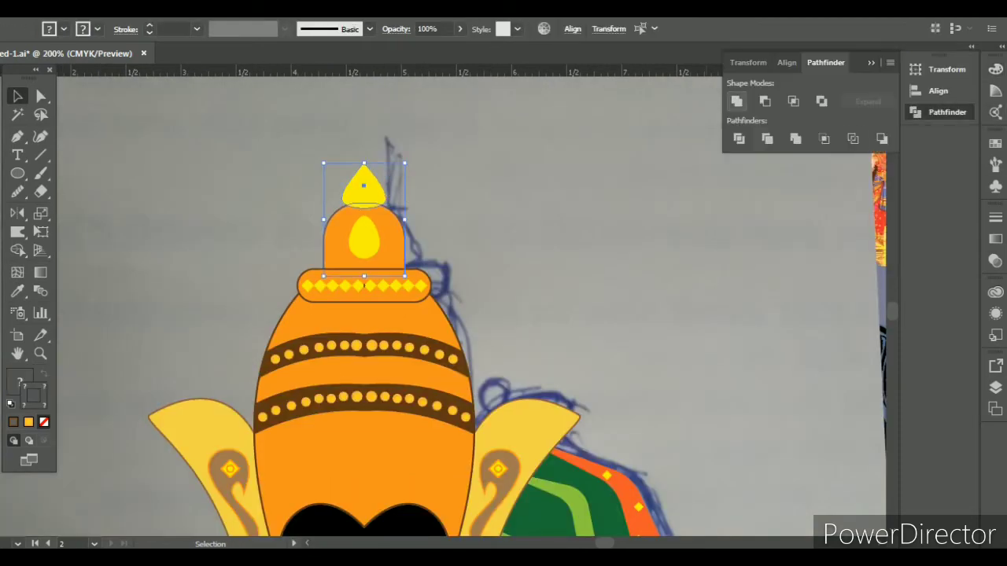
pyautogui.press('a')
pyautogui.click(736, 100)
# - Fill the united dome and tip with orange and keep the yellow egg shape in front of it
pyautogui.click(63, 29)
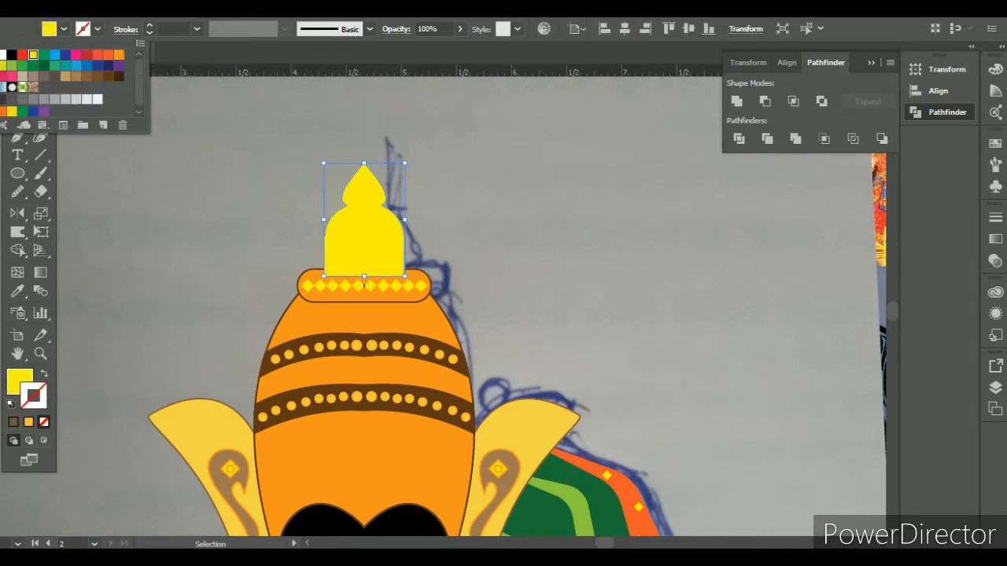
pyautogui.click(45, 50)
pyautogui.click(590, 196)
pyautogui.click(363, 229)
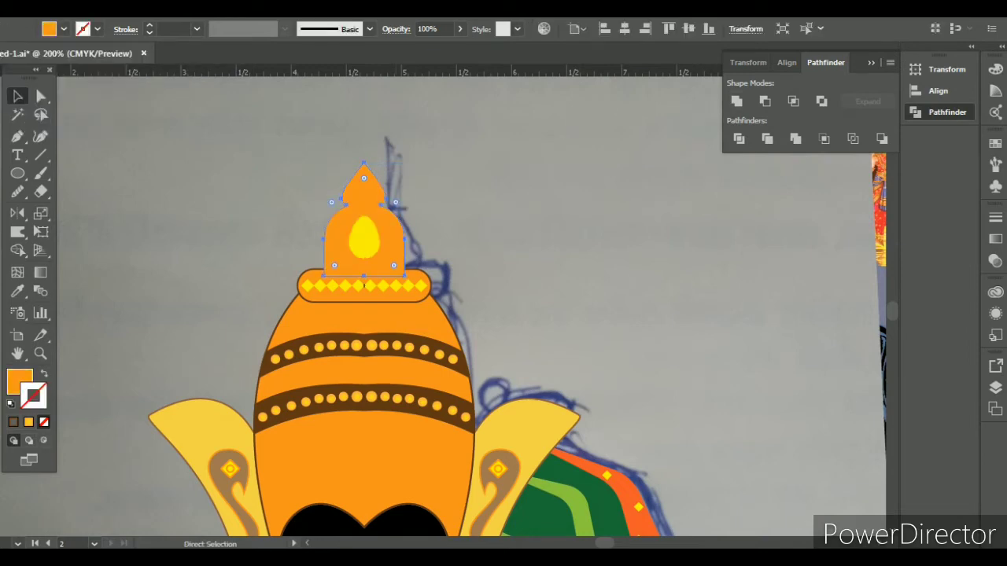
# - Outline the pointed orange dome shape with a brown stroke
pyautogui.click(590, 197)
pyautogui.press('v')
pyautogui.click(363, 228)
pyautogui.click(97, 29)
pyautogui.click(79, 79)
pyautogui.click(590, 197)
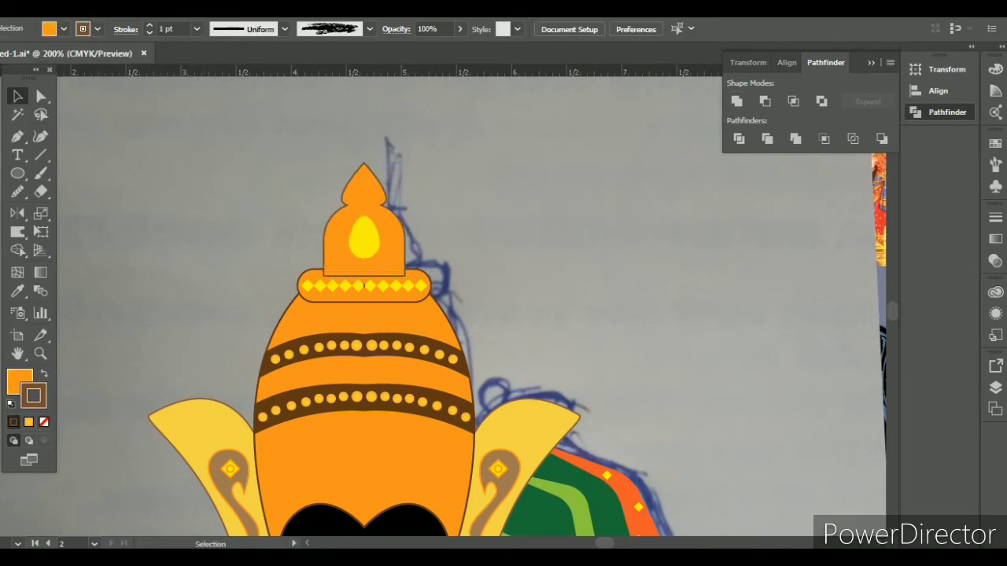
pyautogui.press('a')
pyautogui.click(364, 228)
pyautogui.hotkey('ctrl', 'shift', 'a')
pyautogui.hotkey('ctrl', '0')
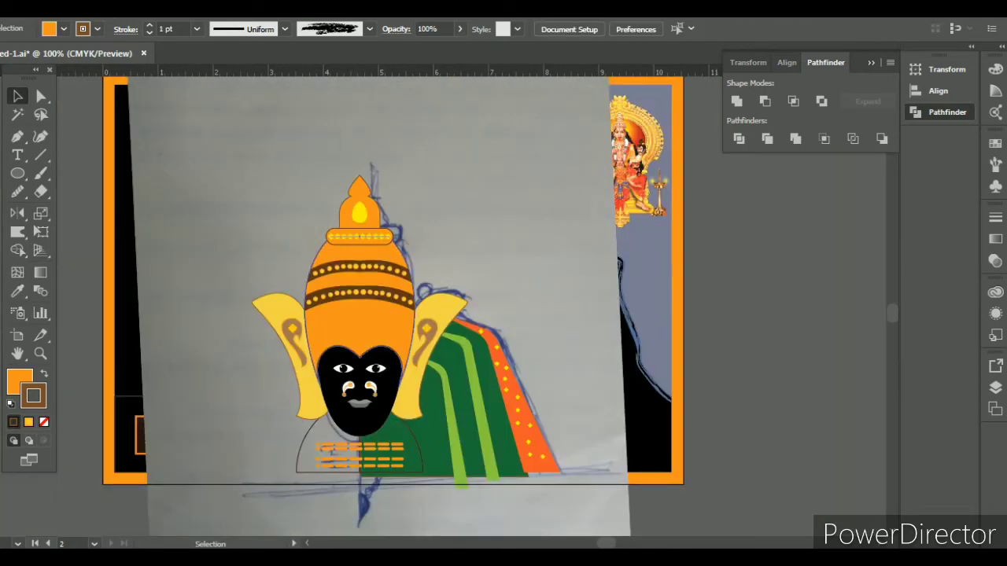
# - Draw a half outline inside the dome and tip with the Pen tool, following their contour and closing along the vertical centre line
pyautogui.scroll(5, 321, 332)
pyautogui.click(265, 278)
pyautogui.moveTo(309, 182); pyautogui.dragTo(366, 168)
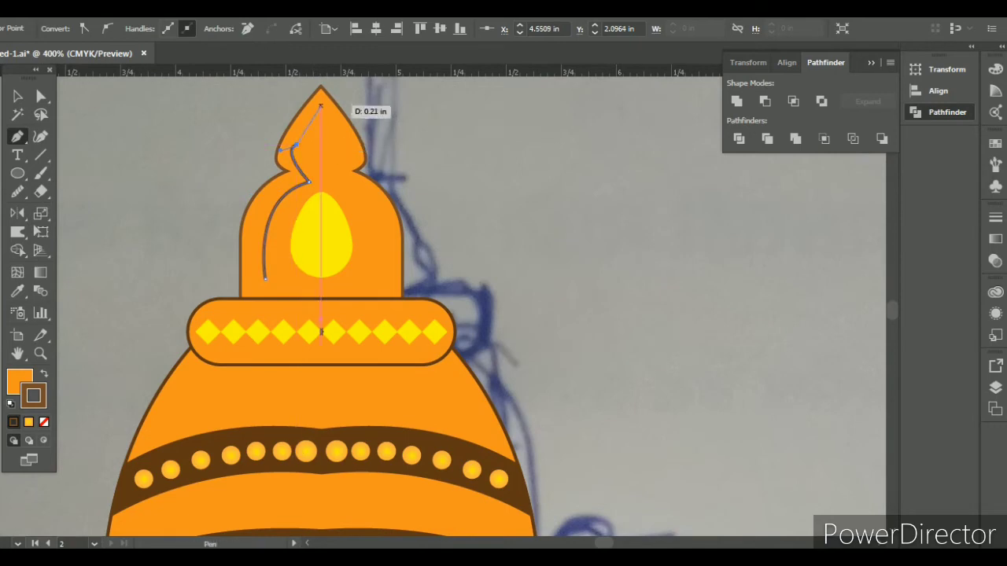
pyautogui.click(320, 287)
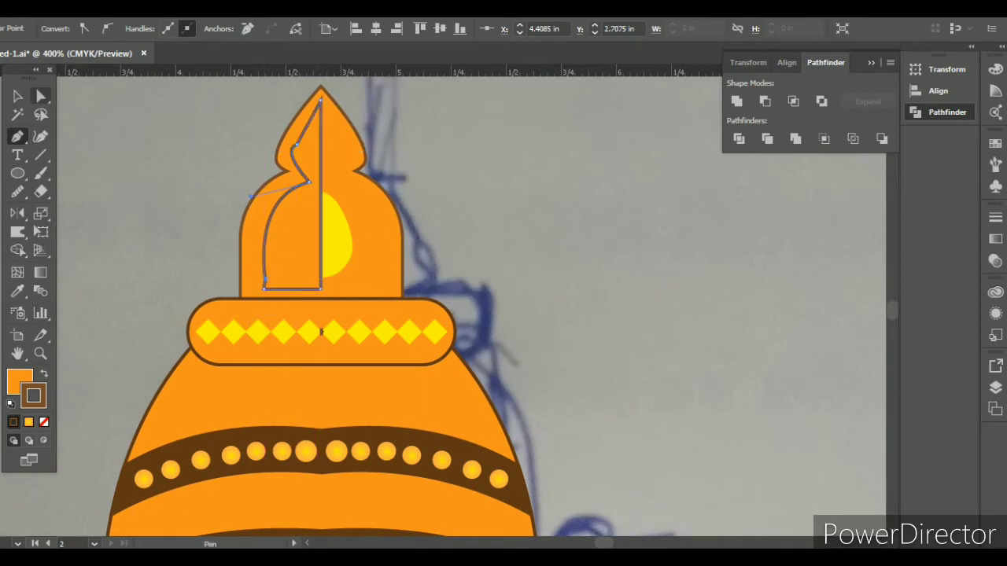
# - Round the half outline's corner points around the neck between the tip and the dome
pyautogui.press('a')
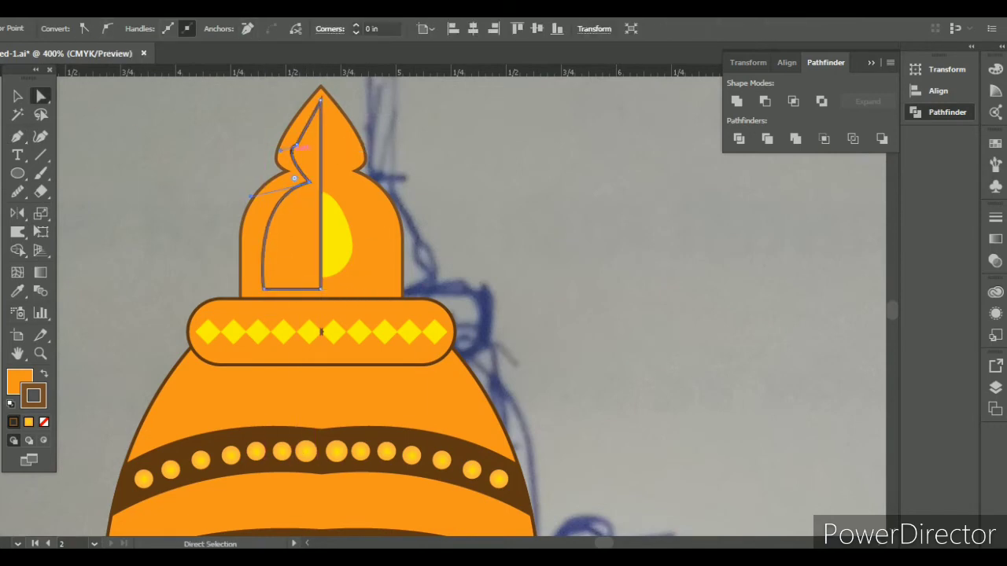
pyautogui.scroll(2, 321, 332)
pyautogui.scroll(-2, 344, 512)
pyautogui.scroll(2, 304, 204)
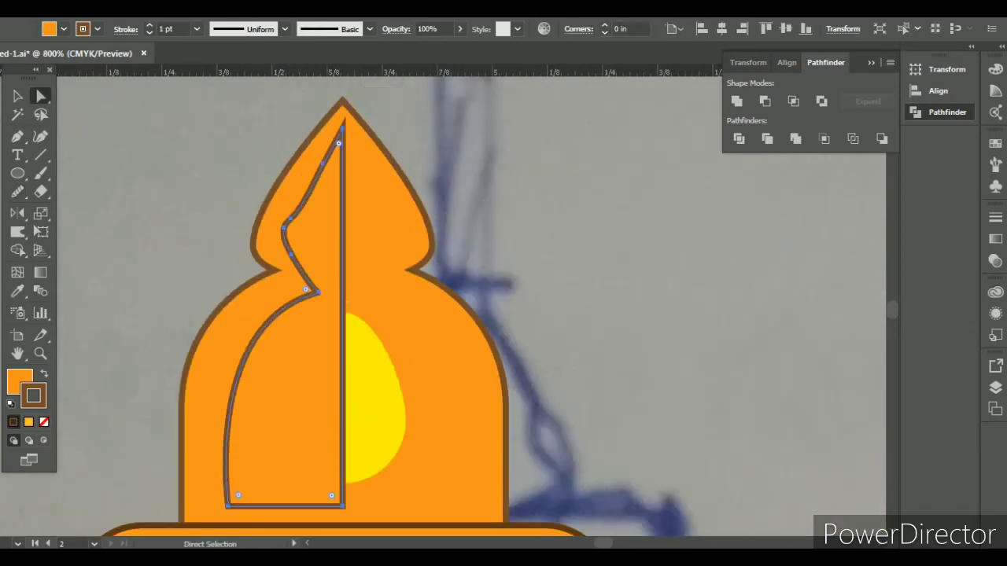
pyautogui.click(302, 200)
pyautogui.scroll(-3, 260, 188)
pyautogui.press('v')
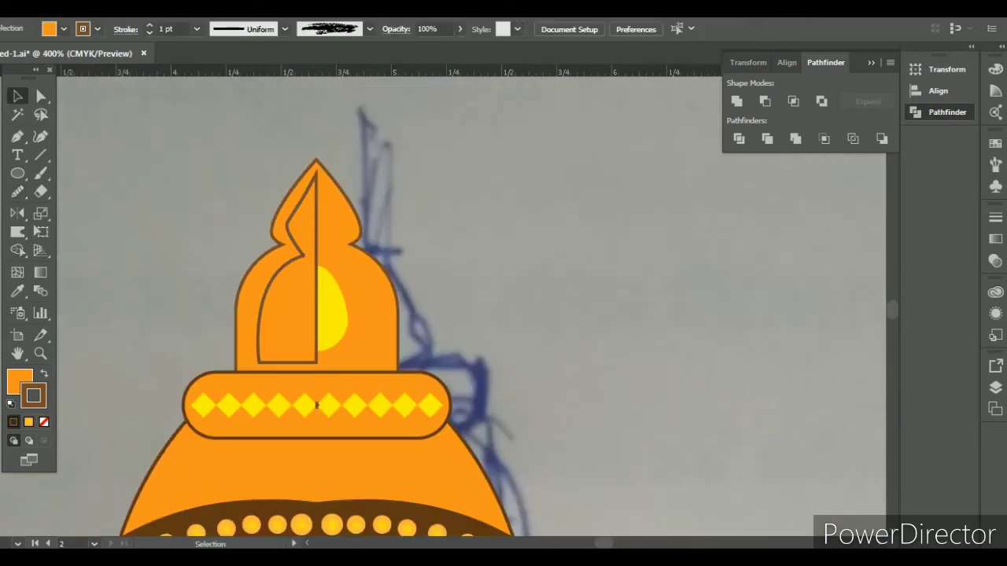
# - Remove the straight vertical edge of the inner half outline to leave an open path
pyautogui.click(17, 136)
pyautogui.click(108, 155)
pyautogui.click(292, 271)
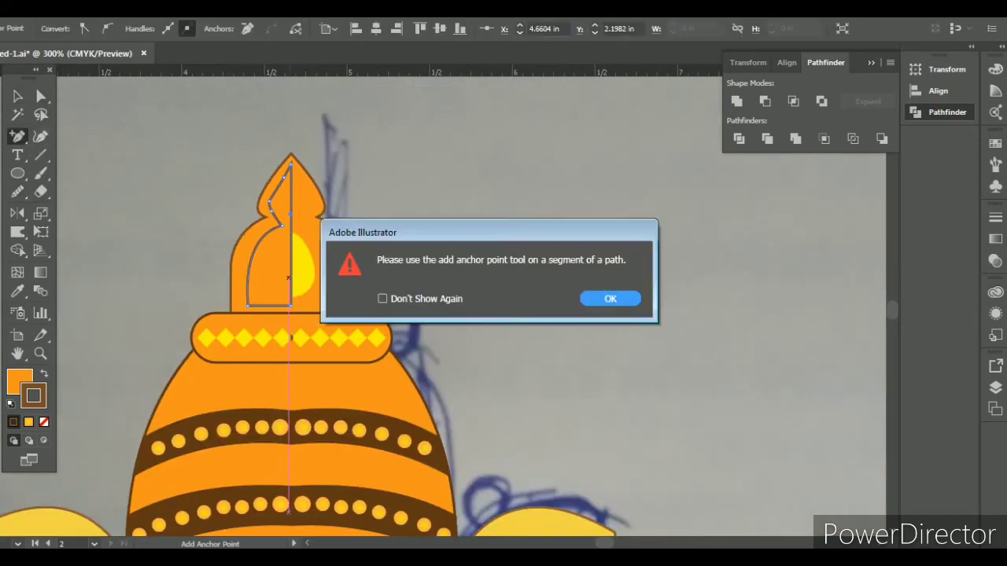
pyautogui.press('Return')
pyautogui.press('a')
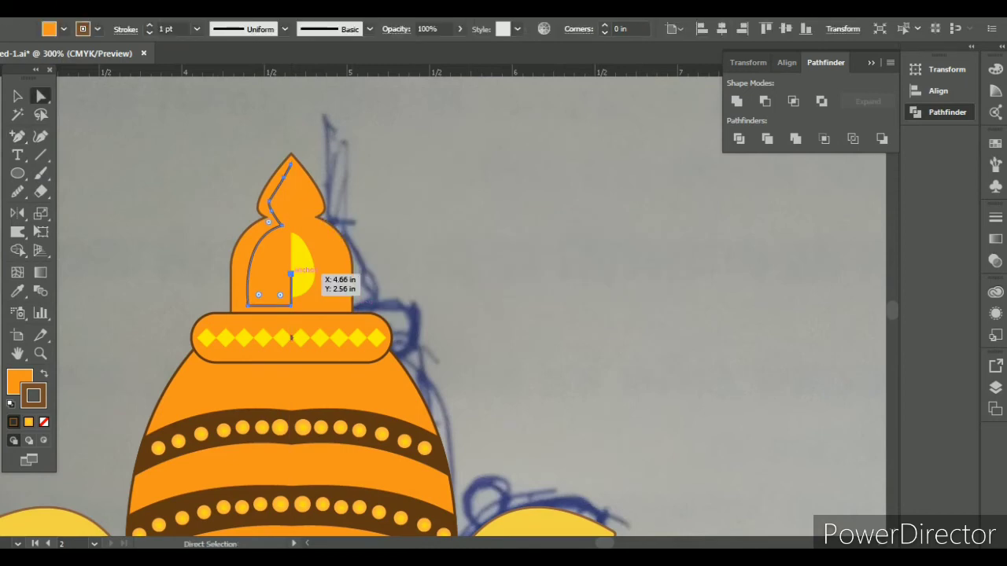
pyautogui.rightClick(311, 232)
pyautogui.click(359, 398)
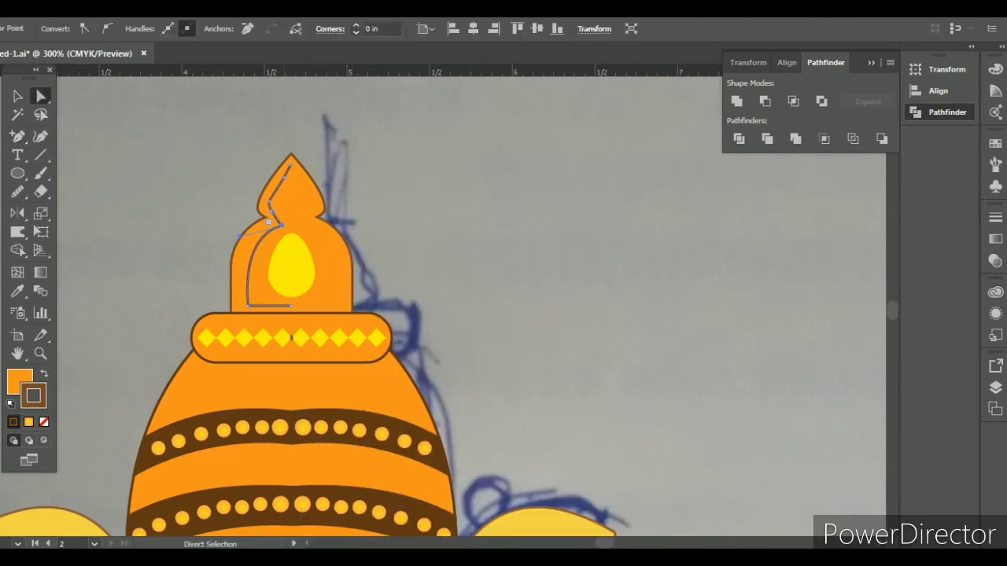
# - Smooth the tip and neck of the open half outline into flowing curves
pyautogui.hotkey('ctrl', '=')
pyautogui.hotkey('ctrl', '=')
pyautogui.hotkey('ctrl', '=')
pyautogui.hotkey('ctrl', '=')
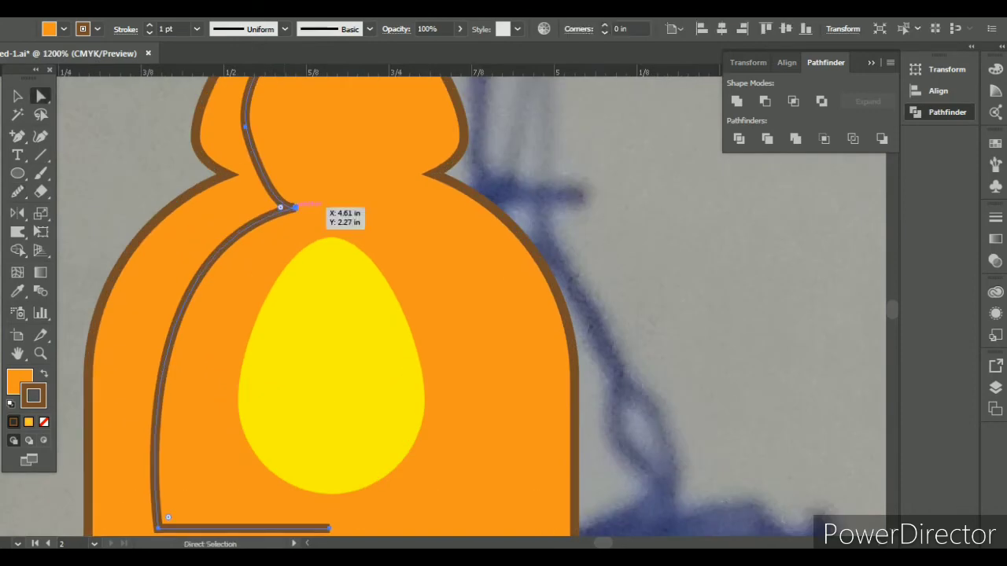
pyautogui.hotkey('ctrl', '-')
pyautogui.hotkey('ctrl', '-')
pyautogui.hotkey('ctrl', '-')
pyautogui.press('v')
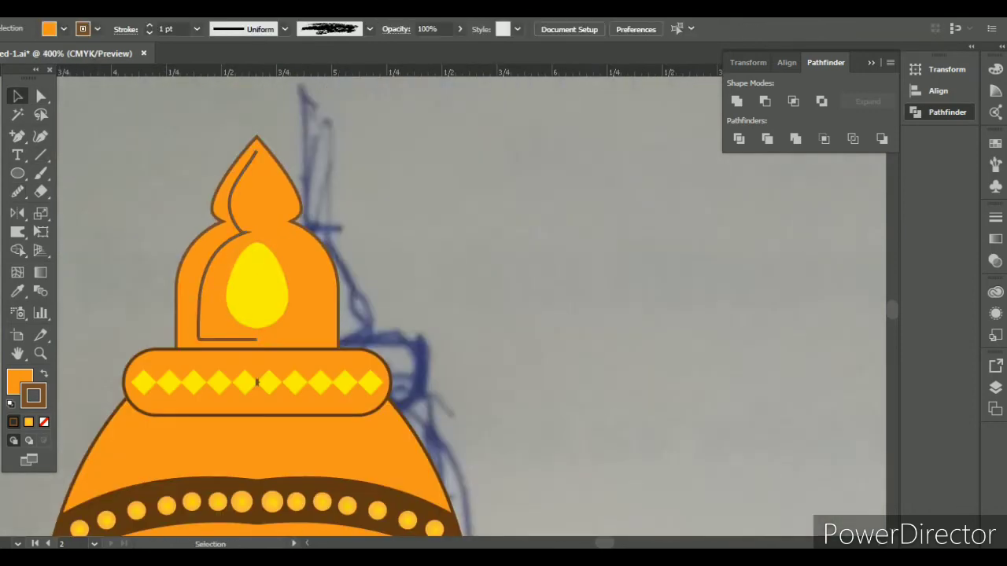
# - Reflect a copy of the half outline across the dome's vertical centre axis to complete the inner contour
pyautogui.press('o')
pyautogui.press('Return')
pyautogui.click(678, 468)
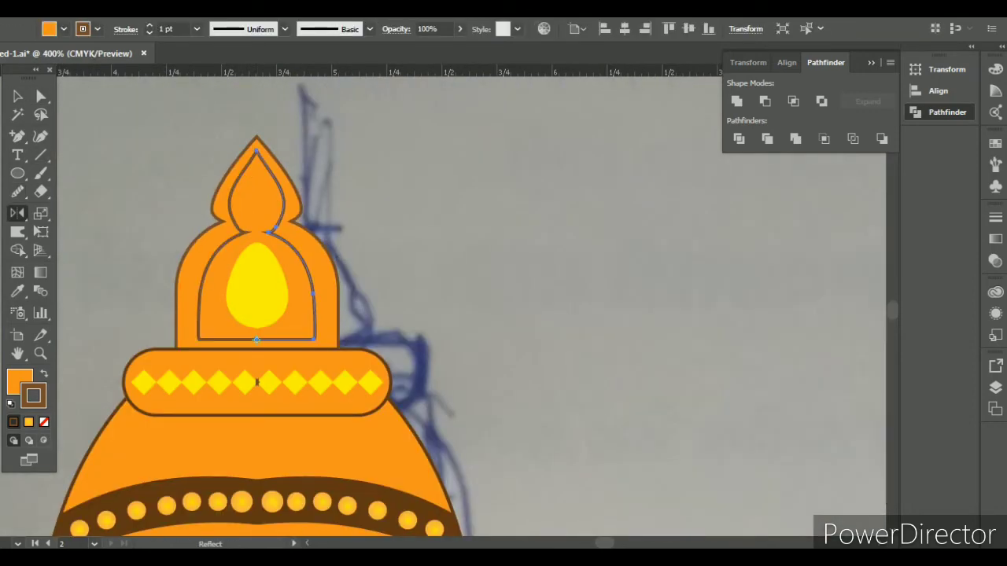
pyautogui.press('v')
pyautogui.hotkey('ctrl', '-')
pyautogui.hotkey('ctrl', '-')
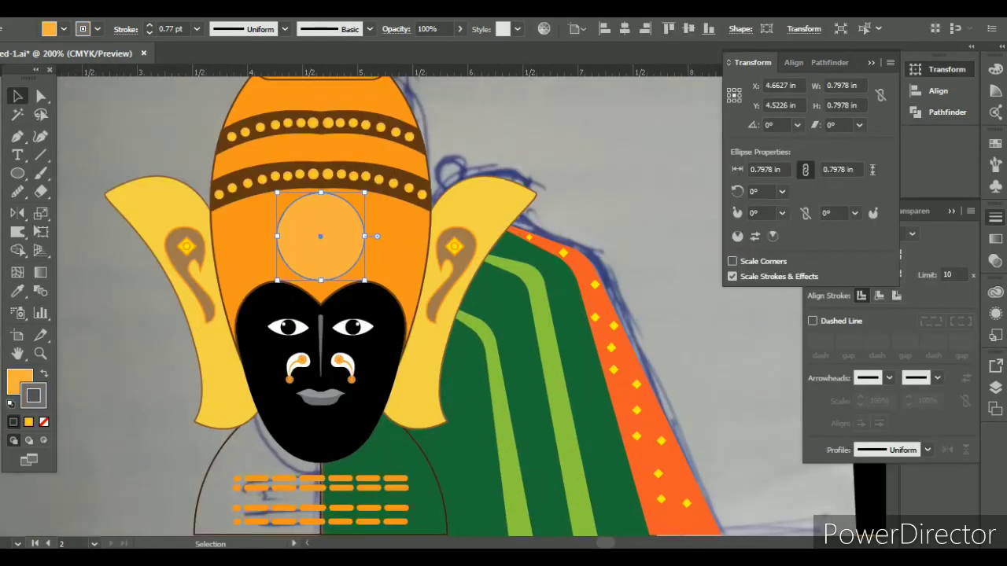
# - Fill the circle above the face with red and scale it down slightly around its centre
pyautogui.click(63, 29)
pyautogui.click(45, 49)
pyautogui.press('Escape')
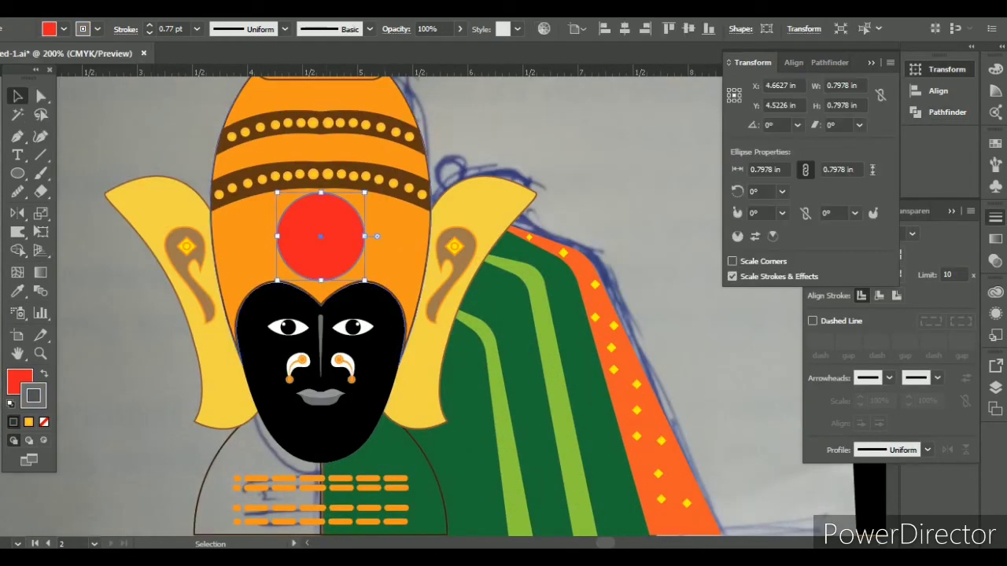
pyautogui.moveTo(365, 193); pyautogui.dragTo(358, 198)
pyautogui.click(947, 69)
# - Give the red circle a rough-edged red brush stroke of 0.25 pt and reduce the circle slightly
pyautogui.click(995, 164)
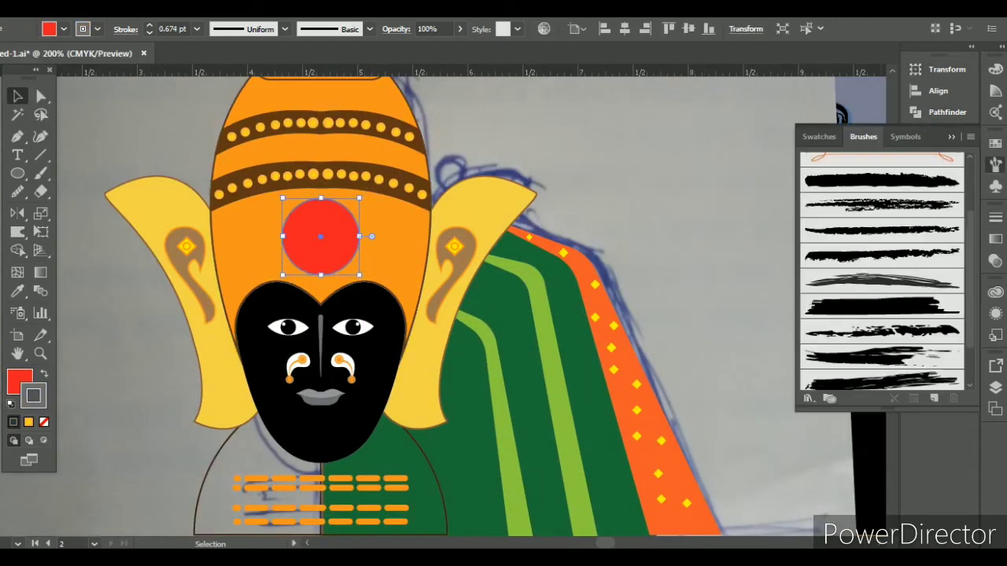
pyautogui.click(881, 180)
pyautogui.click(172, 29)
pyautogui.click(96, 29)
pyautogui.click(45, 49)
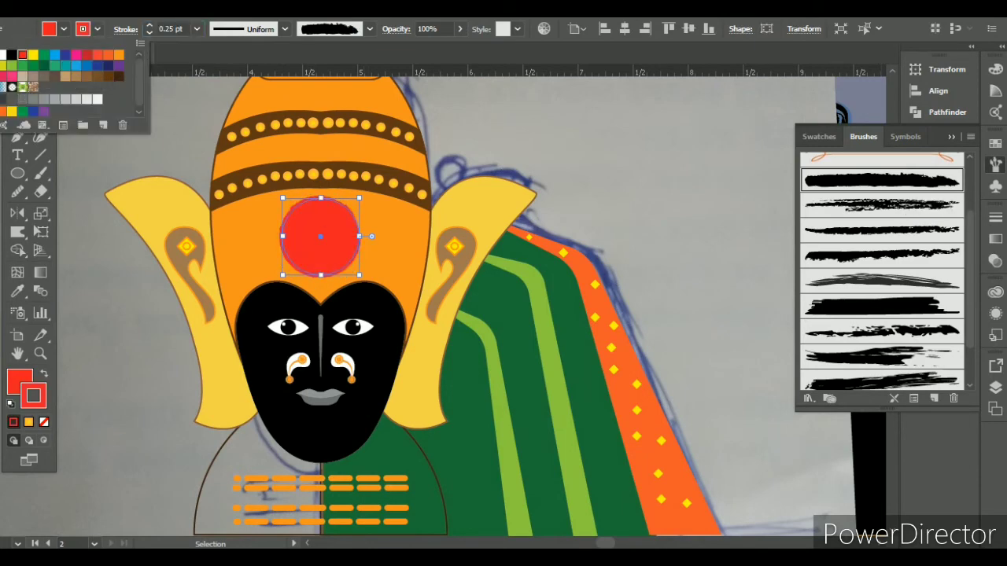
pyautogui.keyDown('shift'); pyautogui.click(321, 236); pyautogui.keyUp('shift')
pyautogui.keyDown('shift'); pyautogui.click(321, 236); pyautogui.keyUp('shift')
pyautogui.click(551, 378)
pyautogui.hotkey('ctrl', '1')
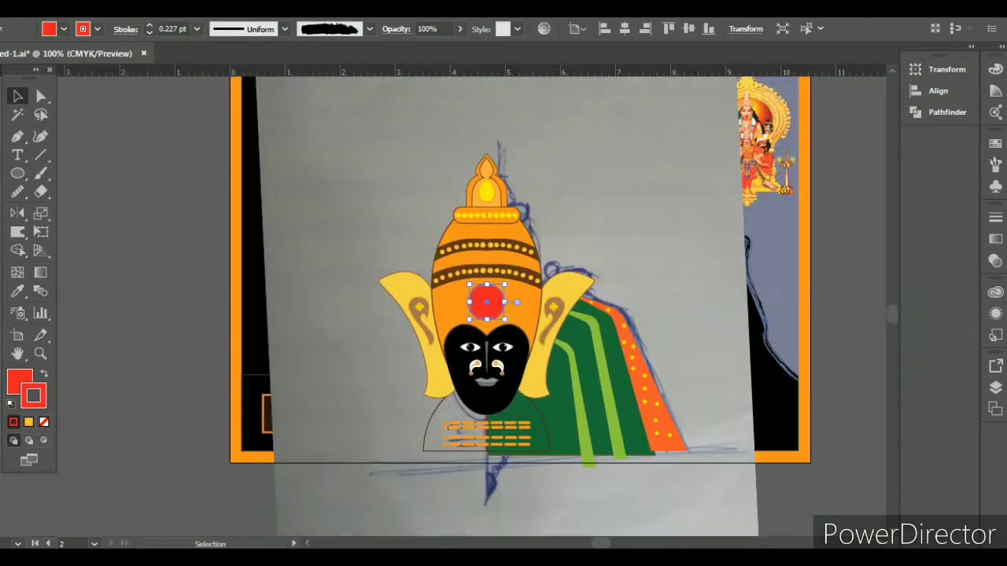
# - Reflect a copy of the green body half with its stripes and orange border across the figure's vertical centre axis
pyautogui.press('o')
pyautogui.hotkey('ctrl', '=')
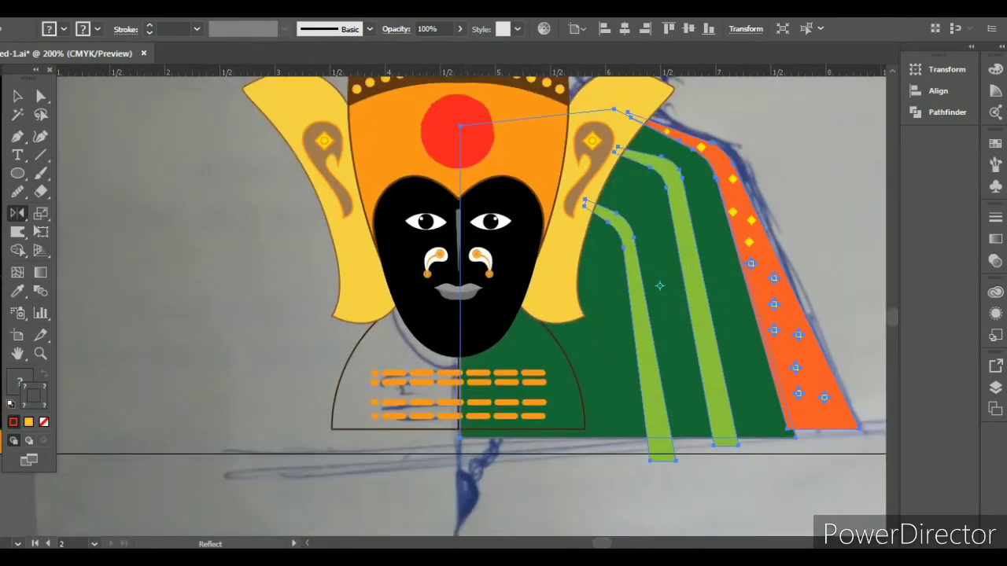
pyautogui.keyDown('alt'); pyautogui.click(460, 438); pyautogui.keyUp('alt')
pyautogui.click(663, 467)
pyautogui.hotkey('ctrl', '1')
pyautogui.press('v')
pyautogui.hotkey('ctrl', 'shift', 'a')
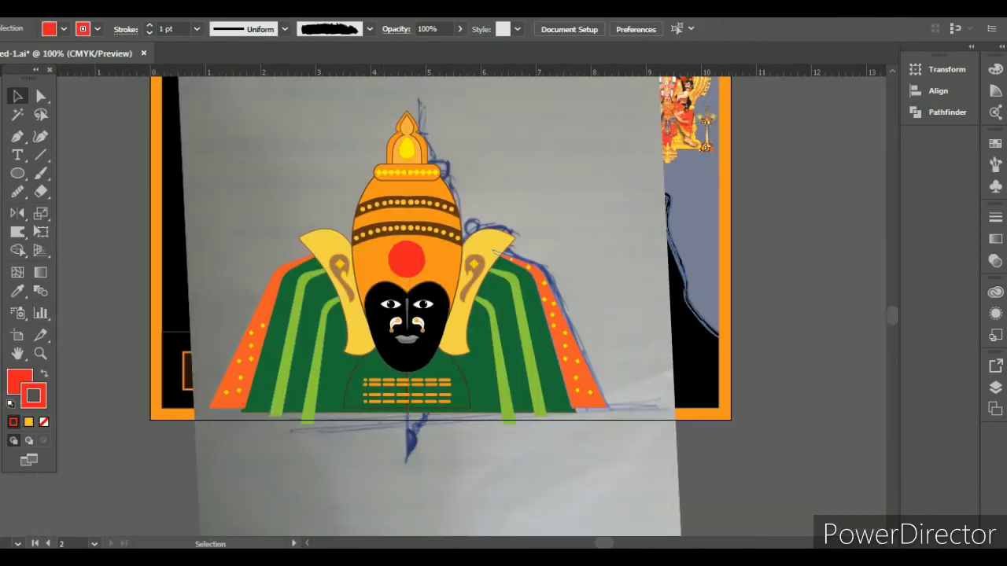
# - Stretch the unfilled chest arch below the face down to the artboard's lower edge
pyautogui.click(469, 402)
pyautogui.hotkey('ctrl', '=')
pyautogui.click(947, 112)
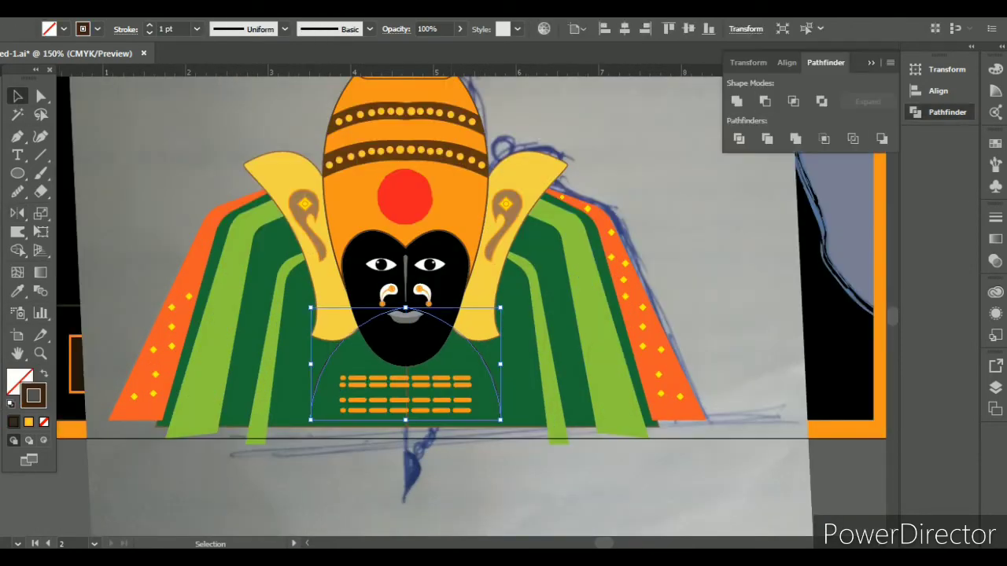
pyautogui.moveTo(405, 412); pyautogui.dragTo(408, 438)
pyautogui.hotkey('ctrl', 'shift', 'a')
# - Fill the chest arch with dark green C=90 M=30 Y=95 K=61 and remove its stroke
pyautogui.click(495, 409)
pyautogui.click(63, 30)
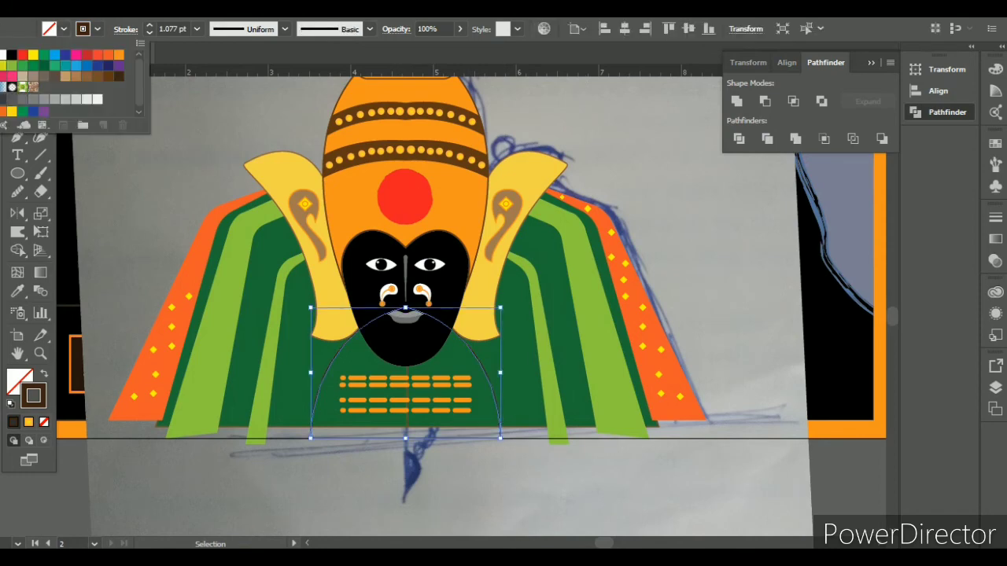
pyautogui.click(44, 65)
pyautogui.doubleClick(44, 65)
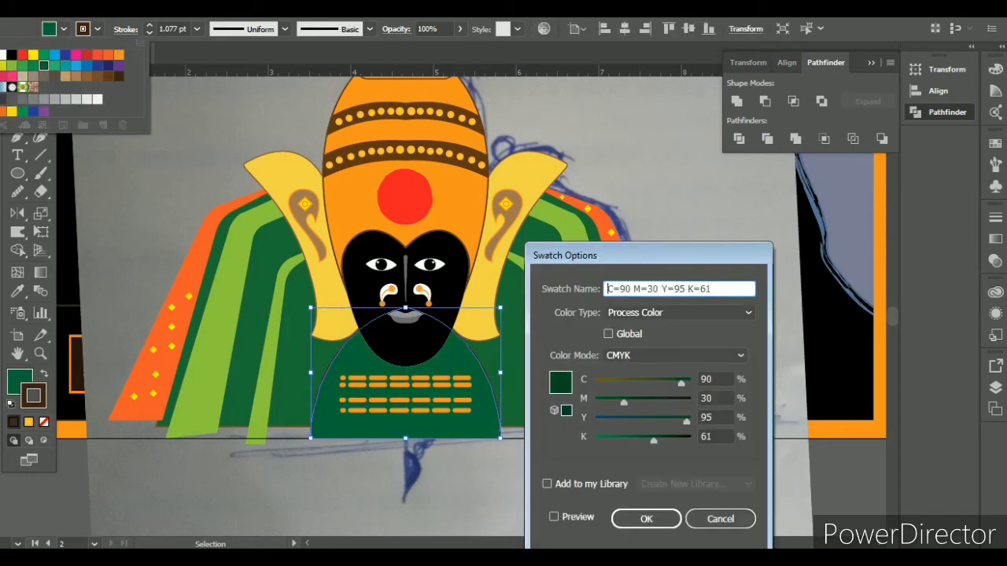
pyautogui.press('Return')
pyautogui.press('Escape')
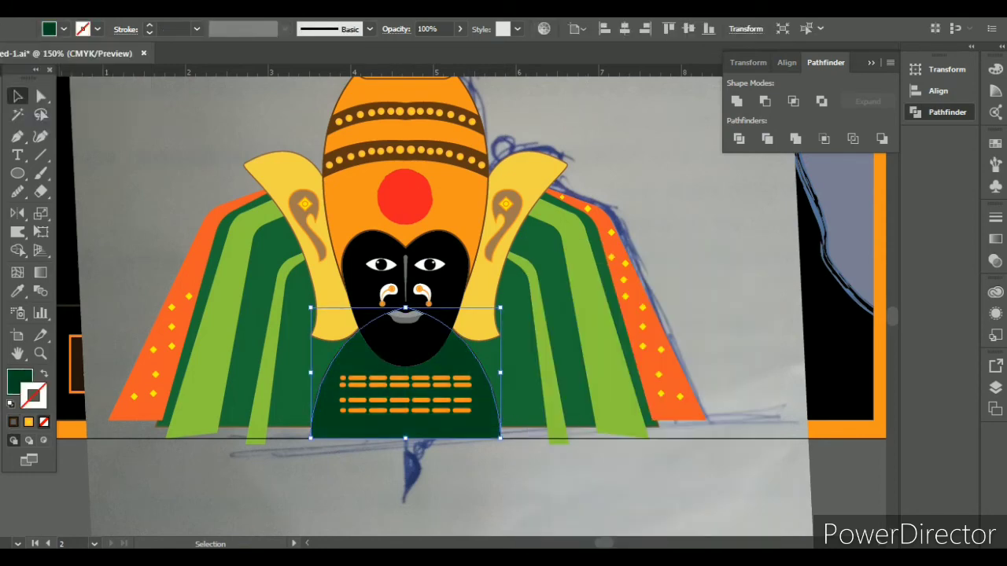
# - Draw a wide rectangle over the lower ends of the body shapes and select it together with them
pyautogui.hotkey('ctrl', 'shift', 'a')
pyautogui.scroll(-2, 501, 215)
pyautogui.hotkey('ctrl', '-')
pyautogui.moveTo(243, 416); pyautogui.dragTo(897, 505)
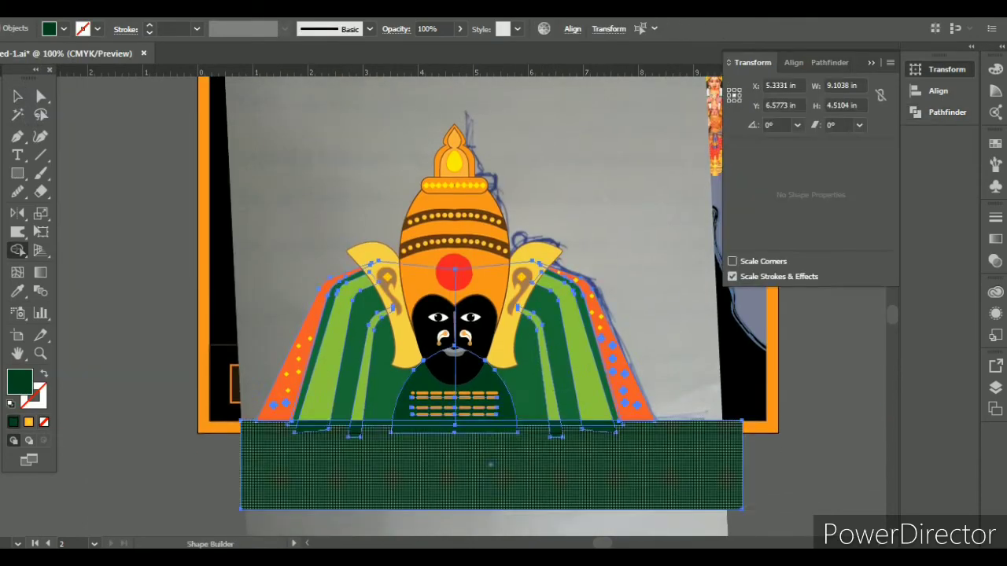
# - Trim the rectangle and the overhanging ends of the body shapes with Shape Builder to form one straight base line
pyautogui.hotkey('ctrl', '+')
pyautogui.hotkey('ctrl', '+')
pyautogui.hotkey('shift', 'm')
pyautogui.moveTo(228, 398)
pyautogui.mouseDown()
pyautogui.moveTo(347, 399)
pyautogui.moveTo(425, 428)
pyautogui.moveTo(865, 398)
pyautogui.mouseUp()
pyautogui.hotkey('ctrl', '-')
pyautogui.moveTo(550, 428); pyautogui.dragTo(578, 402)
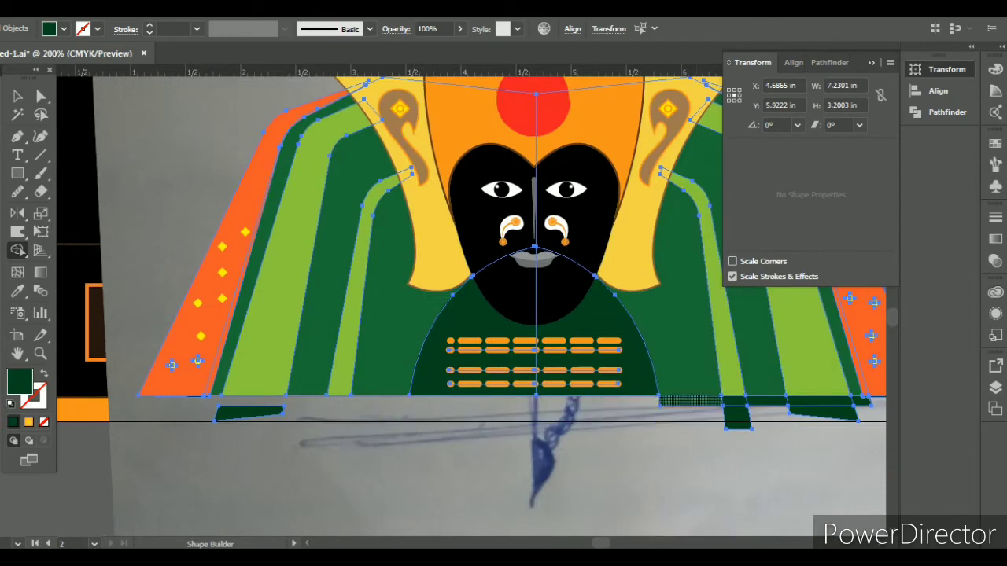
pyautogui.moveTo(735, 413); pyautogui.dragTo(818, 401)
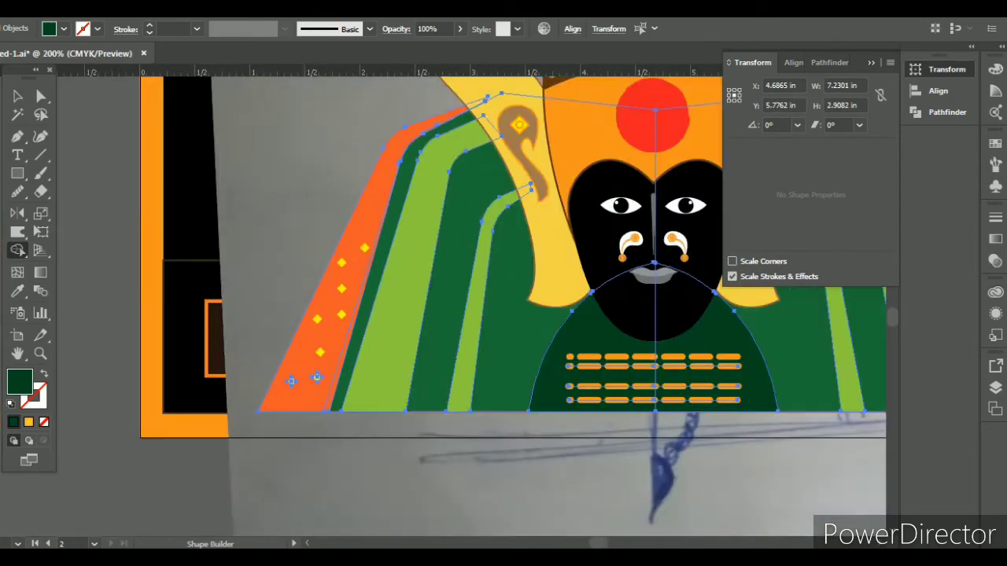
pyautogui.press('v')
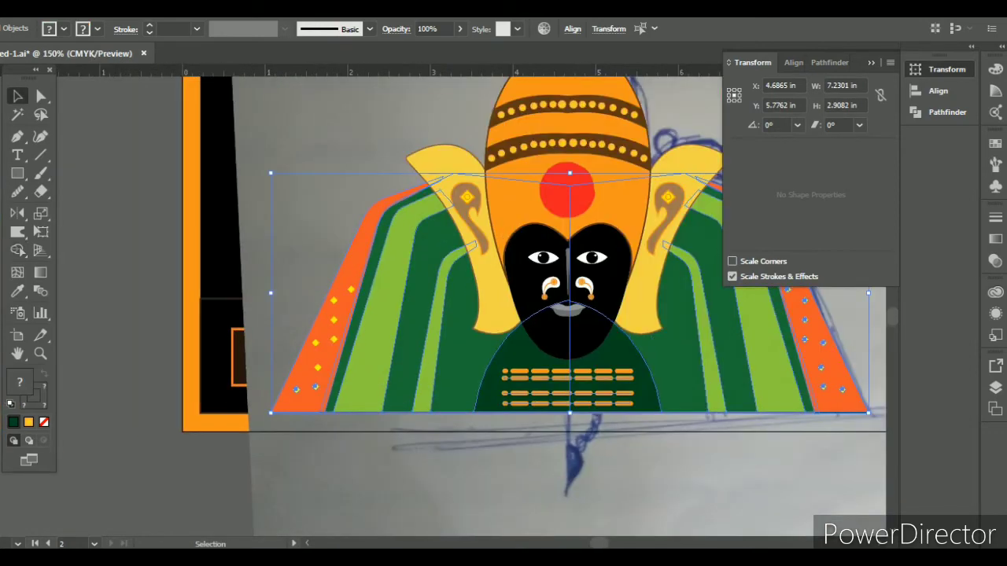
pyautogui.hotkey('ctrl', 'shift', 'a')
# - Draw a curved open path along the lower inner edge of the right ear and make it stroke only
pyautogui.hotkey('ctrl', '-')
pyautogui.hotkey('ctrl', '+')
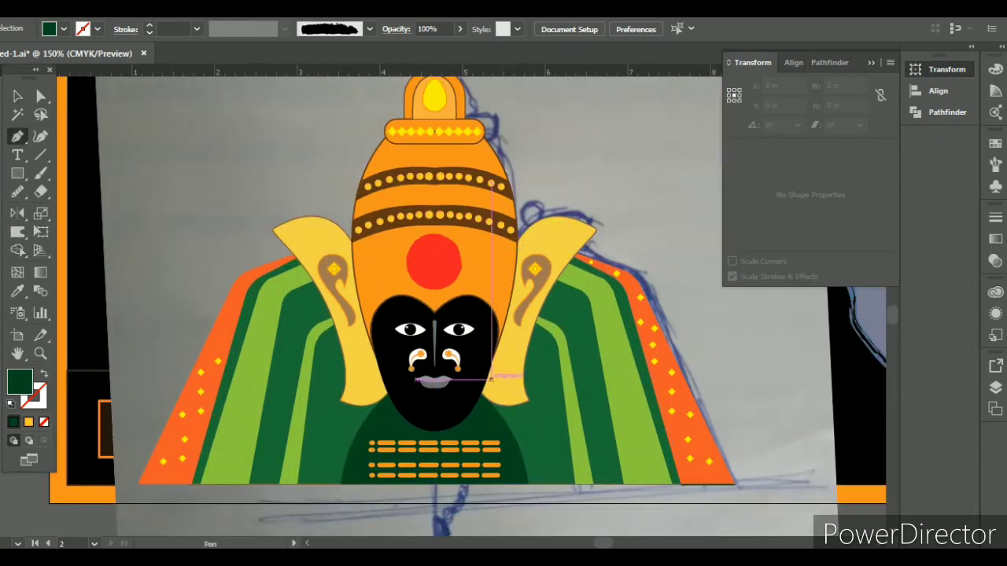
pyautogui.moveTo(503, 337); pyautogui.dragTo(505, 398)
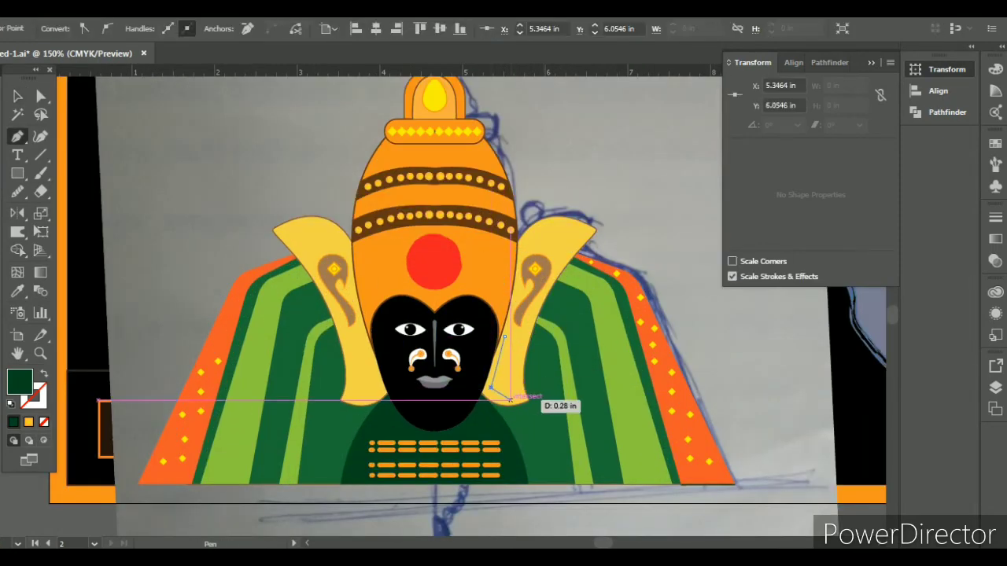
pyautogui.click(517, 400)
pyautogui.click(504, 336)
pyautogui.hotkey('shift', 'x')
pyautogui.press('v')
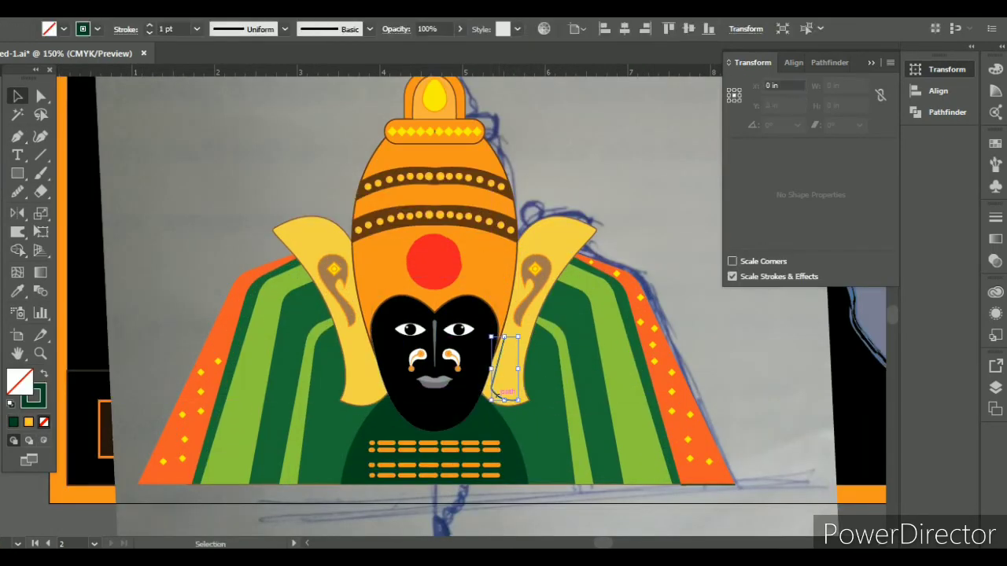
# - Give the ear path a 5 pt stroke with a tapered width profile in light brown
pyautogui.hotkey('ctrl', '+')
pyautogui.click(149, 24)
pyautogui.click(148, 24)
pyautogui.click(148, 24)
pyautogui.click(149, 24)
pyautogui.click(97, 29)
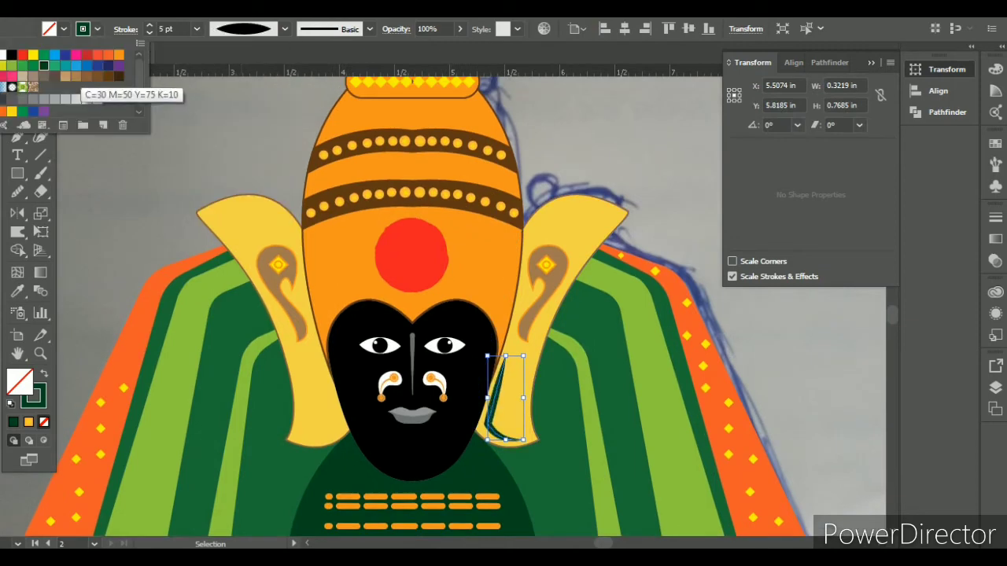
pyautogui.click(66, 76)
pyautogui.press('Escape')
pyautogui.hotkey('ctrl', 'shift', 'a')
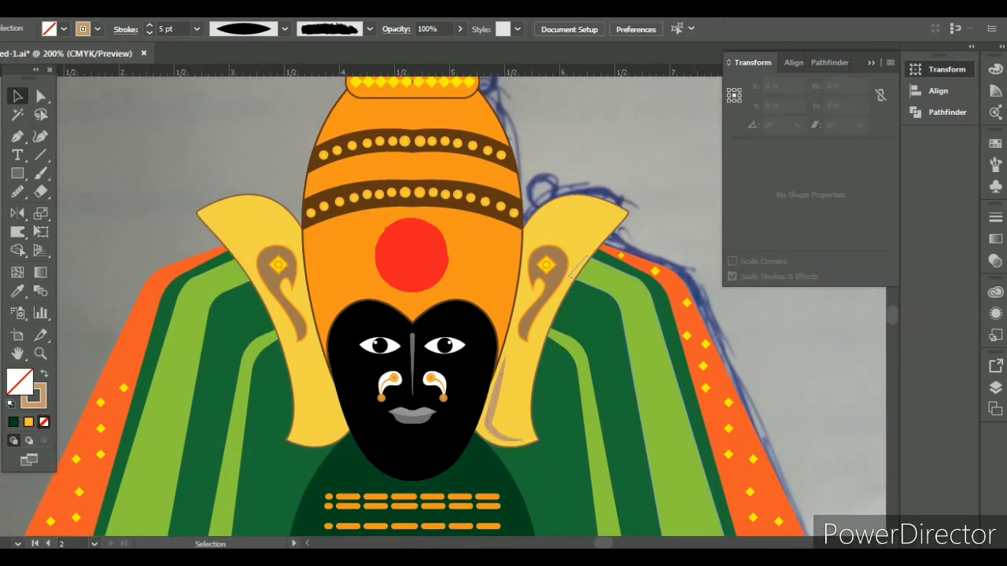
# - Recolour the ear shading stroke with a darker brown and lower its opacity to 60%
pyautogui.click(488, 418)
pyautogui.click(97, 29)
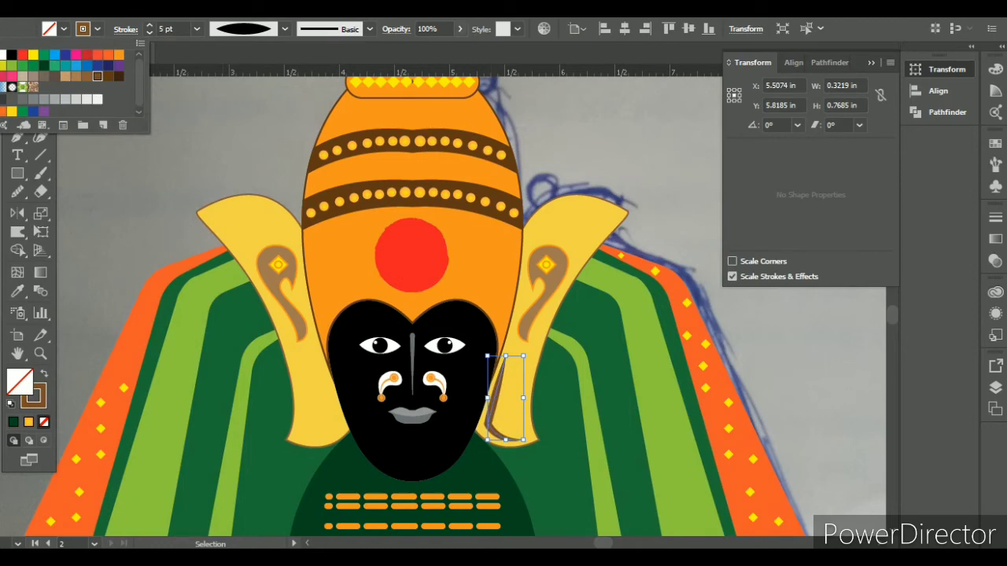
pyautogui.click(460, 29)
pyautogui.moveTo(464, 47); pyautogui.dragTo(431, 47)
pyautogui.press('o')
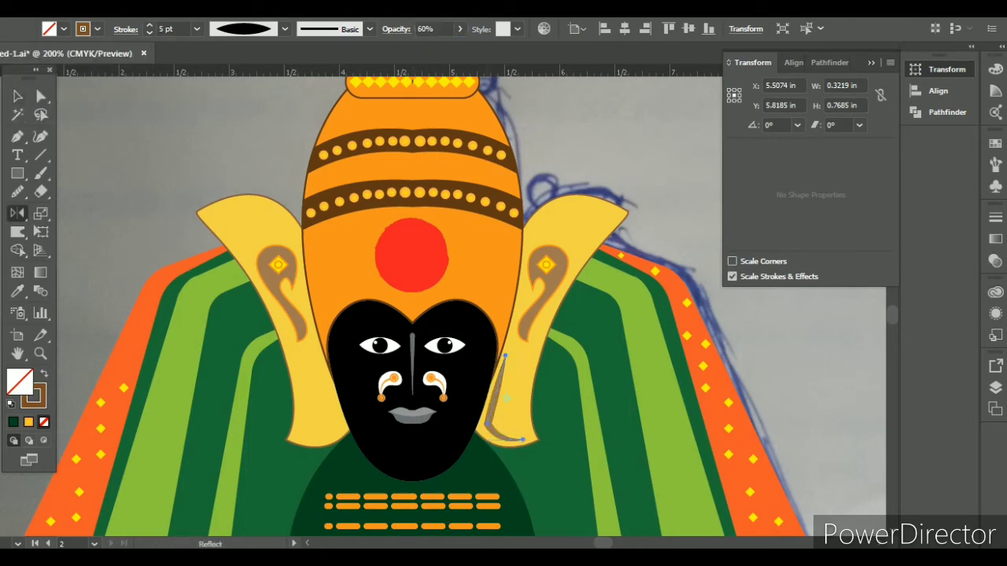
# - Reflect a copy of the right ear's lower shading stroke vertically about the face's centre onto the left ear
pyautogui.keyDown('alt'); pyautogui.click(411, 394); pyautogui.keyUp('alt')
pyautogui.click(739, 491)
pyautogui.press('v')
pyautogui.hotkey('ctrl', 'shift', 'a')
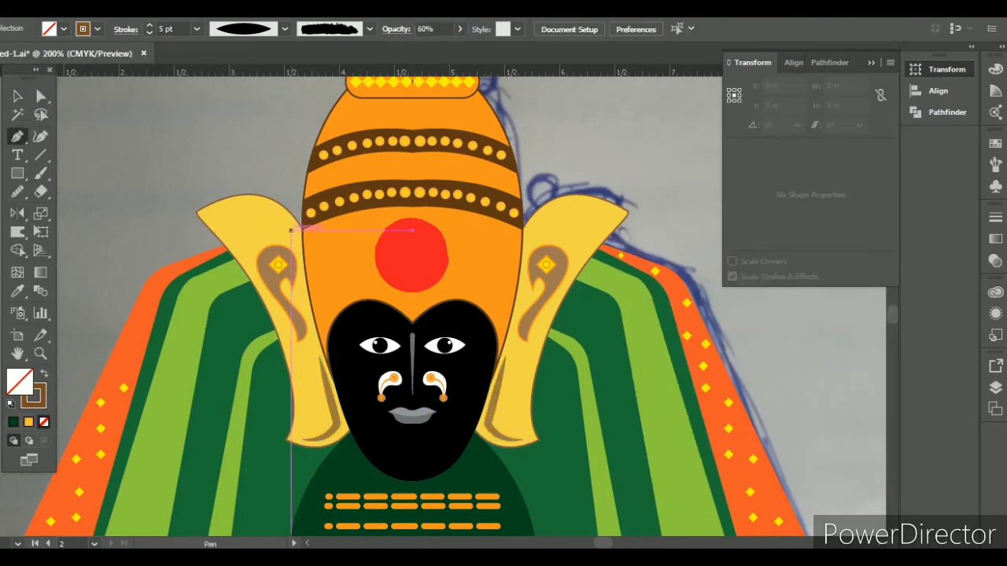
# - Draw a curved path along the left ear's upper edge with a one-sided tapered 7 pt stroke and shift it slightly into place
pyautogui.click(291, 230)
pyautogui.moveTo(209, 214); pyautogui.dragTo(155, 231)
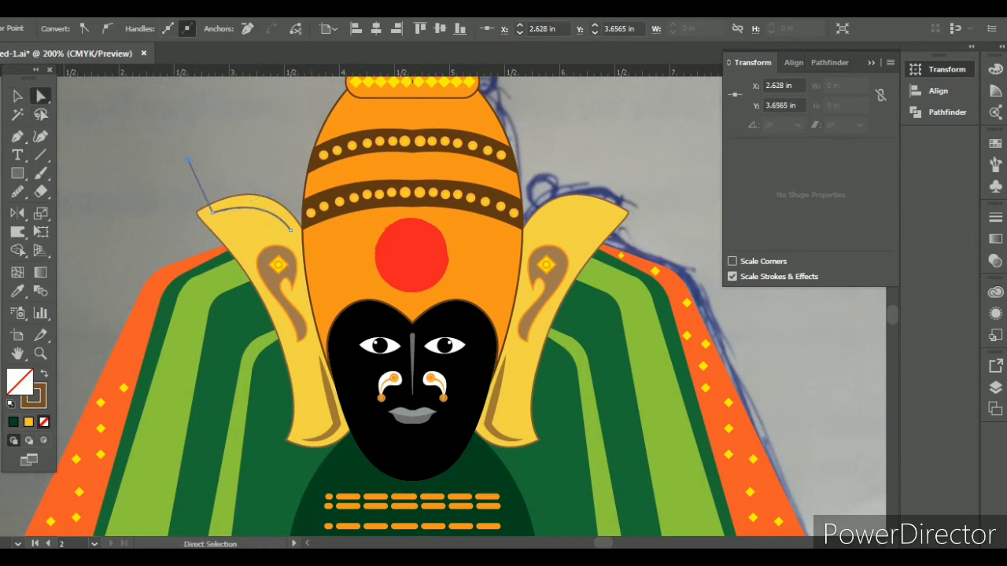
pyautogui.press('v')
pyautogui.click(284, 29)
pyautogui.click(232, 192)
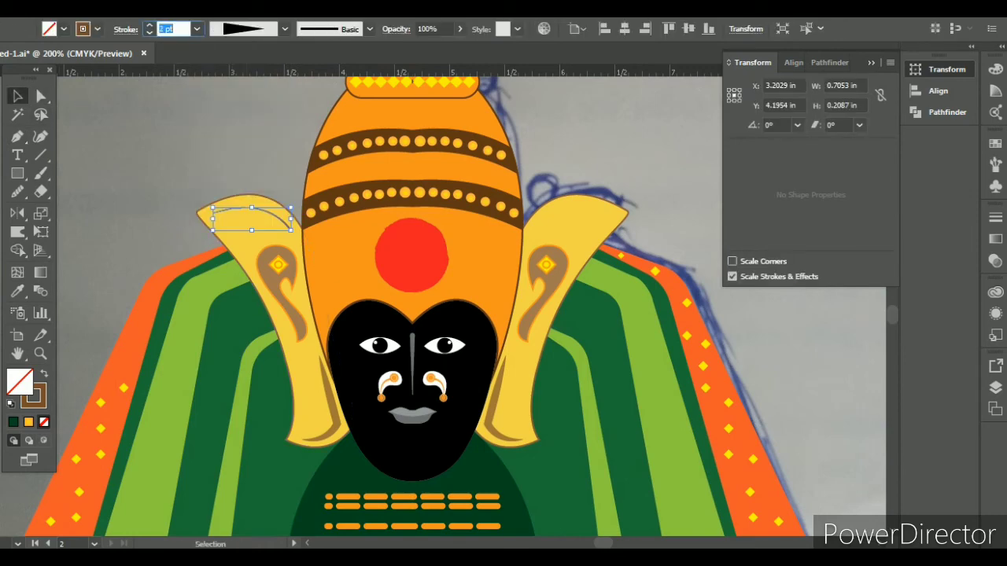
pyautogui.moveTo(271, 218); pyautogui.dragTo(263, 216)
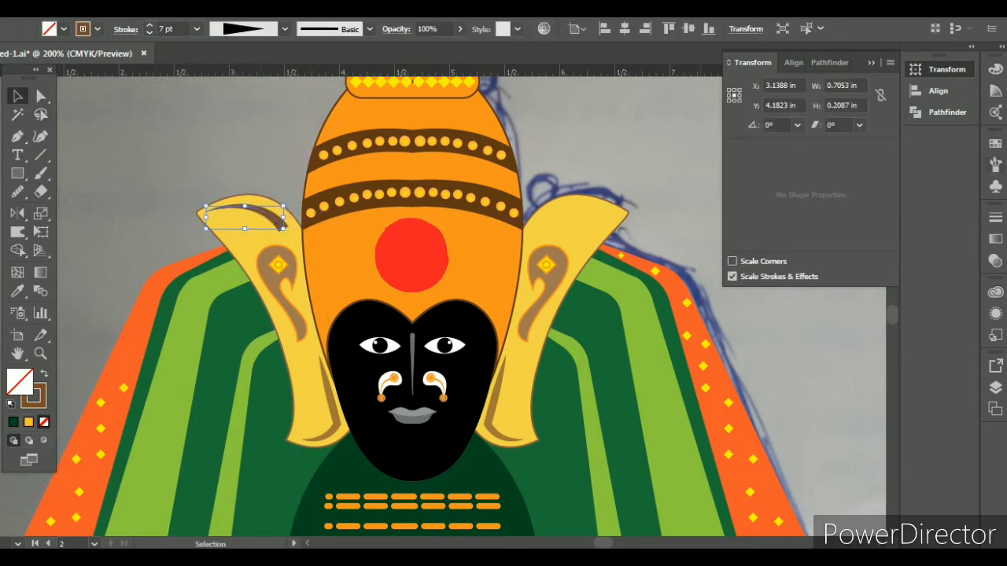
# - Give the left ear's upper shading stroke a round cap and 57% opacity
pyautogui.click(995, 218)
pyautogui.click(878, 254)
pyautogui.write('57')
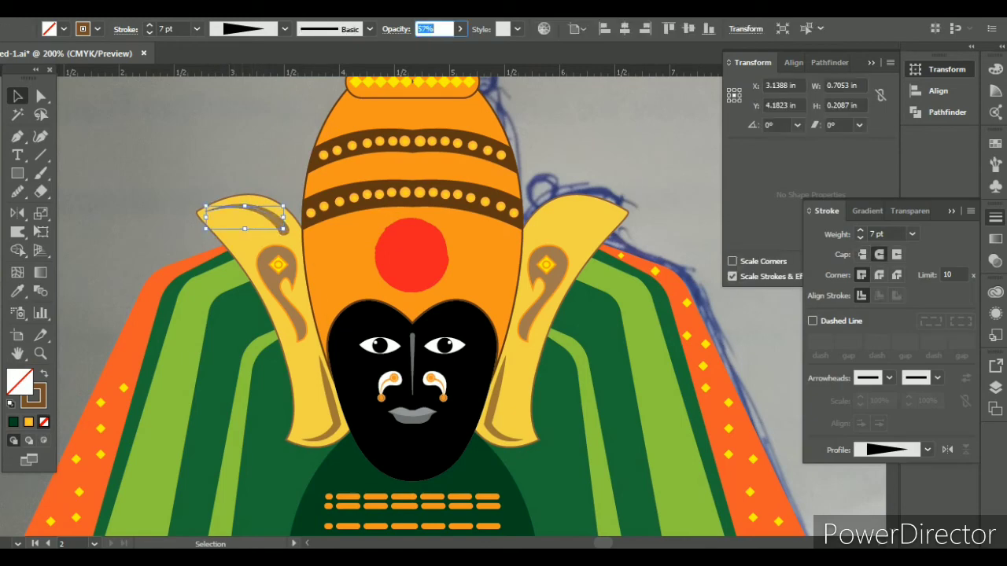
# - Reflect a copy of the upper shading stroke vertically about the crown's centre onto the right ear
pyautogui.write('o')
pyautogui.keyDown('alt'); pyautogui.click(412, 221); pyautogui.keyUp('alt')
pyautogui.click(668, 467)
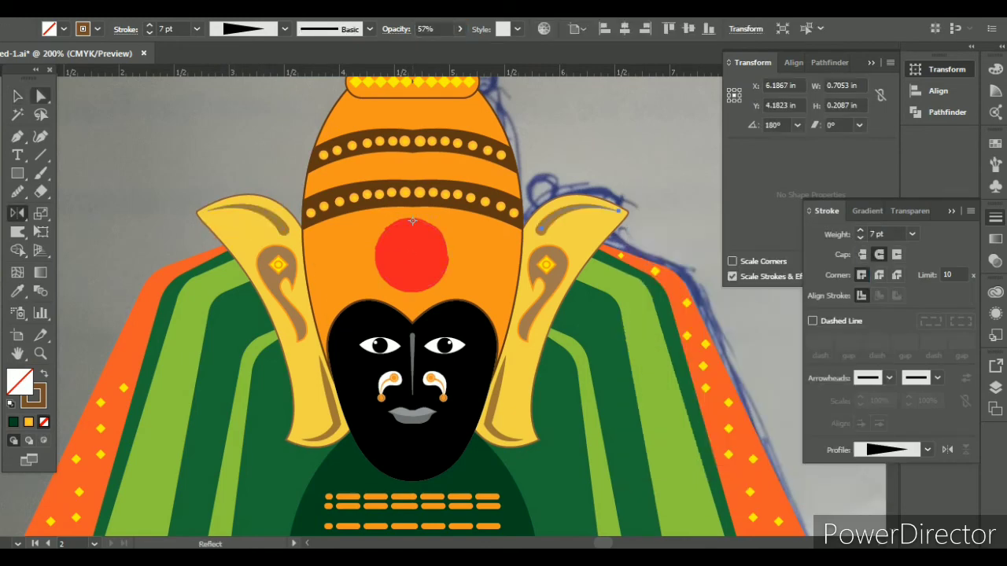
pyautogui.press('v')
pyautogui.hotkey('ctrl', 'shift', 'a')
# - Delete the scanned pencil sketch behind the deity artwork
pyautogui.hotkey('ctrl', '1')
pyautogui.hotkey('ctrl', '-')
pyautogui.scroll(1, 493, 488)
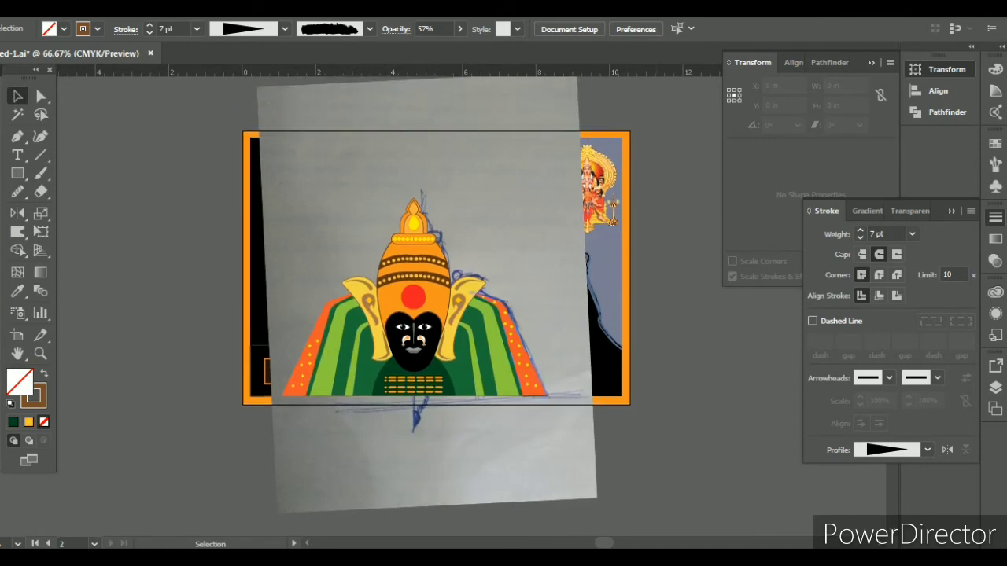
pyautogui.click(493, 487)
pyautogui.scroll(1, 493, 488)
pyautogui.press('Delete')
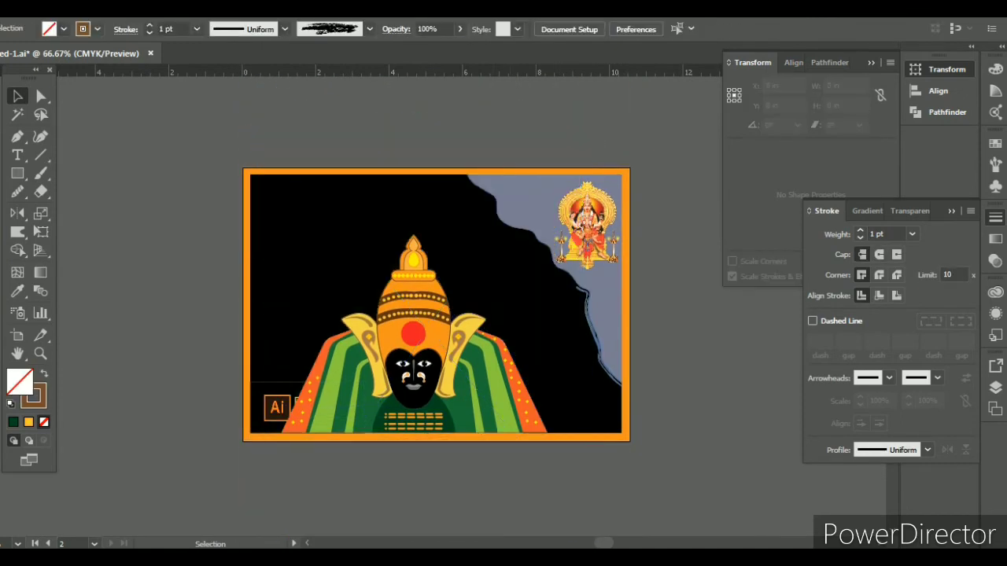
# - Move the deity artwork together with the Ai logo off the artboard onto the empty canvas below it
pyautogui.hotkey('ctrl', 'a')
pyautogui.hotkey('ctrl', 'shift', 'a')
pyautogui.hotkey('ctrl', '-')
pyautogui.moveTo(409, 315); pyautogui.dragTo(511, 442)
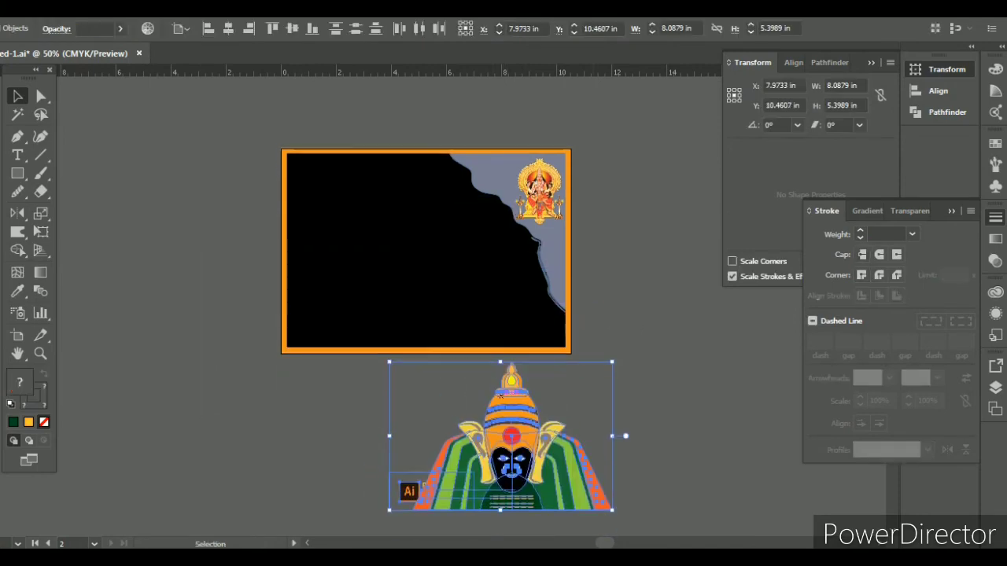
pyautogui.moveTo(404, 480); pyautogui.dragTo(273, 385)
pyautogui.hotkey('ctrl', 'shift', 'a')
pyautogui.hotkey('ctrl', '1')
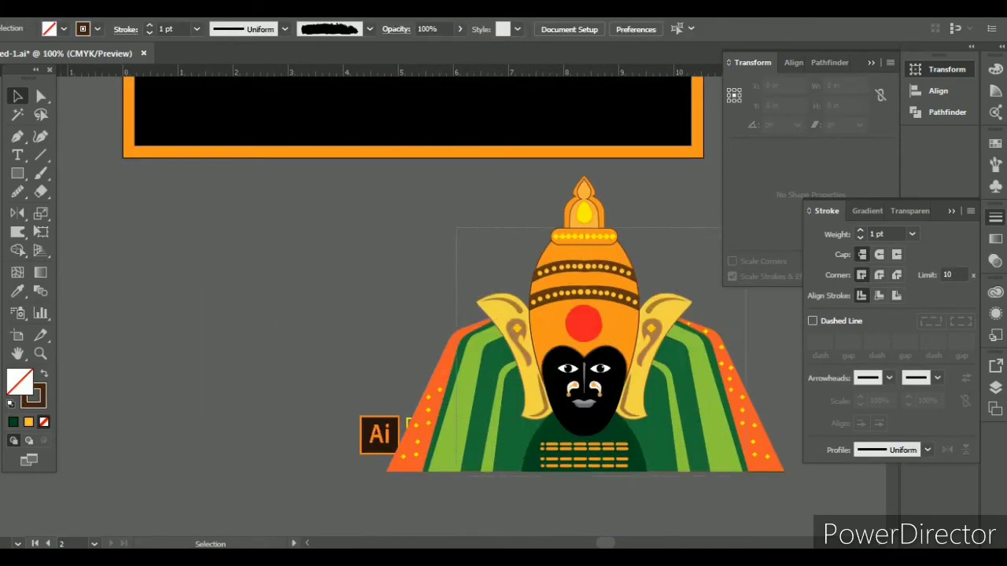
pyautogui.hotkey('ctrl', '-')
pyautogui.hotkey('ctrl', 'a')
pyautogui.moveTo(495, 337); pyautogui.dragTo(619, 330)
pyautogui.hotkey('ctrl', 'z')
pyautogui.hotkey('ctrl', 'shift', 'a')
pyautogui.hotkey('ctrl', '1')
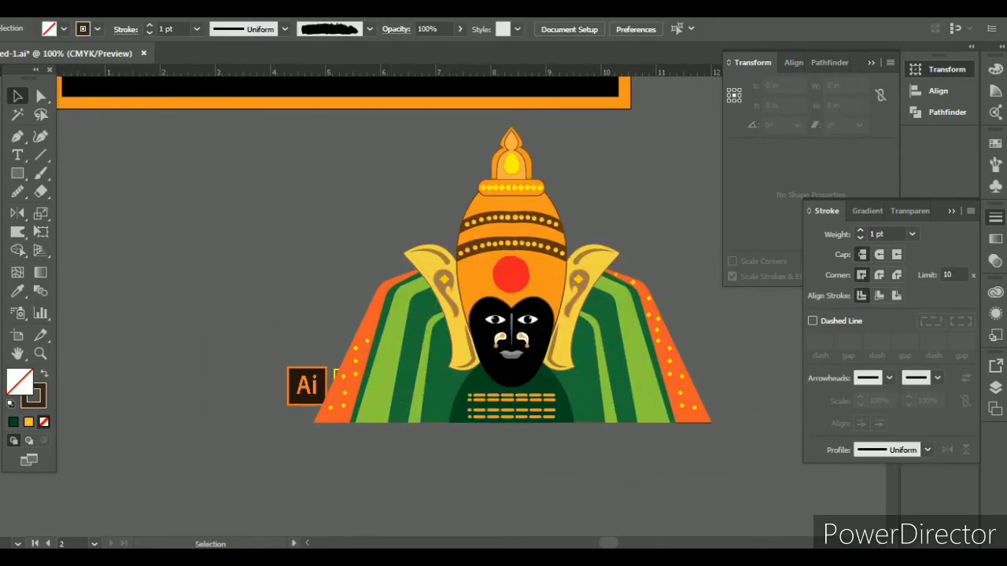
# - Paint a curling swirl ornament in orange on the forehead beside the red circle with the 3 pt. Oval brush
pyautogui.click(432, 384)
pyautogui.press('b')
pyautogui.hotkey('ctrl', '+')
pyautogui.hotkey('ctrl', '+')
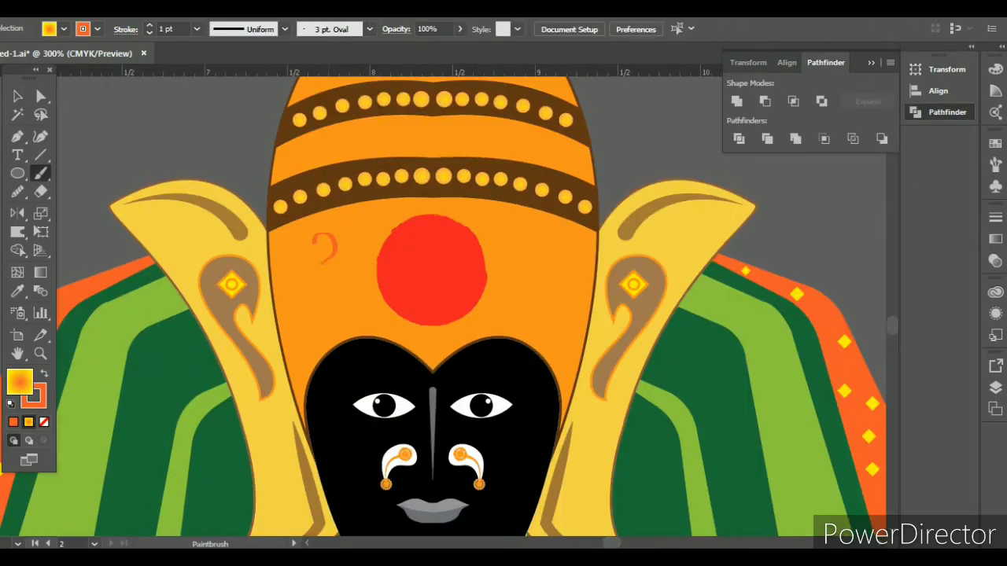
pyautogui.hotkey('ctrl', '-')
pyautogui.hotkey('ctrl', '-')
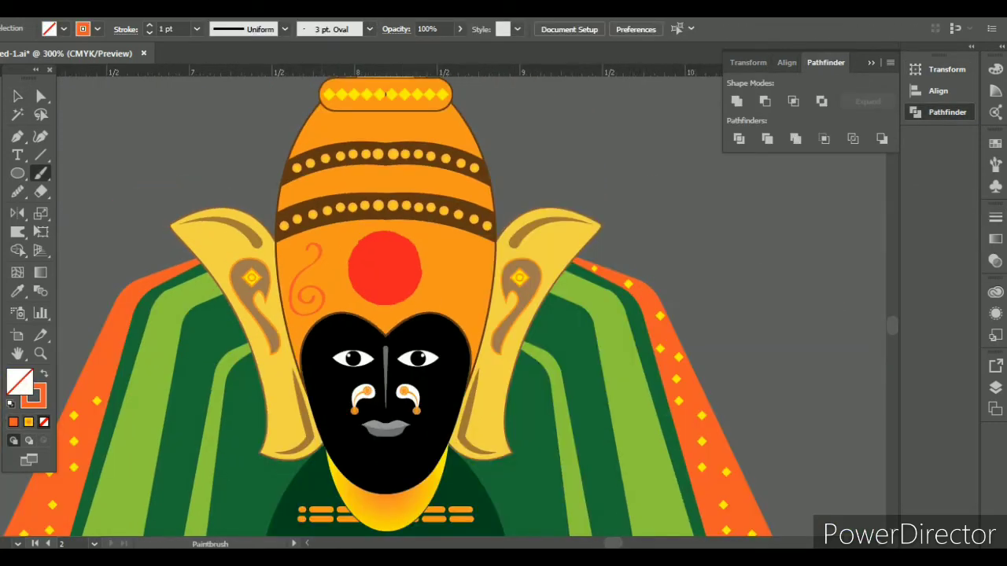
pyautogui.hotkey('ctrl', '+')
pyautogui.hotkey('ctrl', '+')
pyautogui.hotkey('ctrl', '+')
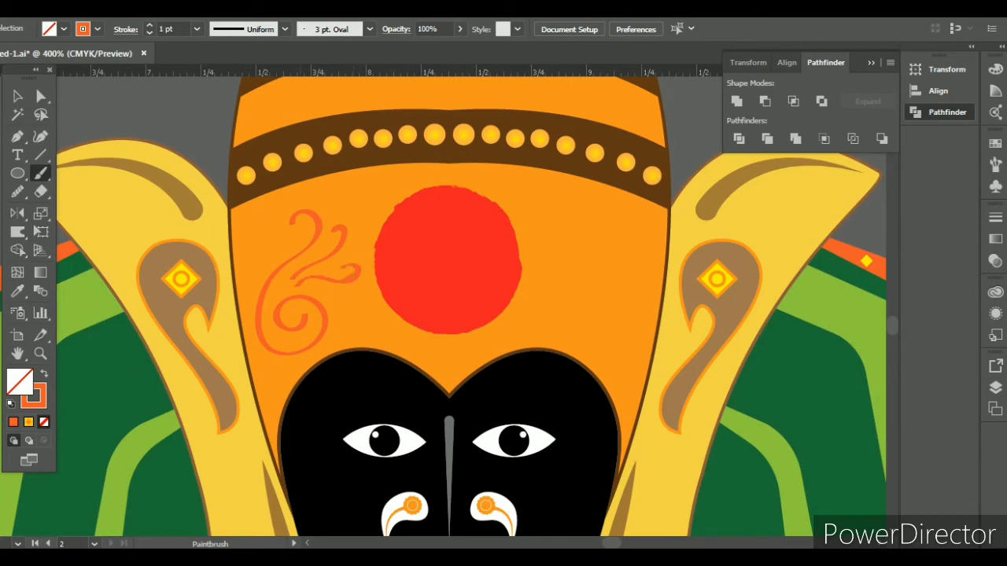
# - Restyle the swirl strokes with the Basic brush, a one-sided tapered width profile, 3 pt weight and round caps
pyautogui.press('v')
pyautogui.click(366, 305)
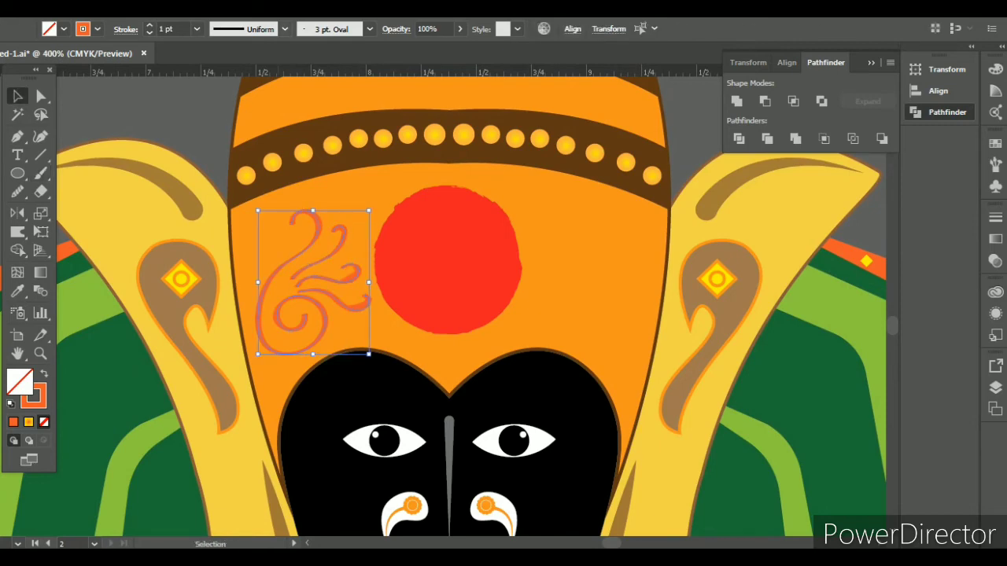
pyautogui.click(370, 29)
pyautogui.click(291, 113)
pyautogui.click(284, 29)
pyautogui.click(243, 157)
pyautogui.click(150, 25)
pyautogui.click(150, 25)
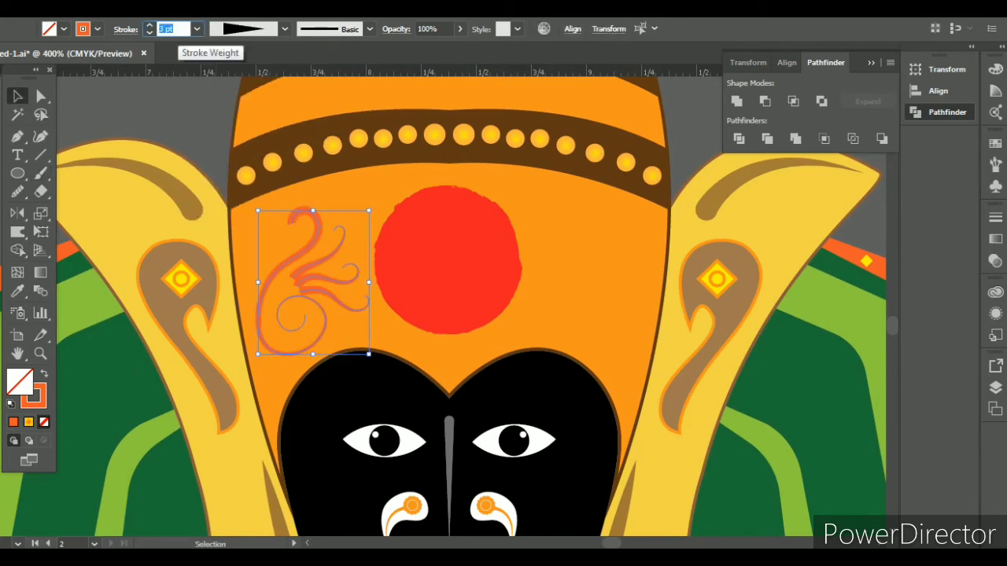
pyautogui.click(126, 29)
pyautogui.click(354, 378)
# - Group the swirl strokes and recolour their stroke yellow
pyautogui.click(341, 331)
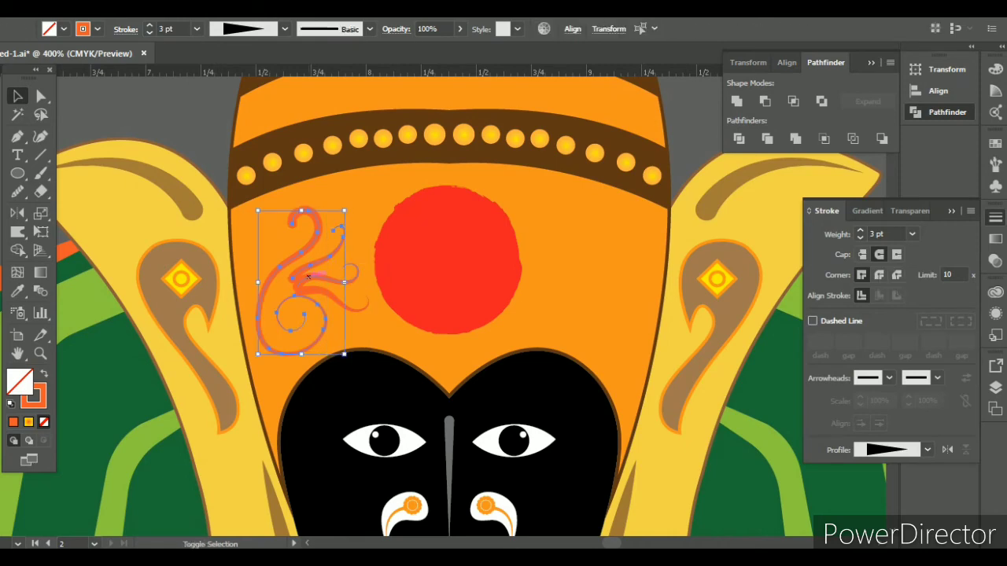
pyautogui.rightClick(309, 289)
pyautogui.click(345, 358)
pyautogui.click(97, 29)
pyautogui.click(75, 76)
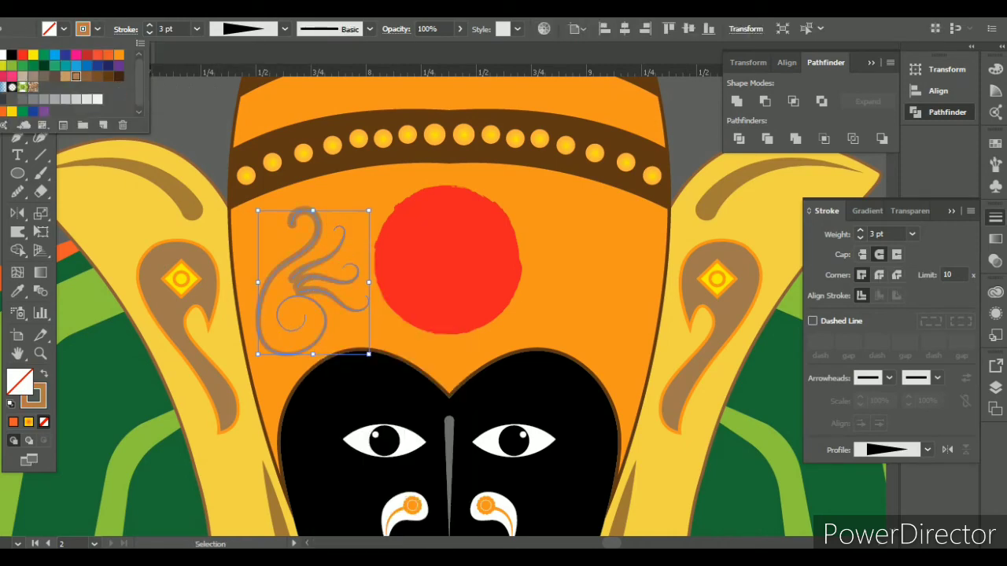
pyautogui.click(33, 54)
# - Reflect a copy of the yellow swirl group vertically about the red circle's centre to the other side of the forehead
pyautogui.scroll(-3, 263, 241)
pyautogui.scroll(1, 263, 241)
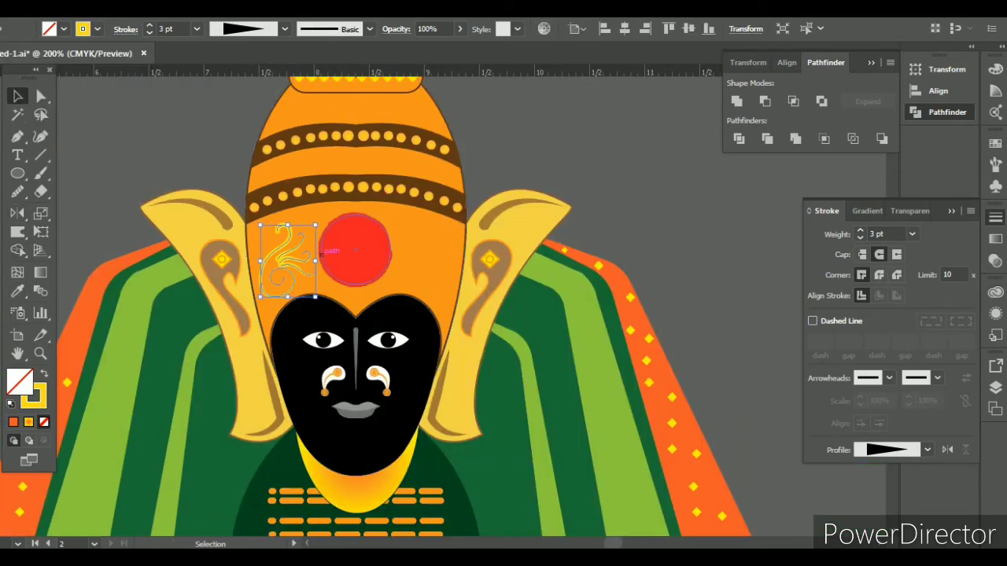
pyautogui.press('o')
pyautogui.keyDown('alt'); pyautogui.click(356, 214); pyautogui.keyUp('alt')
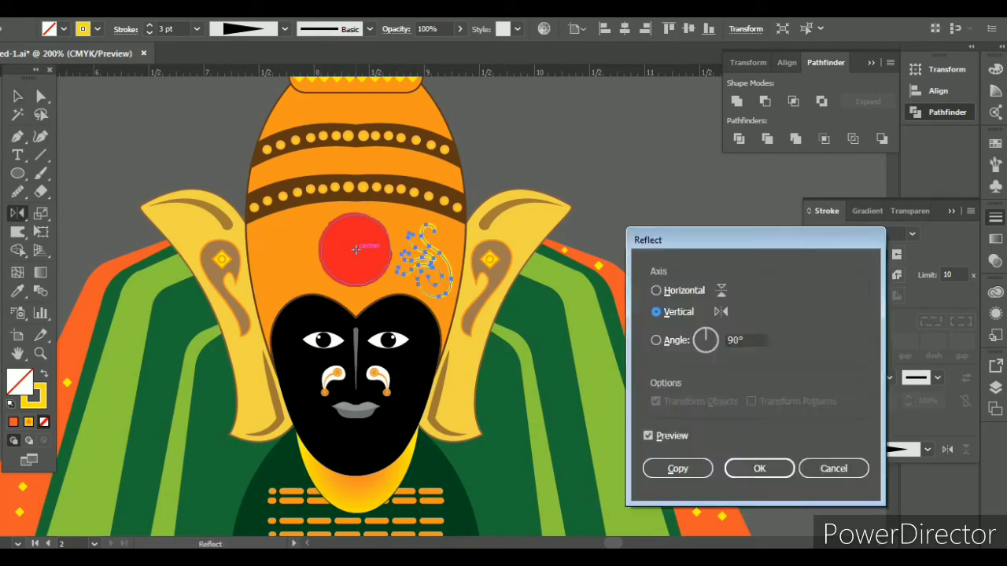
pyautogui.click(668, 467)
pyautogui.press('v')
pyautogui.hotkey('ctrl', 'shift', 'a')
# - Select both forehead swirls and start a Drop Shadow effect on them with the preview toggled
pyautogui.click(287, 258)
pyautogui.keyDown('shift'); pyautogui.click(431, 259); pyautogui.keyUp('shift')
pyautogui.click(183, 8)
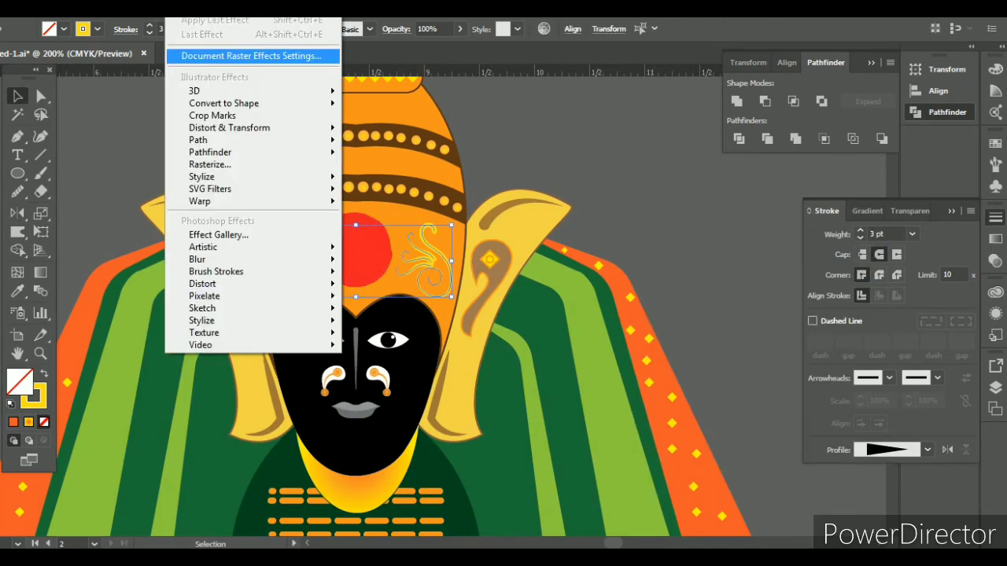
pyautogui.moveTo(236, 176)
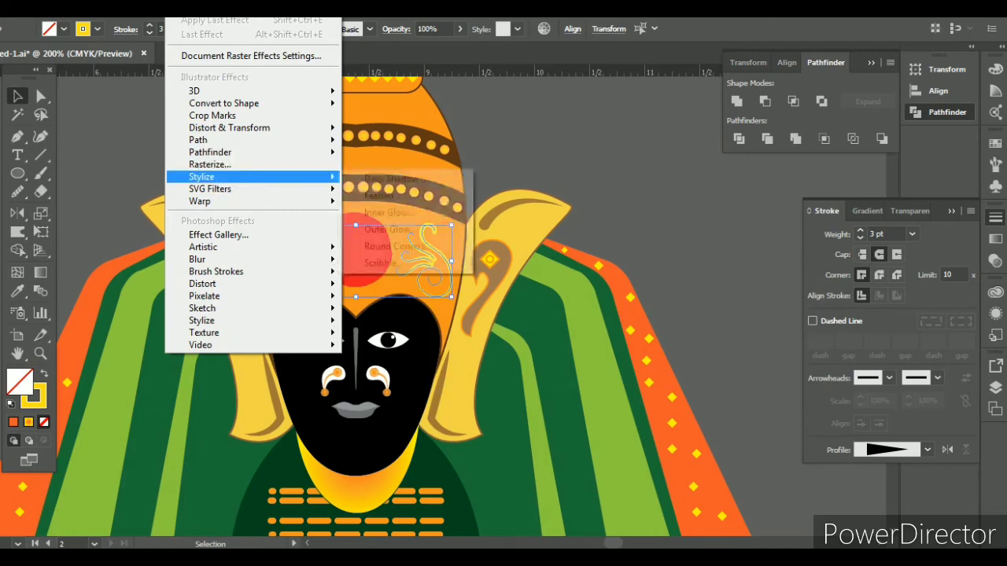
pyautogui.click(376, 177)
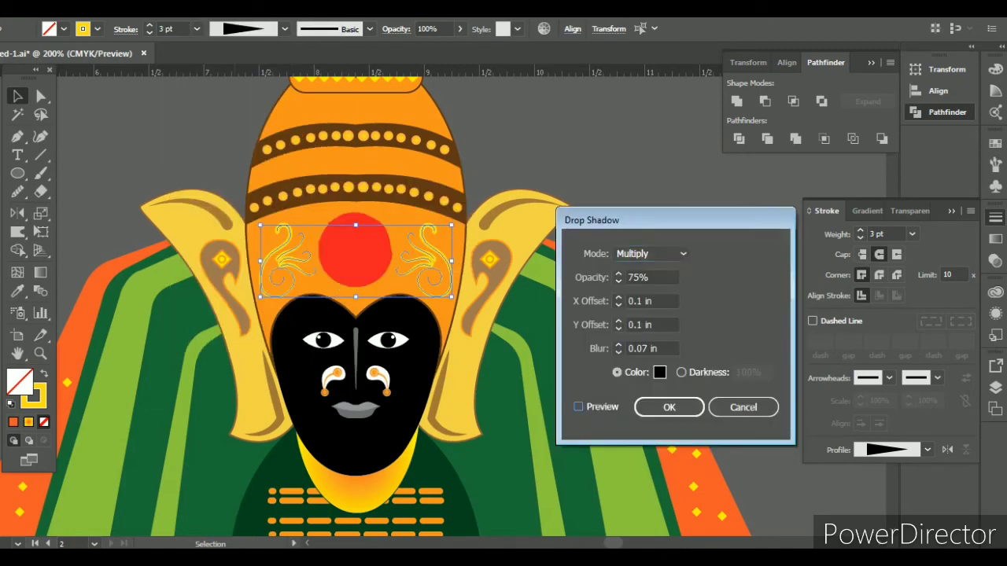
pyautogui.click(579, 407)
# - Set the drop shadow's X and Y offsets to 0.02 in and its blur to 0.02 in
pyautogui.write('0.0')
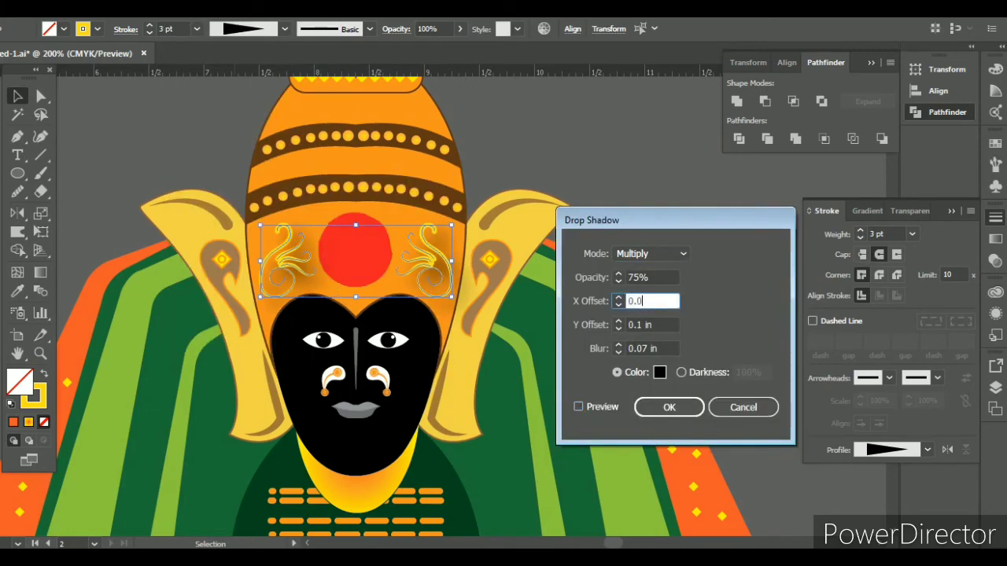
pyautogui.write('2')
pyautogui.press('Tab')
pyautogui.write('0.02')
pyautogui.press('Tab')
pyautogui.write('0.0')
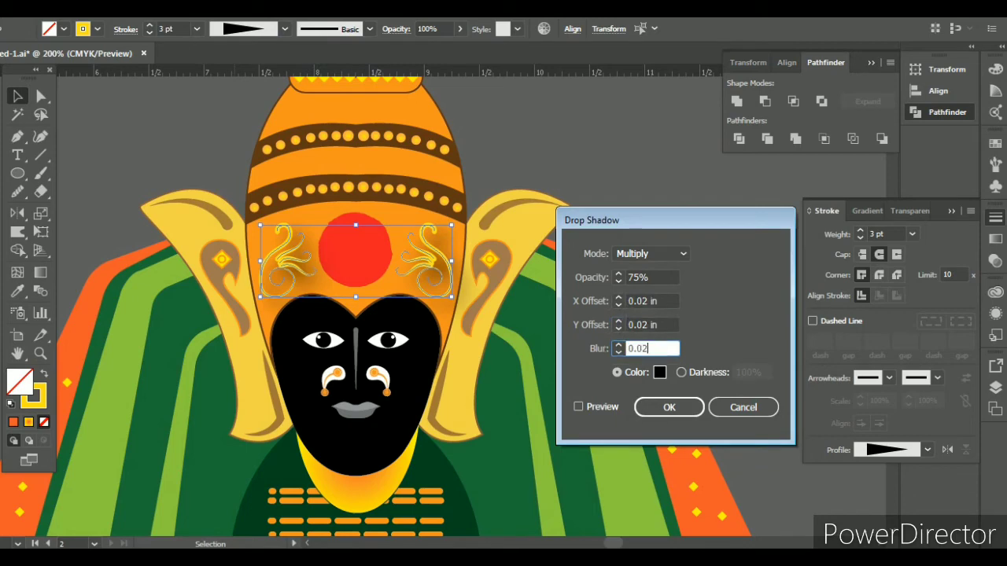
# - Set both drop shadow offsets to 0.1 in
pyautogui.press('BackSpace')
pyautogui.write('1')
pyautogui.press('Tab')
pyautogui.write('0.1')
pyautogui.press('Tab')
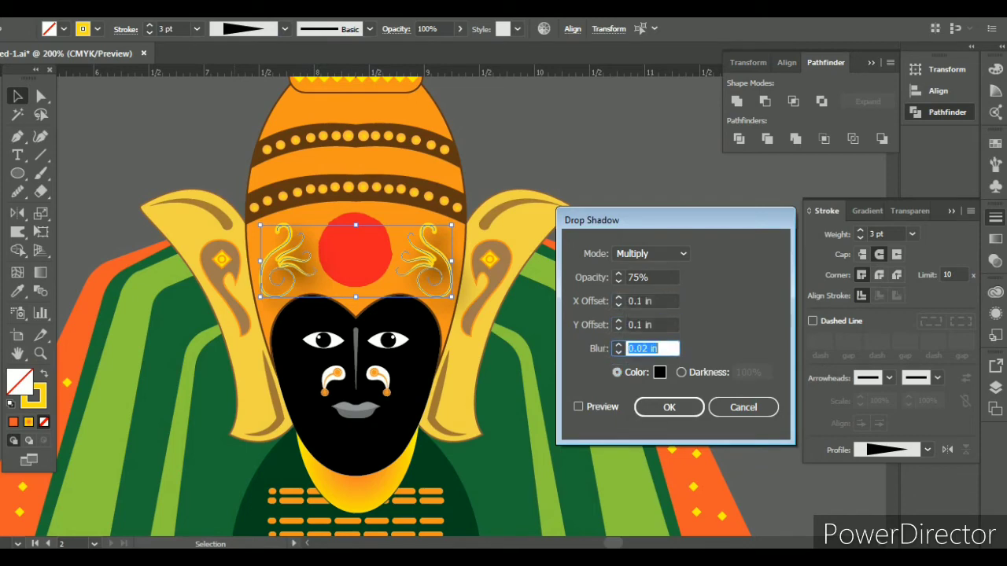
# - Preview the drop shadow with a blur of 0.01 in and X and Y offsets of 0.05 in
pyautogui.click(579, 407)
pyautogui.write('0.01')
pyautogui.press('Tab')
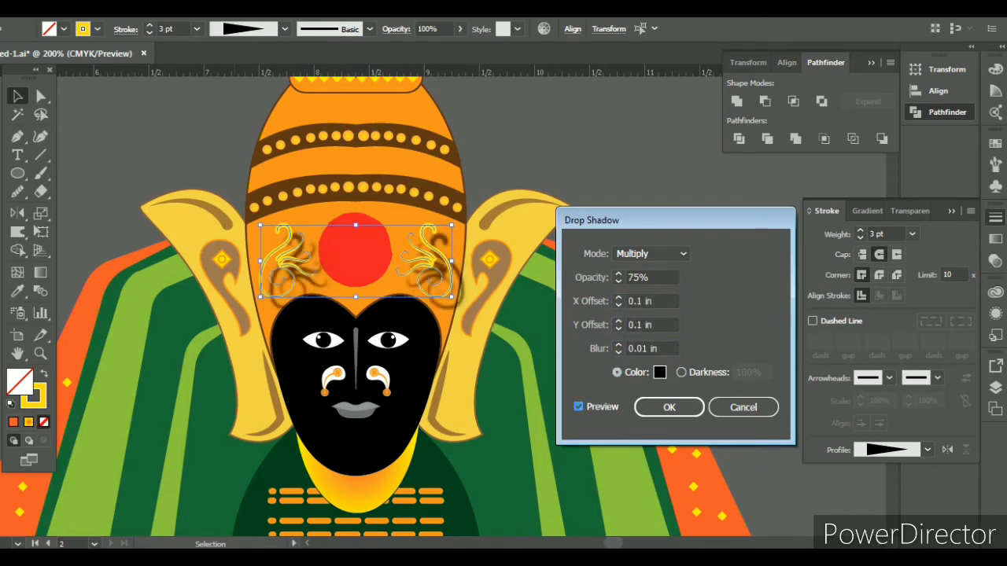
pyautogui.write('5')
pyautogui.press('Tab')
pyautogui.click(649, 300)
pyautogui.write('0.05')
pyautogui.press('Tab')
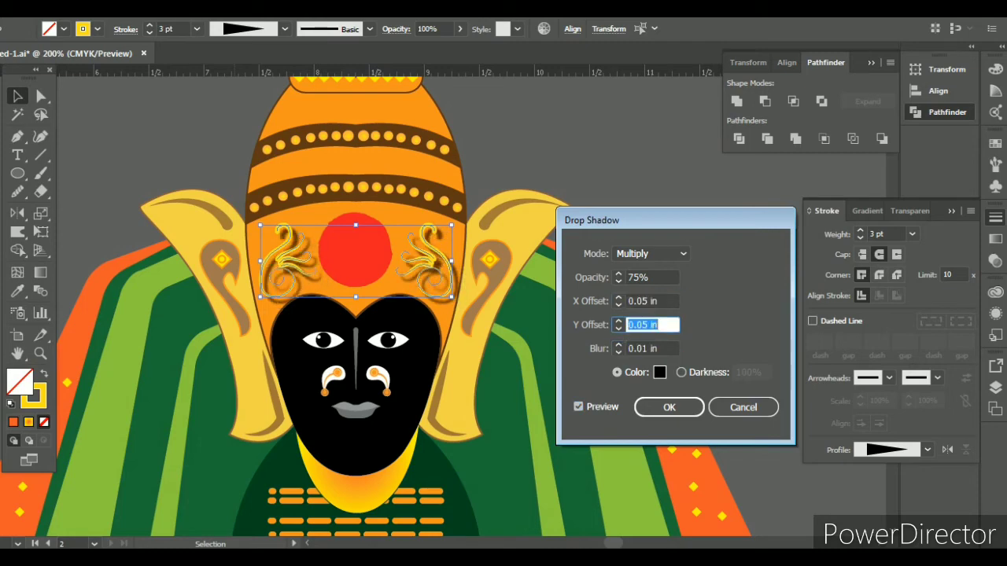
# - Try a shadow blur of 0 in, then set it back to 0.01 in
pyautogui.press('Tab')
pyautogui.write('0.00')
pyautogui.press('Tab')
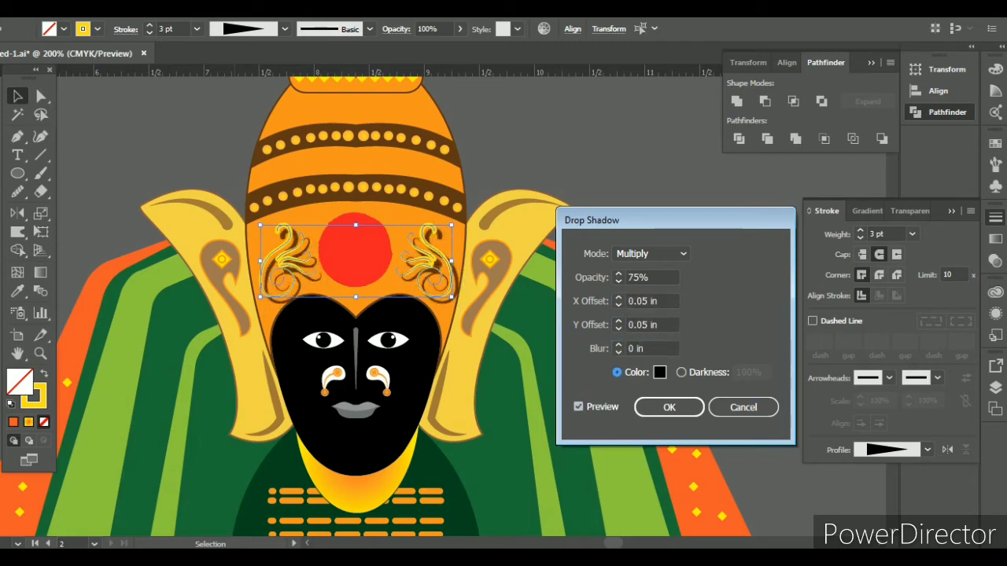
pyautogui.write('0.01')
pyautogui.press('Tab')
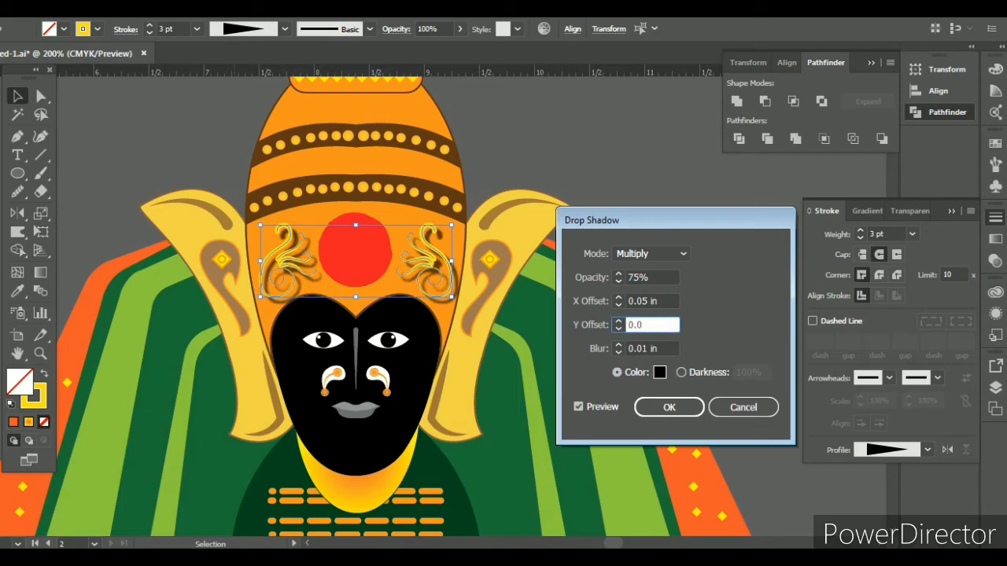
# - Set the shadow's Y offset to 0.05 in and X offset to 0.01 in, and apply the effect to the swirls
pyautogui.write('5')
pyautogui.press('Tab')
pyautogui.click(649, 300)
pyautogui.write('0.01')
pyautogui.press('Tab')
pyautogui.press('Return')
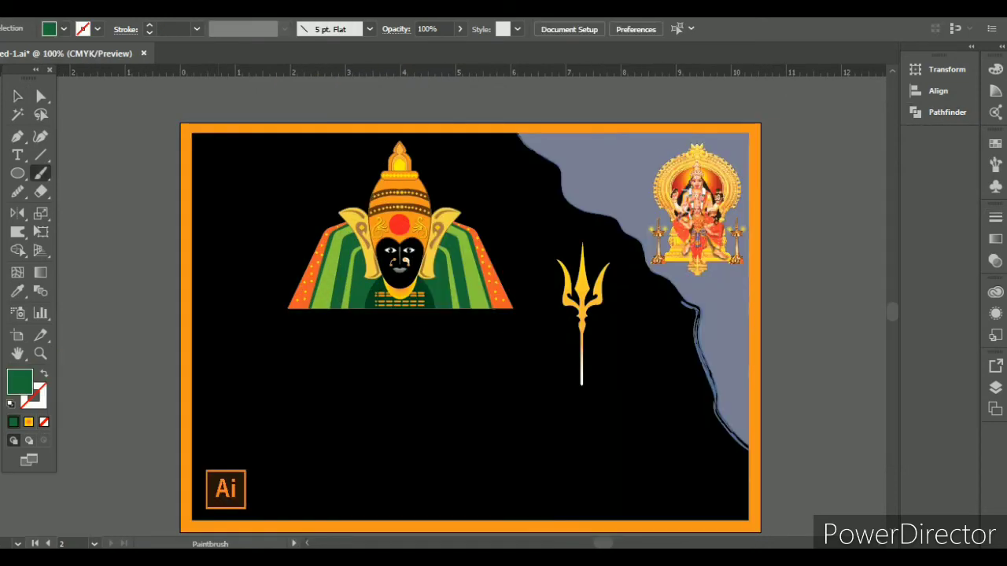
# - Paint a straight green headline about 6.4 in long below the deity and the curved strokes of the letter अ at its start
pyautogui.moveTo(213, 350); pyautogui.dragTo(566, 350)
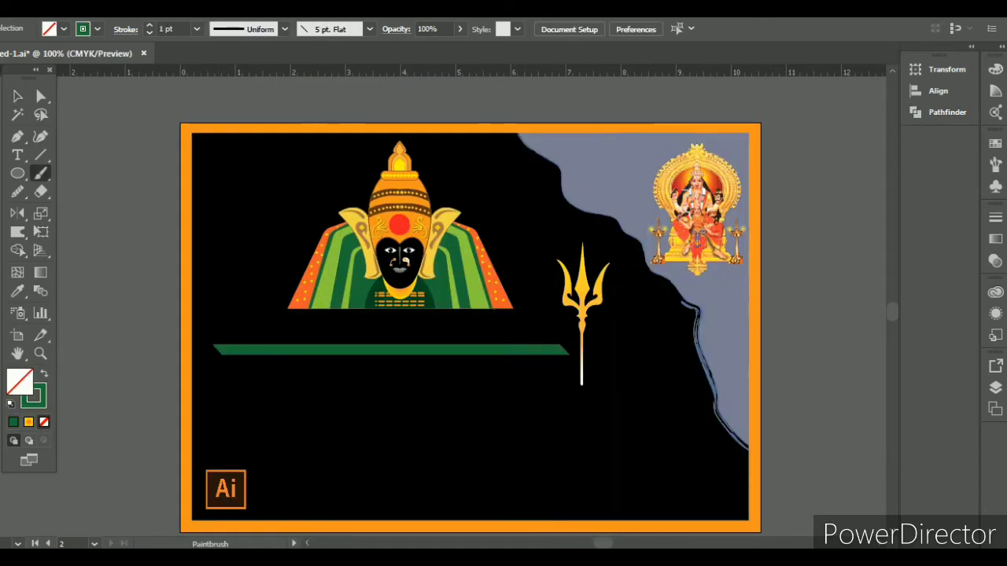
pyautogui.scroll(-2, 470, 309)
pyautogui.hotkey('ctrl', '+')
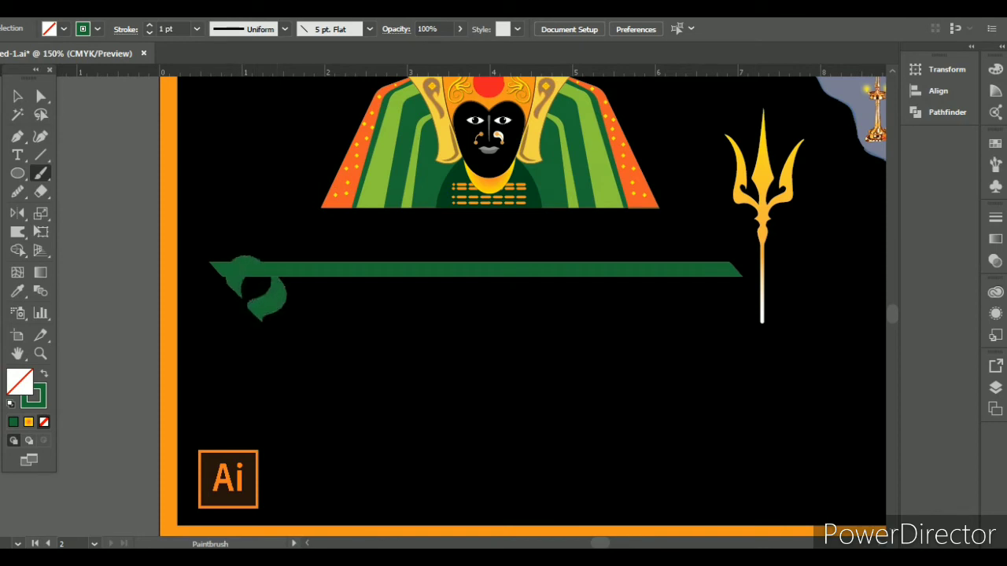
pyautogui.hotkey('ctrl', 'z')
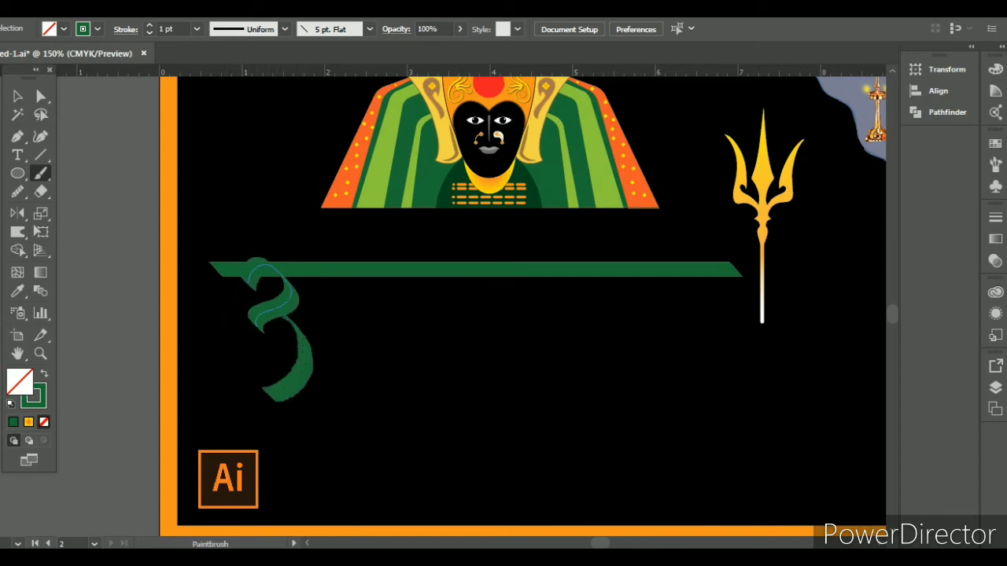
pyautogui.hotkey('ctrl', '+')
pyautogui.hotkey('ctrl', '-')
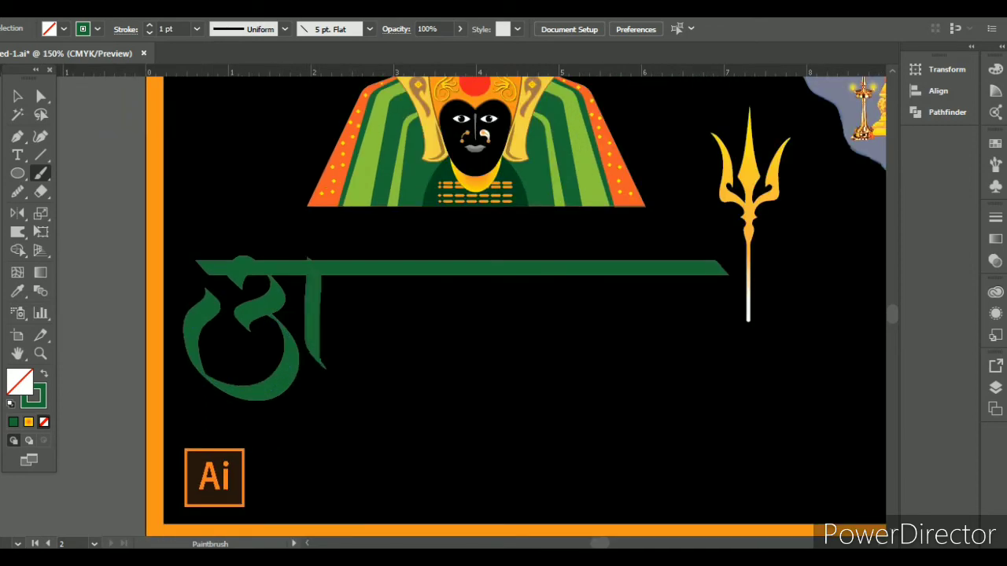
# - Redo the vertical stem of the अ beneath the headline and join it to the letter's curves with a short connecting stroke
pyautogui.hotkey('ctrl', 'z')
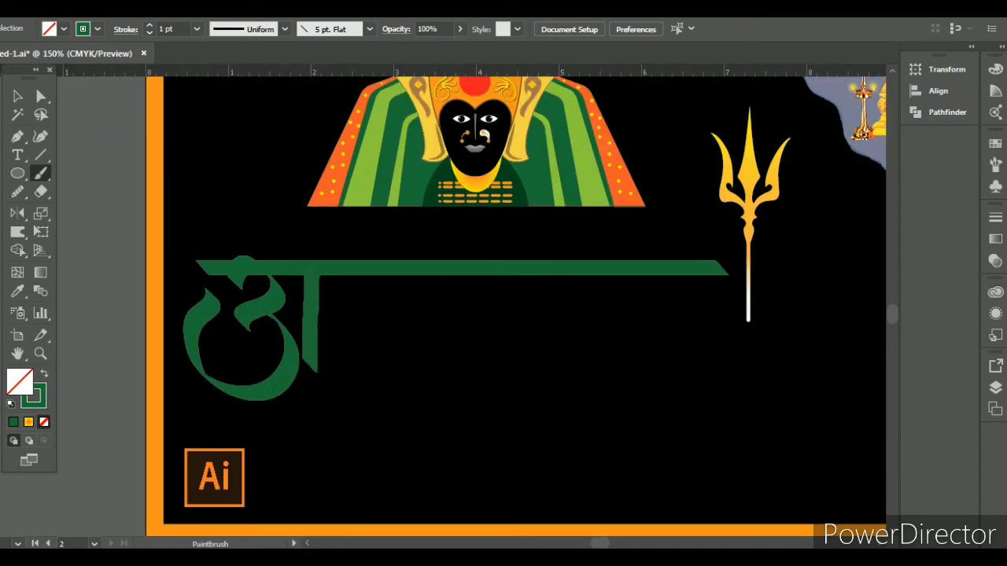
pyautogui.click(321, 272)
pyautogui.moveTo(321, 272)
pyautogui.mouseDown()
pyautogui.moveTo(341, 352)
pyautogui.moveTo(318, 262)
pyautogui.mouseUp()
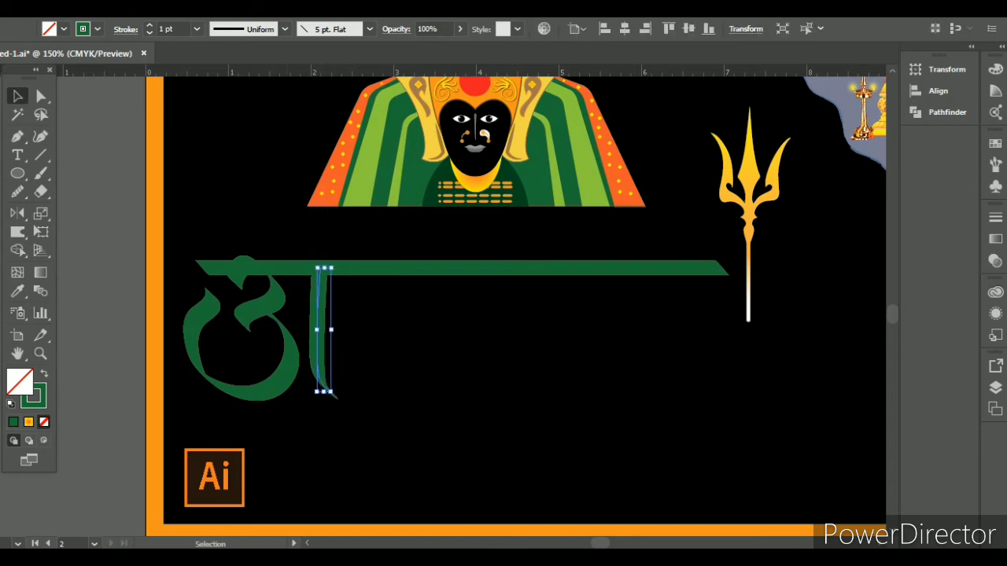
pyautogui.hotkey('ctrl', '=')
pyautogui.hotkey('ctrl', 'z')
pyautogui.hotkey('ctrl', '1')
pyautogui.press('v')
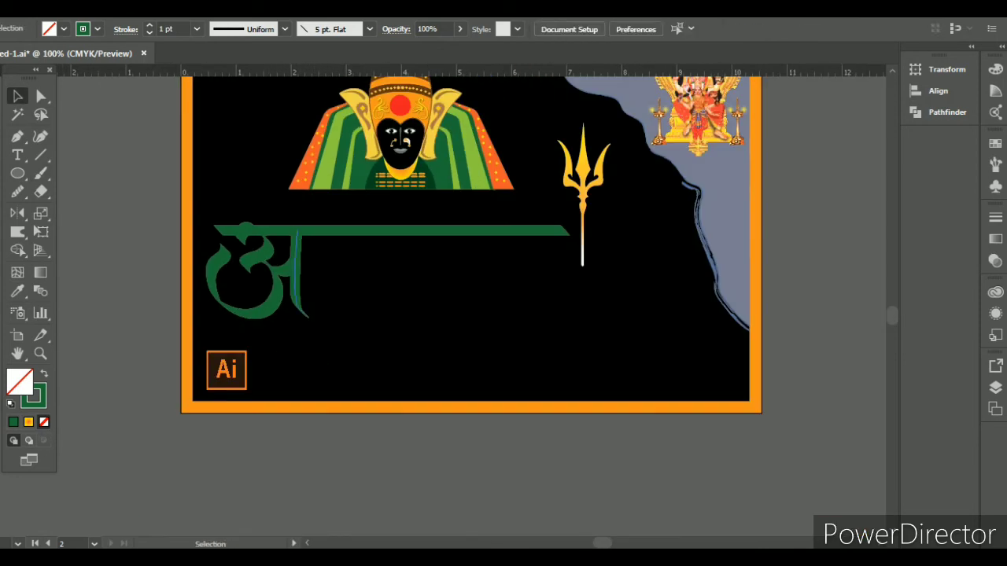
# - Place two more vertical stems after the अ and paint the loop and diagonal that form बा
pyautogui.hotkey('ctrl', 'z')
pyautogui.hotkey('shift', 'Right')
pyautogui.hotkey('shift', 'Right')
pyautogui.hotkey('shift', 'Right')
pyautogui.hotkey('shift', 'Right')
pyautogui.hotkey('shift', 'Right')
pyautogui.hotkey('shift', 'Right')
pyautogui.hotkey('shift', 'Right')
pyautogui.hotkey('ctrl', 'shift', 'a')
pyautogui.hotkey('ctrl', '=')
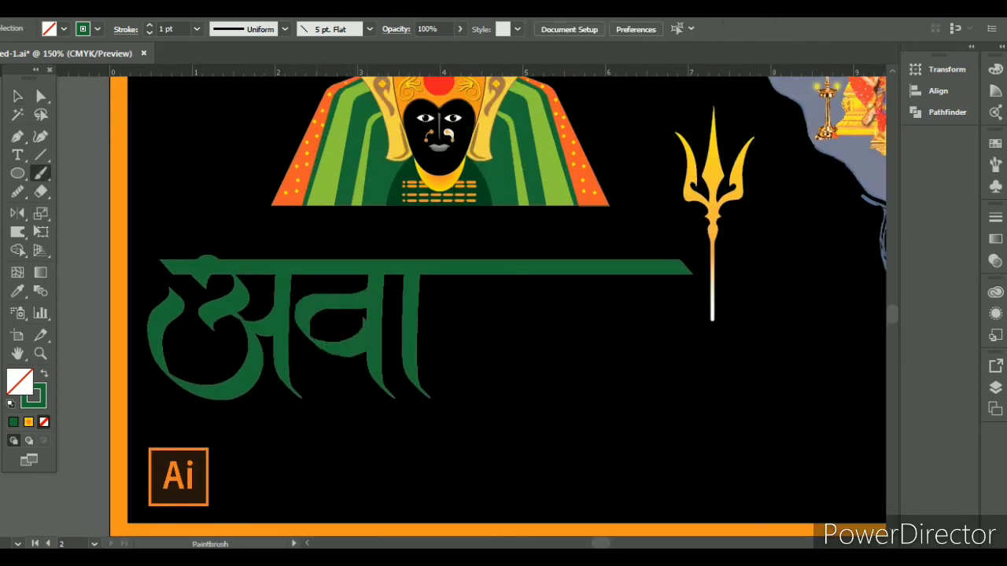
# - Duplicate the बा letters beside the originals and shorten the headline so it starts just after the top curve of the अ
pyautogui.click(354, 330)
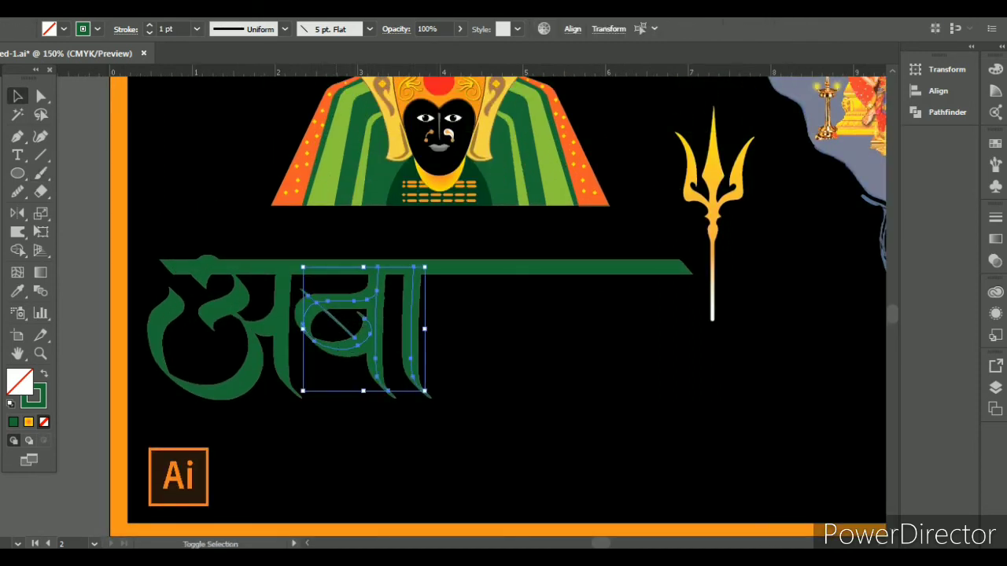
pyautogui.keyDown('alt'); pyautogui.moveTo(354, 330); pyautogui.dragTo(483, 330); pyautogui.keyUp('alt')
pyautogui.click(173, 268)
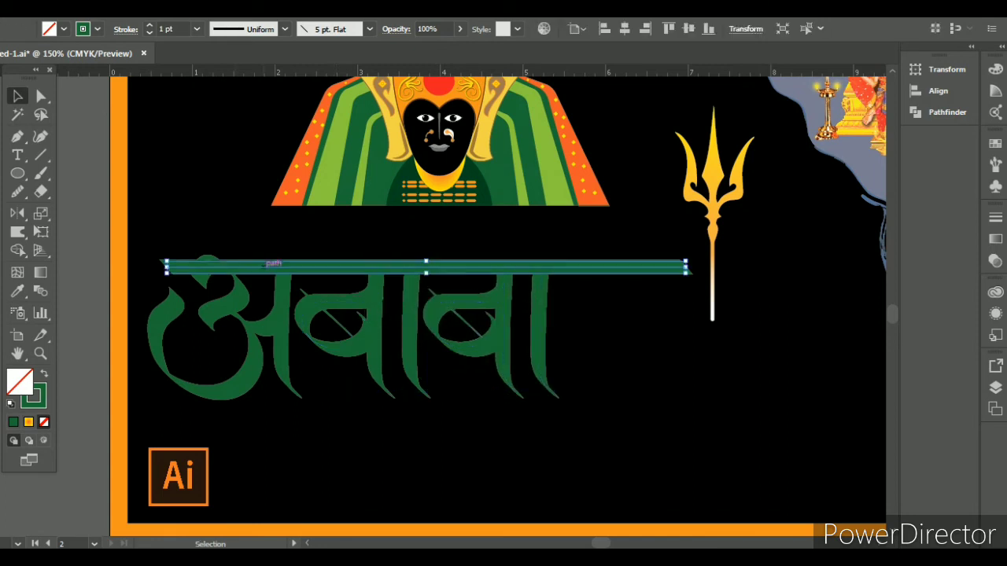
pyautogui.moveTo(162, 268); pyautogui.dragTo(236, 267)
# - Paint the letter ई after the second बा, with a long looping tail and a curved hook rising above the headline
pyautogui.hotkey('ctrl', 'shift', 'a')
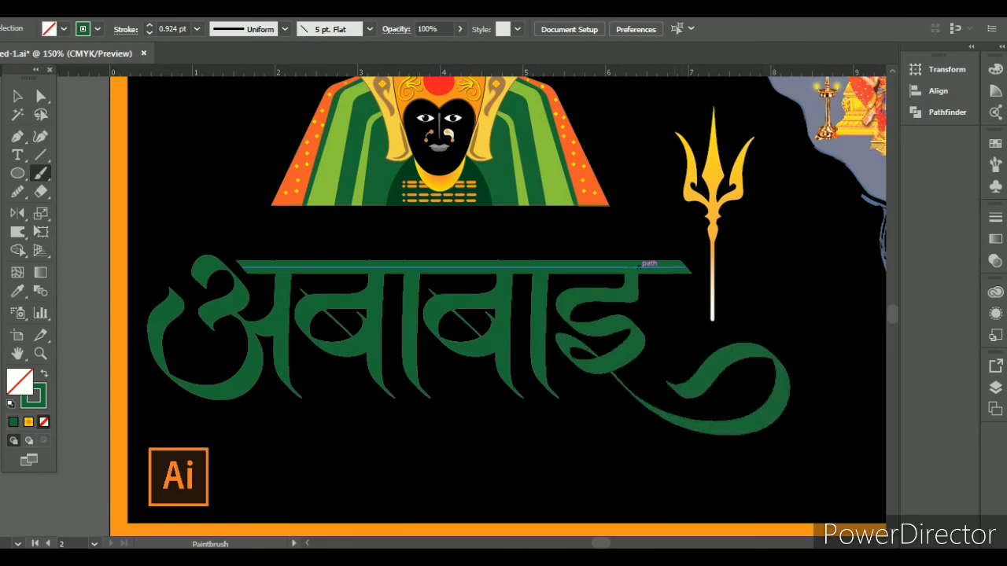
pyautogui.scroll(2, 639, 265)
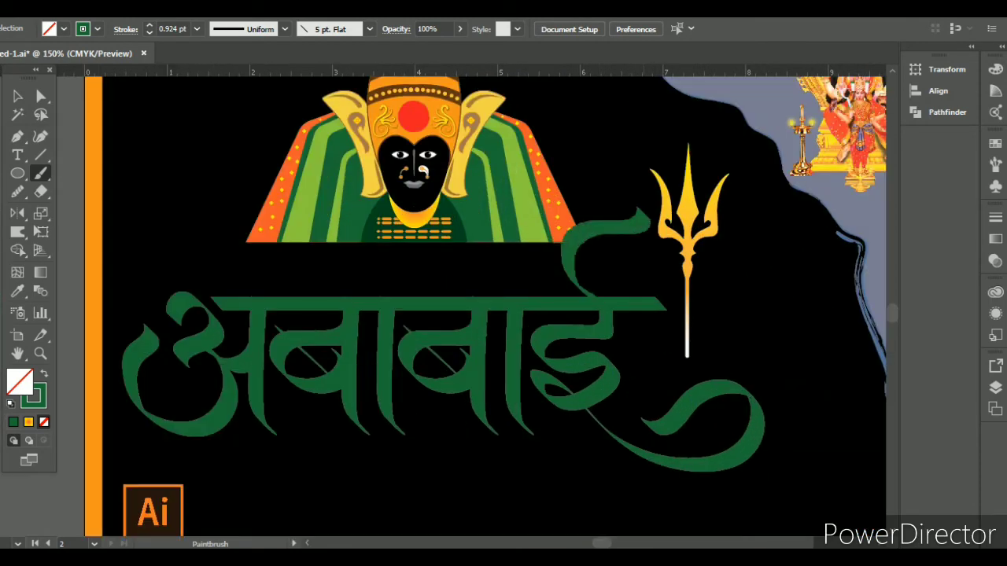
pyautogui.press('a')
pyautogui.hotkey('ctrl', '0')
pyautogui.scroll(3, 582, 260)
pyautogui.click(582, 260)
pyautogui.scroll(2, 598, 236)
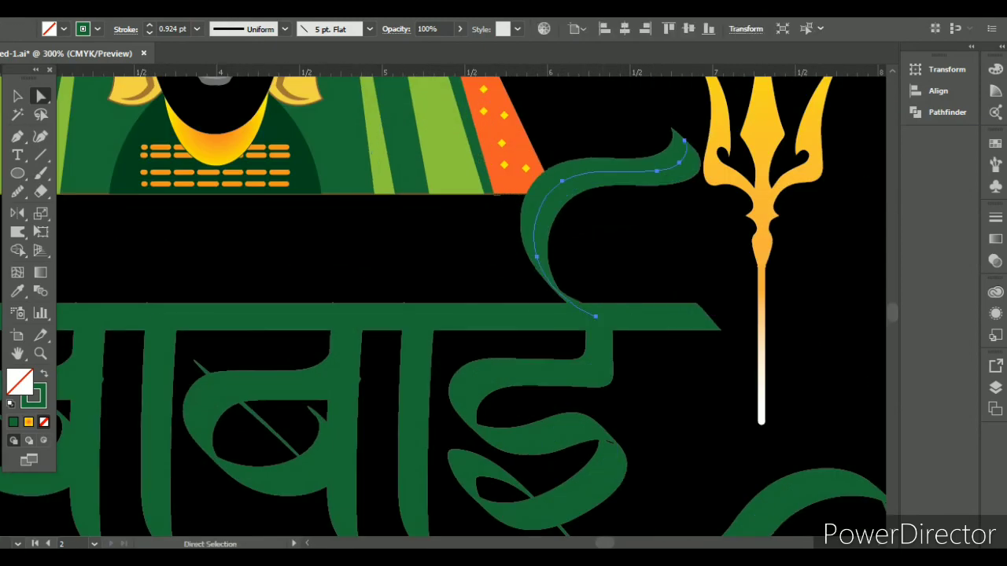
# - Move the golden trident so its shaft stands on the looping tail of the lettering
pyautogui.scroll(-2, 598, 236)
pyautogui.press('v')
pyautogui.hotkey('ctrl', '1')
pyautogui.moveTo(574, 235); pyautogui.dragTo(598, 269)
pyautogui.hotkey('ctrl', 'shift', 'a')
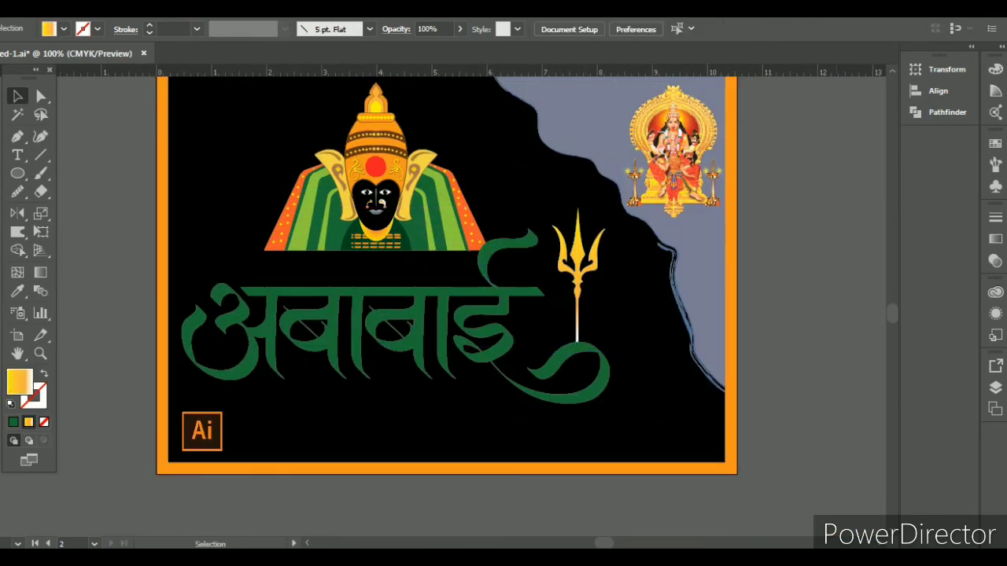
# - Scale the whole green lettering down to about 5.5 in wide and move it close beneath the deity and trident
pyautogui.moveTo(252, 291); pyautogui.dragTo(299, 285)
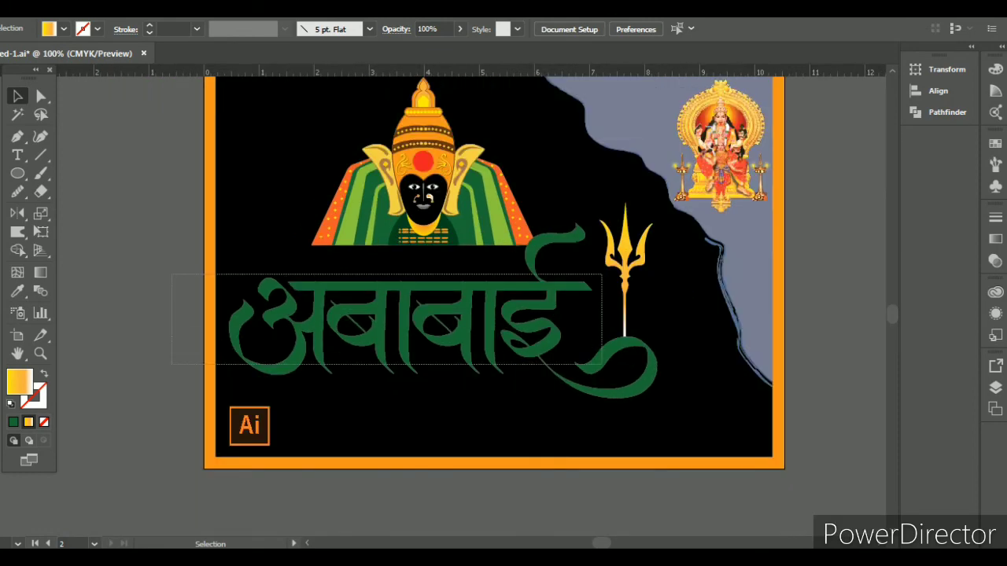
pyautogui.moveTo(171, 275); pyautogui.dragTo(602, 364)
pyautogui.moveTo(656, 396); pyautogui.dragTo(595, 371)
pyautogui.moveTo(504, 329); pyautogui.dragTo(571, 306)
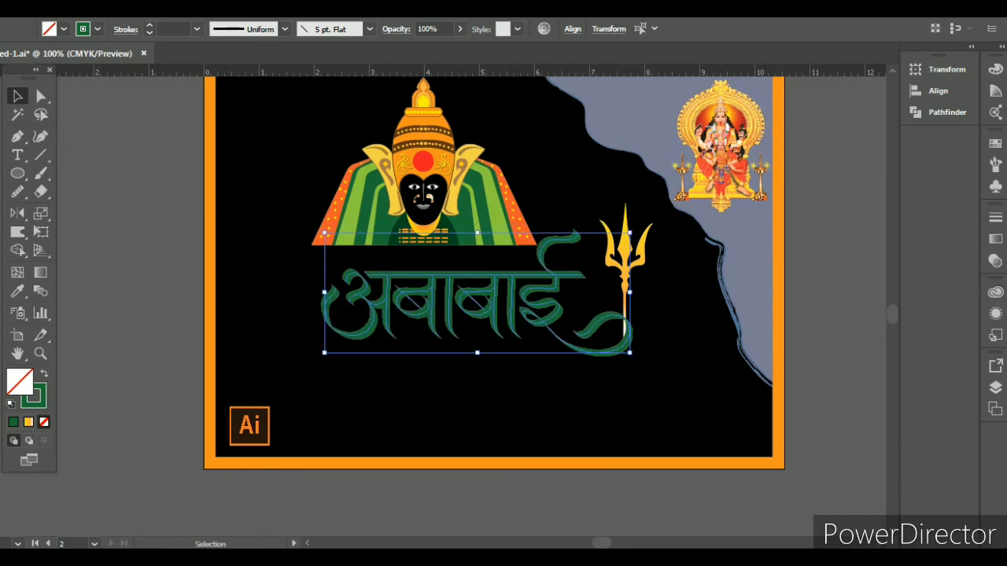
# - Copy the red dot from the deity's forehead and place it above the अ to spell अंबाबाई
pyautogui.click(423, 165)
pyautogui.doubleClick(423, 162)
pyautogui.moveTo(383, 255); pyautogui.dragTo(383, 256)
pyautogui.hotkey('ctrl', '+')
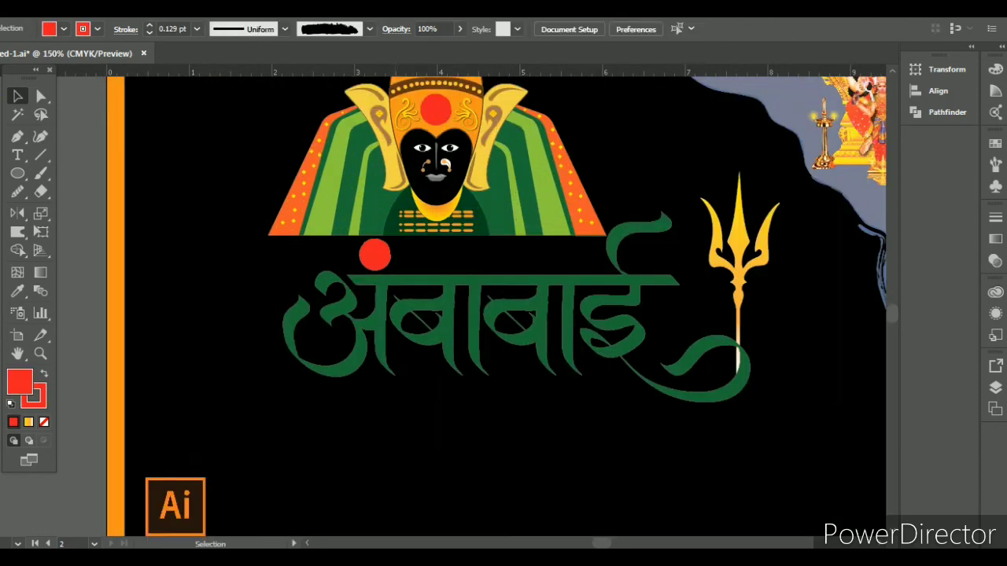
pyautogui.press('Escape')
pyautogui.hscroll(3, 472, 307)
pyautogui.click(233, 275)
pyautogui.press('n')
pyautogui.hotkey('ctrl', '-')
pyautogui.press('v')
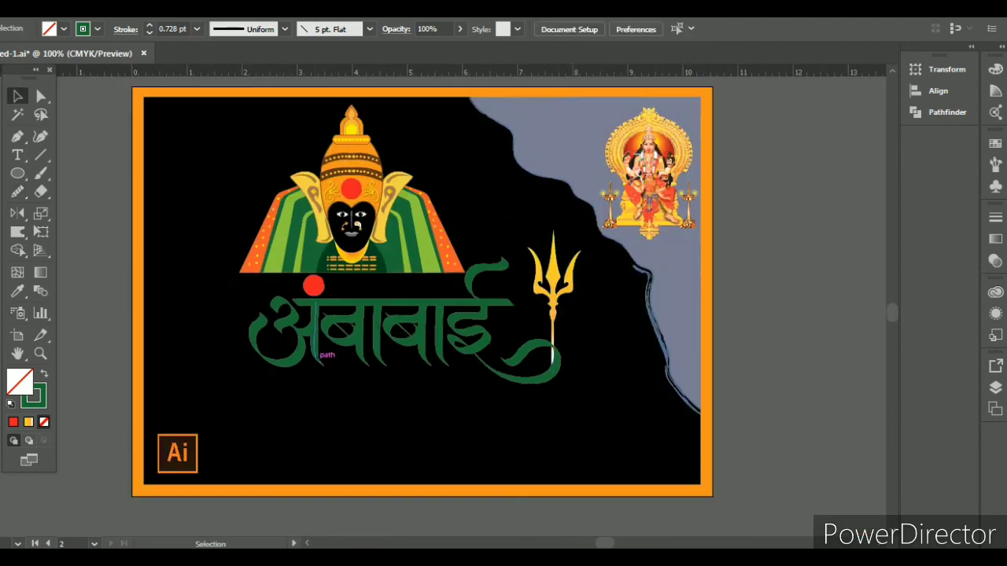
# - Select the deity, lettering, red dot and trident together and enlarge them slightly on the artboard
pyautogui.click(524, 268)
pyautogui.hotkey('ctrl', '-')
pyautogui.click(415, 259)
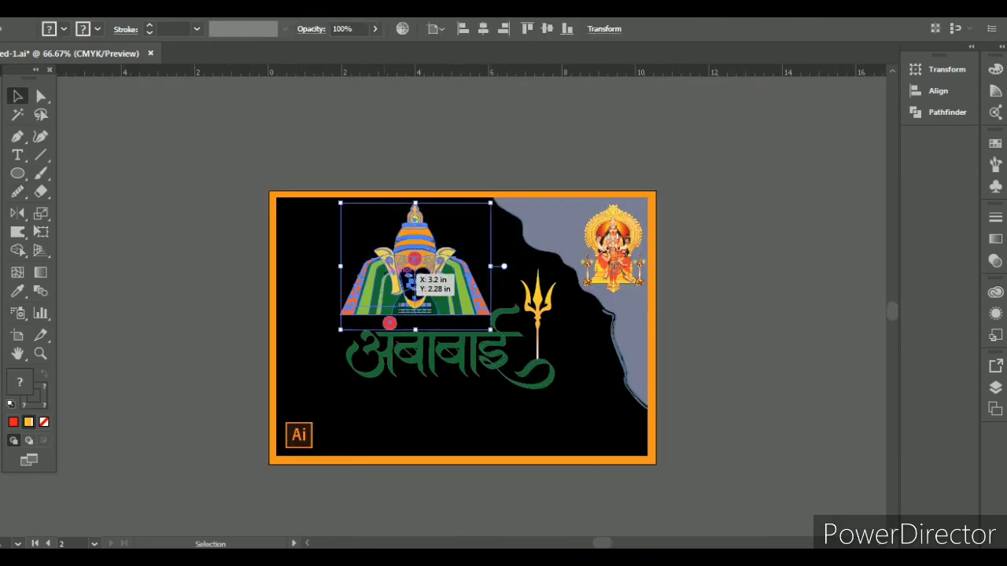
pyautogui.keyDown('shift'); pyautogui.click(424, 354); pyautogui.keyUp('shift')
pyautogui.hotkey('ctrl', 'shift', 'a')
pyautogui.moveTo(335, 198); pyautogui.dragTo(560, 388)
pyautogui.moveTo(340, 386); pyautogui.dragTo(318, 420)
pyautogui.hotkey('ctrl', 'shift', 'a')
# - Change the stroke colour of the whole lettering to orange
pyautogui.click(409, 386)
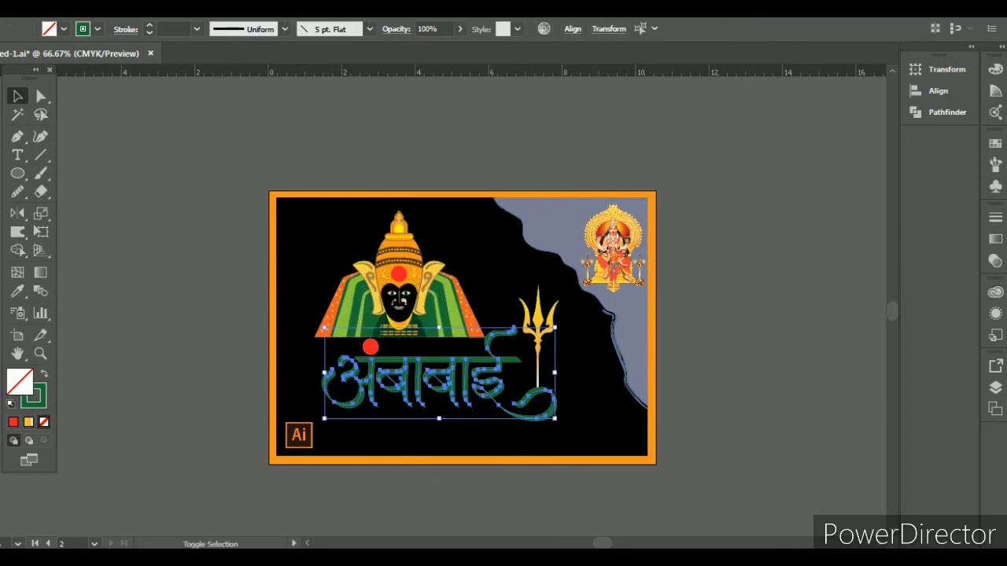
pyautogui.click(97, 29)
pyautogui.click(119, 54)
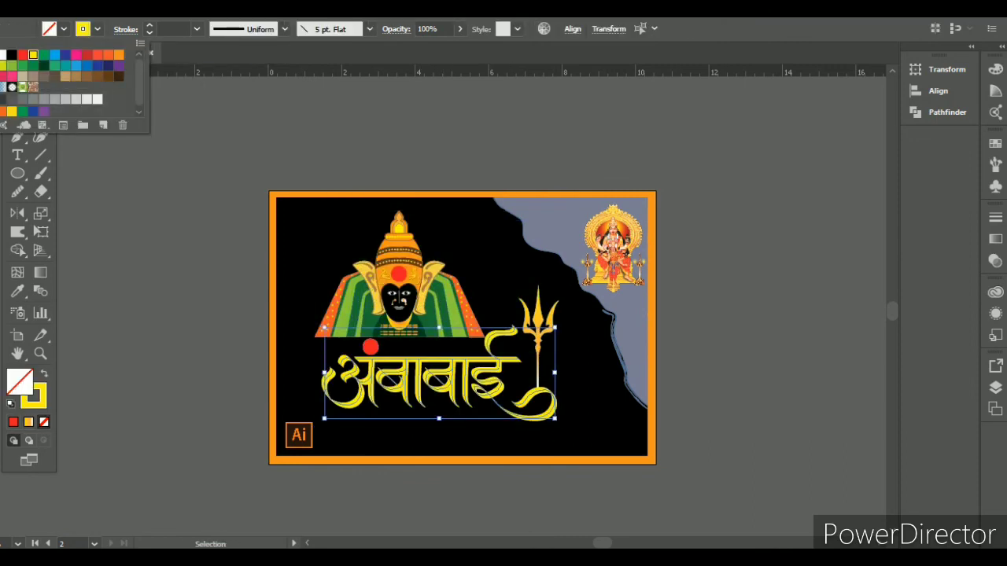
pyautogui.press('Escape')
pyautogui.hotkey('ctrl', '=')
pyautogui.hotkey('ctrl', '=')
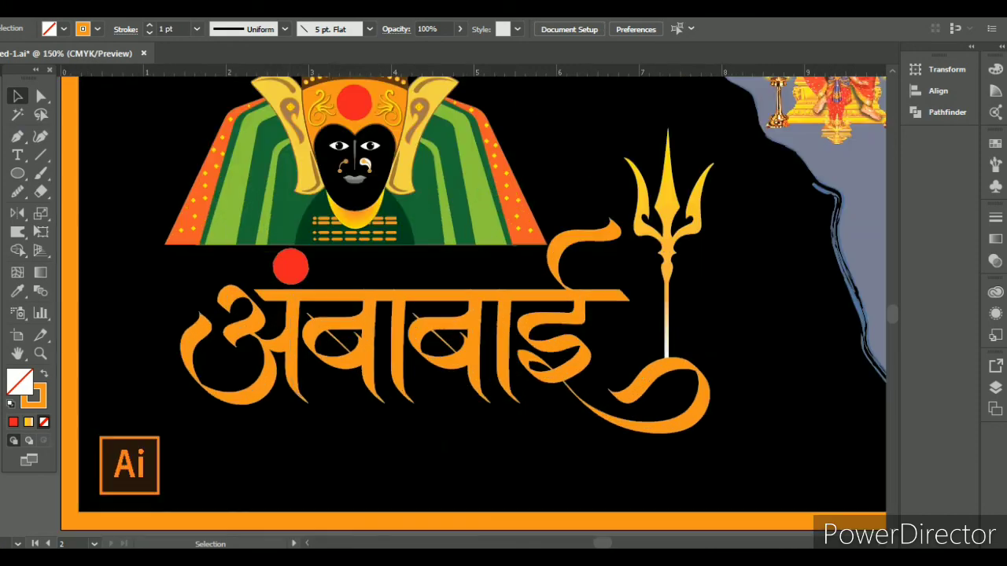
# - Place a spare copy of the orange lettering on the empty canvas beside the artboard
pyautogui.hotkey('ctrl', '-')
pyautogui.hotkey('ctrl', '-')
pyautogui.moveTo(386, 322); pyautogui.dragTo(763, 303)
# - Expand the appearance of the lettering on the artboard and unite its strokes into one compound path
pyautogui.click(157, 165)
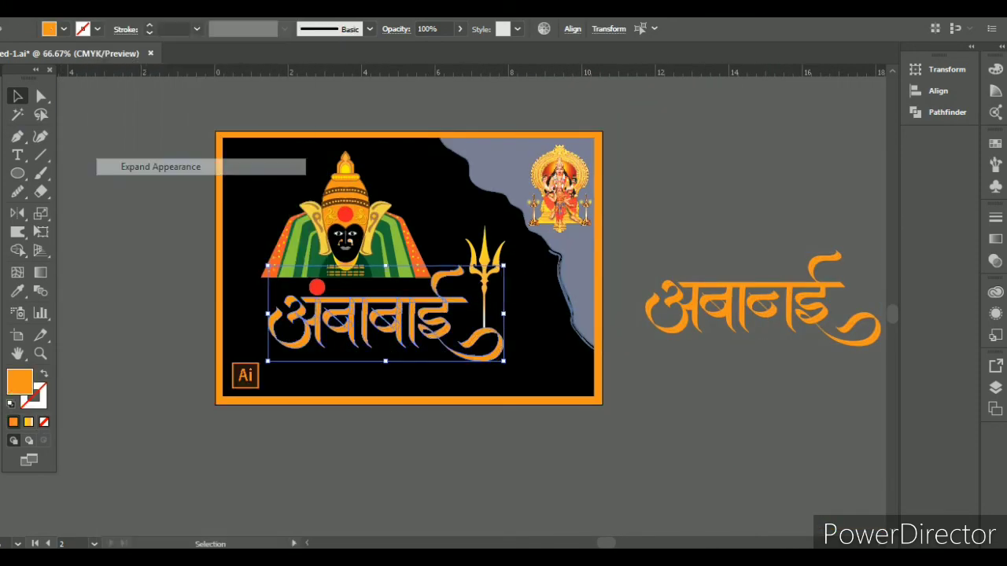
pyautogui.hotkey('shift', 'ctrl', 'F9')
pyautogui.hotkey('shift', 'ctrl', 'a')
# - Create an offset path around the lettering with a 0.1 in offset and Round joins
pyautogui.click(362, 322)
pyautogui.hotkey('ctrl', '=')
pyautogui.hotkey('alt', 'o')
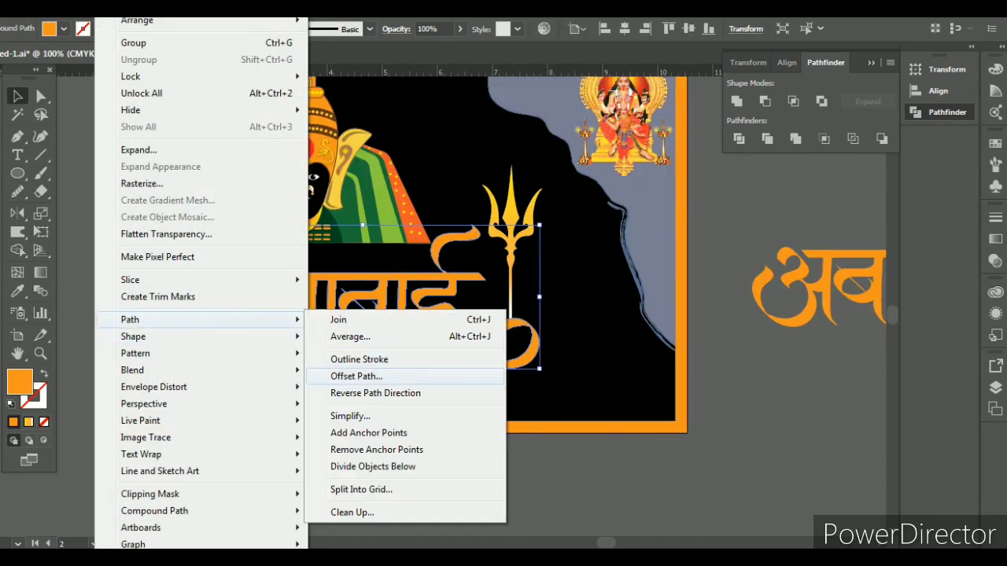
pyautogui.click(386, 376)
pyautogui.click(549, 463)
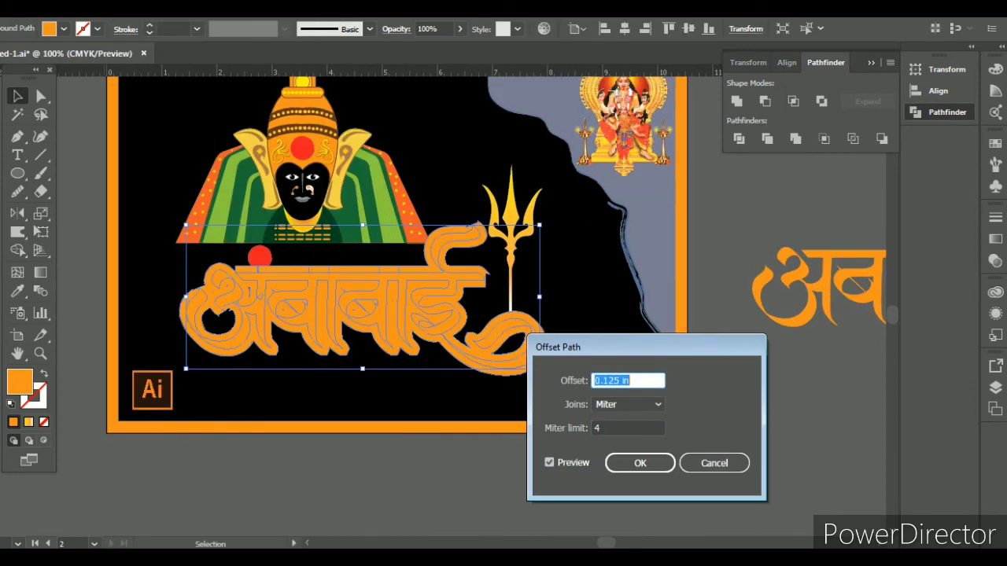
pyautogui.press('Tab')
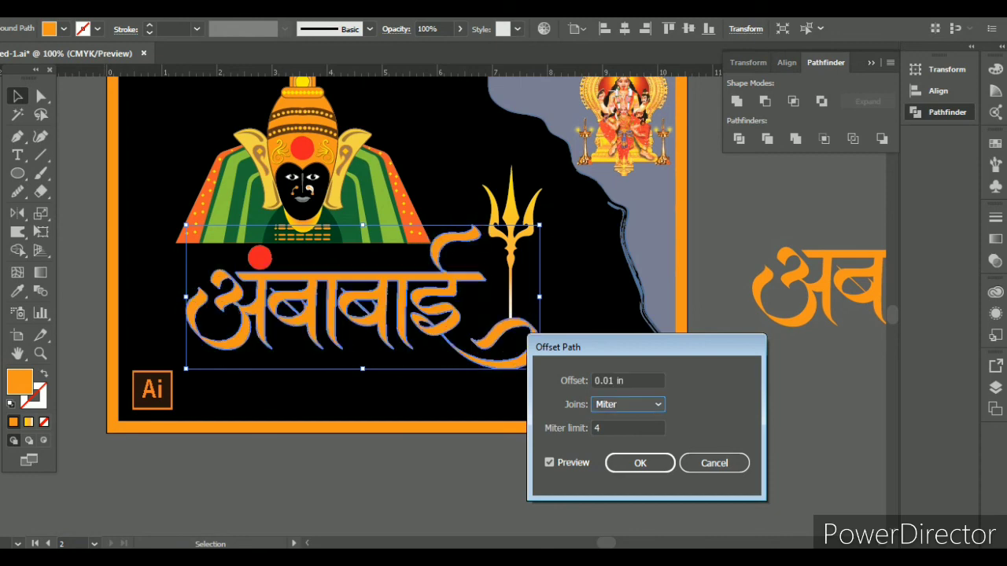
pyautogui.write('0.1')
pyautogui.press('Tab')
pyautogui.click(630, 405)
pyautogui.click(621, 440)
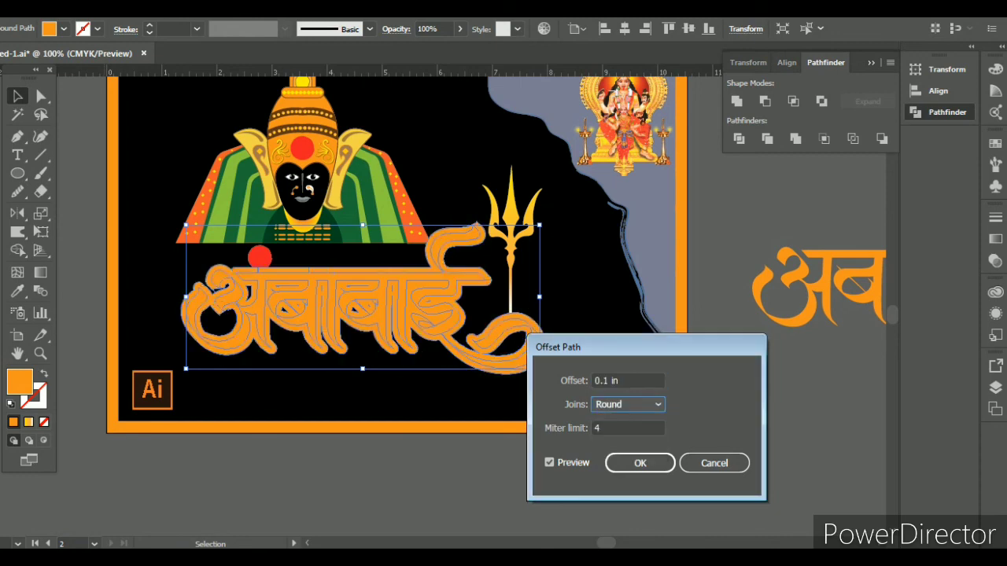
pyautogui.click(640, 463)
# - Fill the offset shape behind the lettering with dark blue
pyautogui.click(63, 29)
pyautogui.click(86, 55)
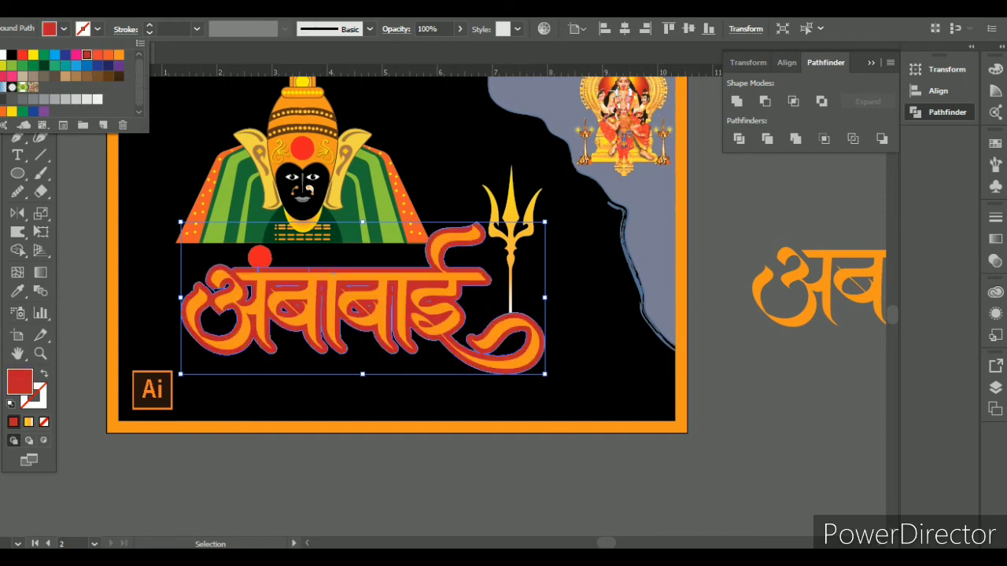
pyautogui.click(3, 54)
pyautogui.click(108, 66)
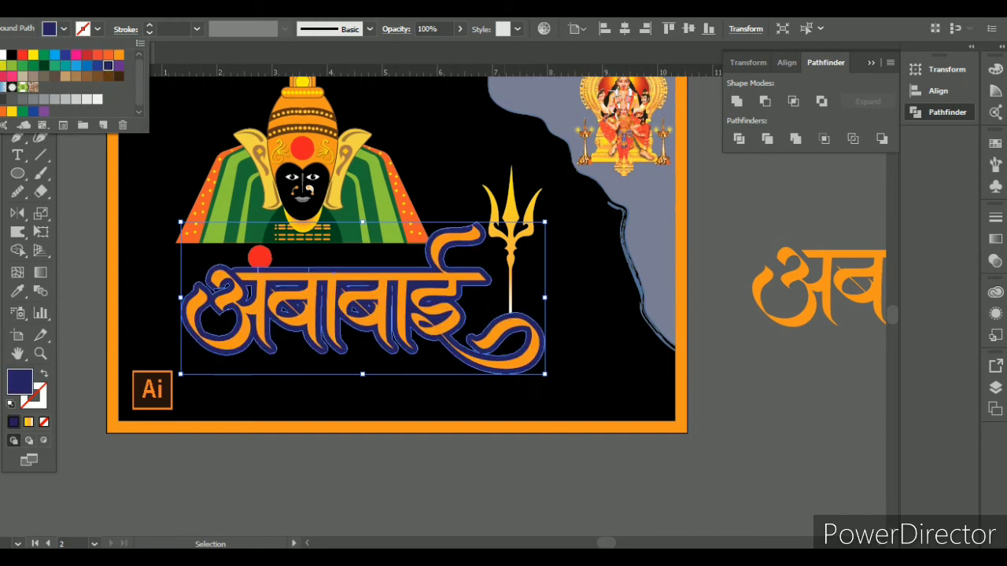
pyautogui.press('Escape')
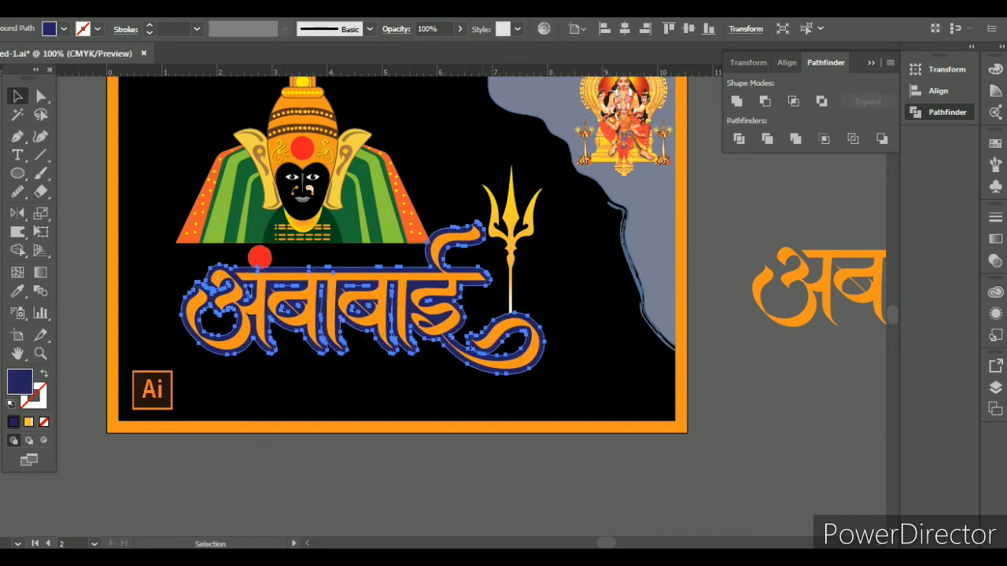
# - Try a white 1 pt stroke around the dark blue offset shape and undo it
pyautogui.click(97, 29)
pyautogui.click(3, 54)
pyautogui.press('Escape')
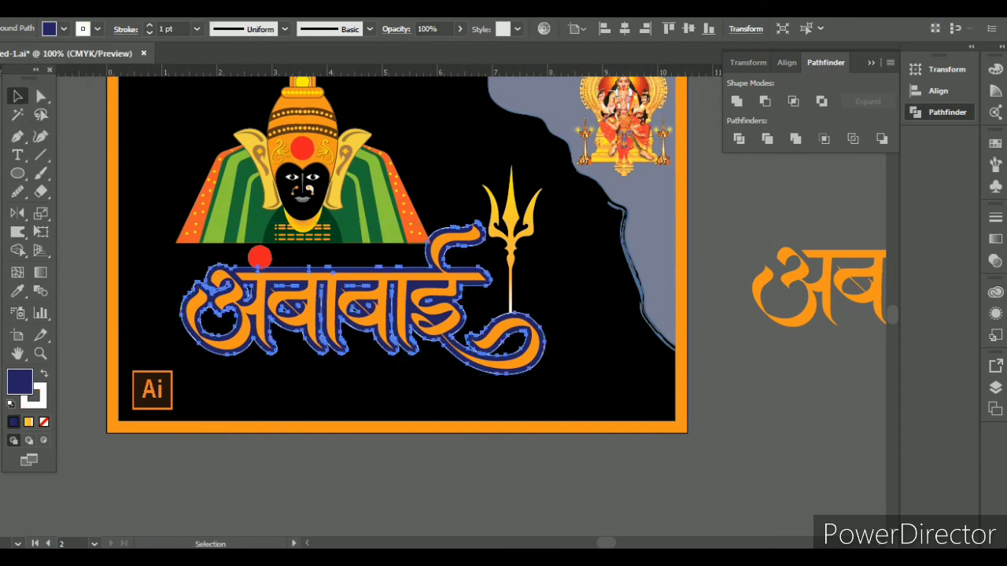
pyautogui.hotkey('ctrl', 'z')
pyautogui.hotkey('ctrl', 'shift', 'a')
# - Try a different fill colour on the offset shape behind the lettering and undo it
pyautogui.scroll(3, 359, 333)
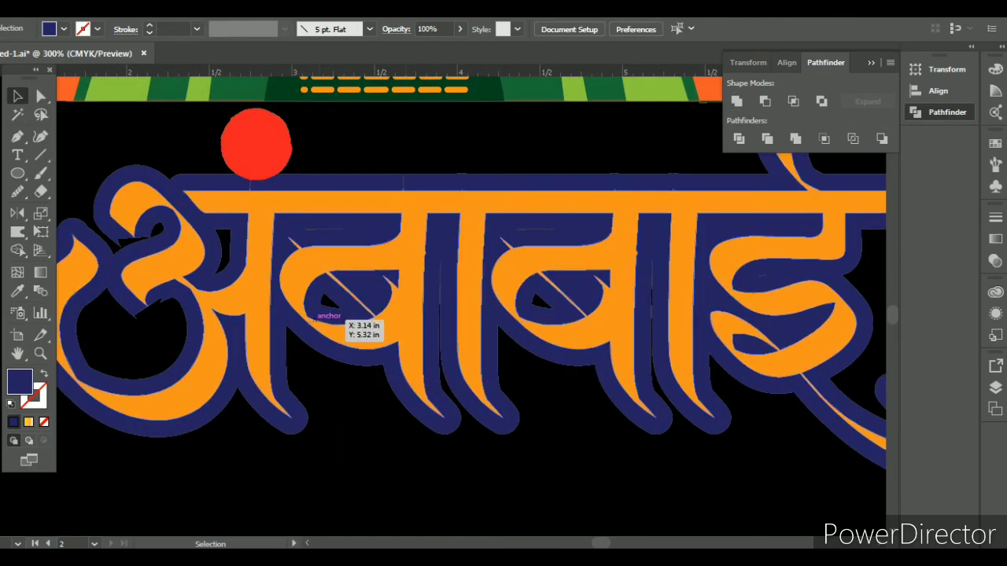
pyautogui.scroll(-3, 385, 356)
pyautogui.click(387, 358)
pyautogui.click(64, 29)
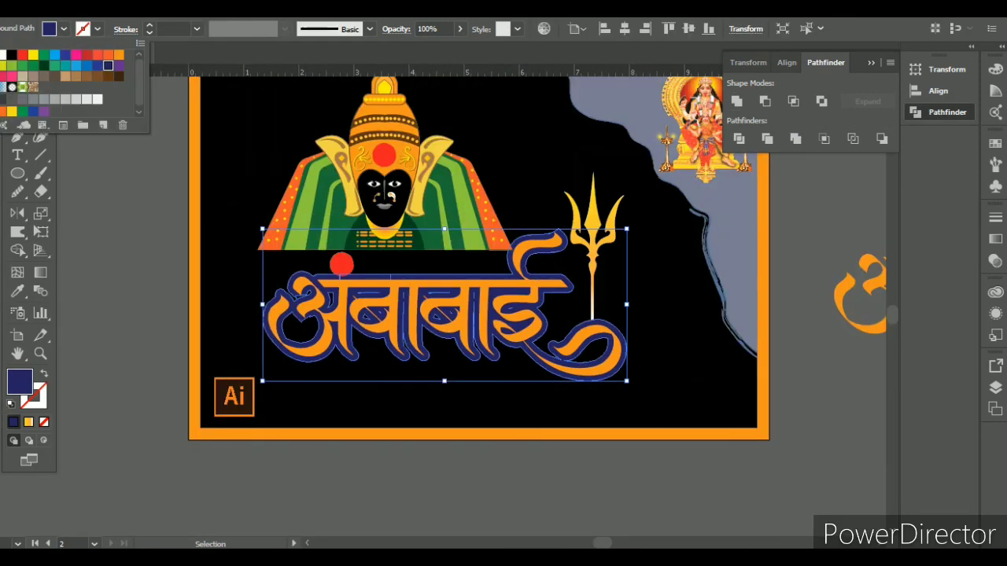
pyautogui.click(34, 69)
pyautogui.press('Escape')
pyautogui.hotkey('ctrl', 'z')
pyautogui.hotkey('ctrl', 'shift', 'a')
# - Fill the front lettering with white
pyautogui.click(306, 290)
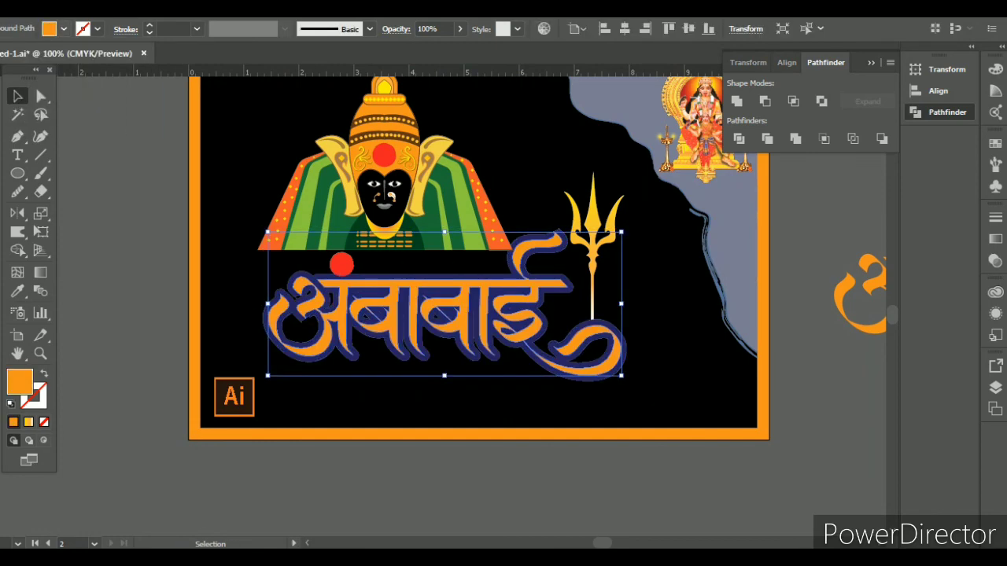
pyautogui.click(64, 29)
pyautogui.click(33, 56)
pyautogui.press('Escape')
pyautogui.hotkey('ctrl', 'shift', 'a')
pyautogui.hotkey('ctrl', '-')
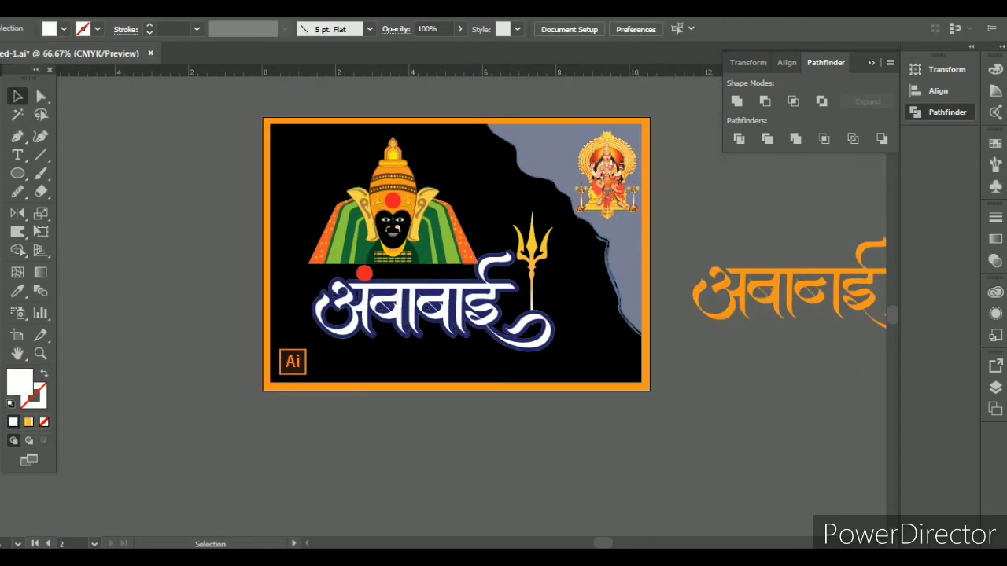
# - Recolour the wavy corner shape behind the small deity picture red
pyautogui.doubleClick(606, 260)
pyautogui.click(105, 29)
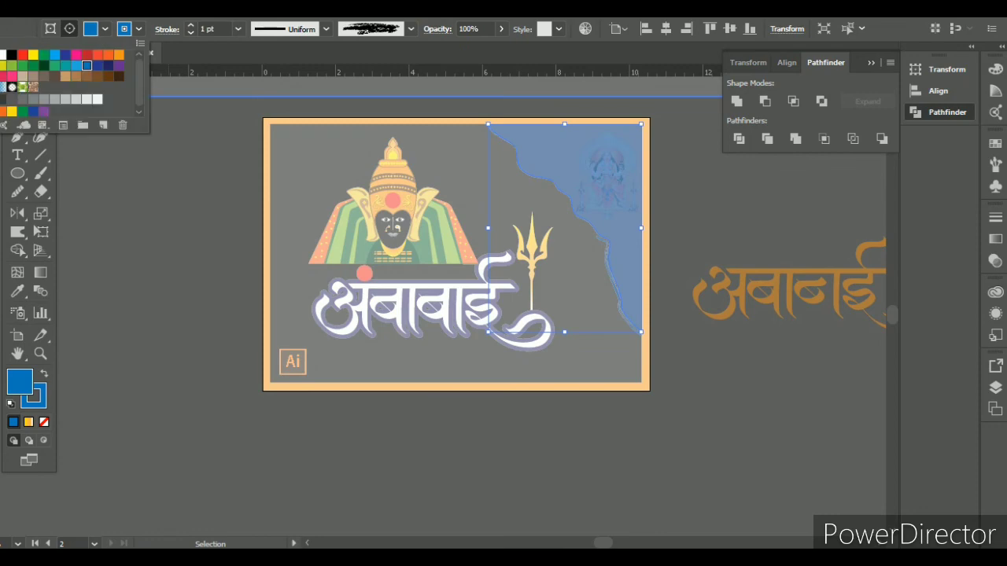
pyautogui.click(23, 54)
pyautogui.press('Escape')
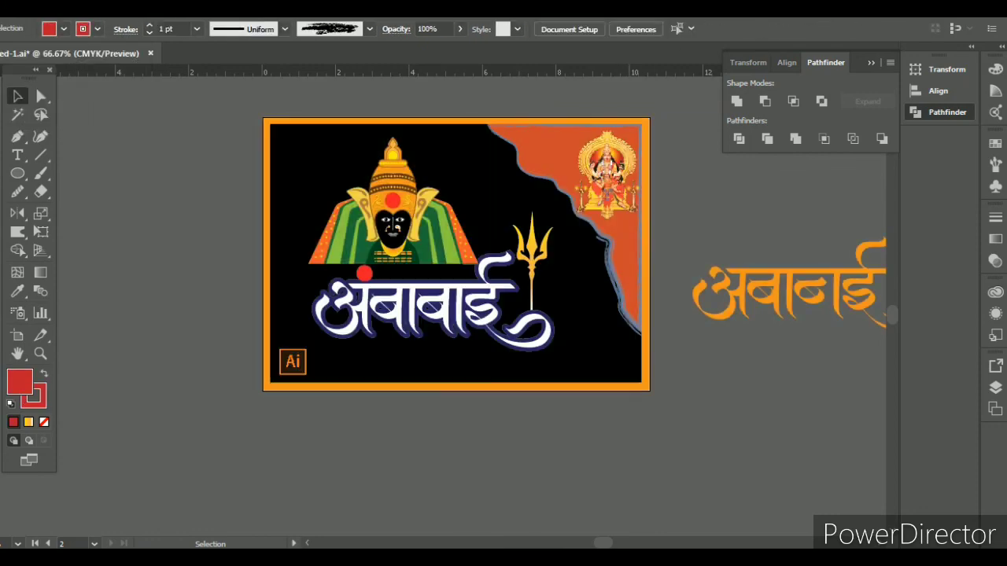
# - Recolour the brushed outline that runs along the wavy edge of the corner shape
pyautogui.doubleClick(608, 256)
pyautogui.click(97, 29)
pyautogui.click(29, 54)
pyautogui.press('Escape')
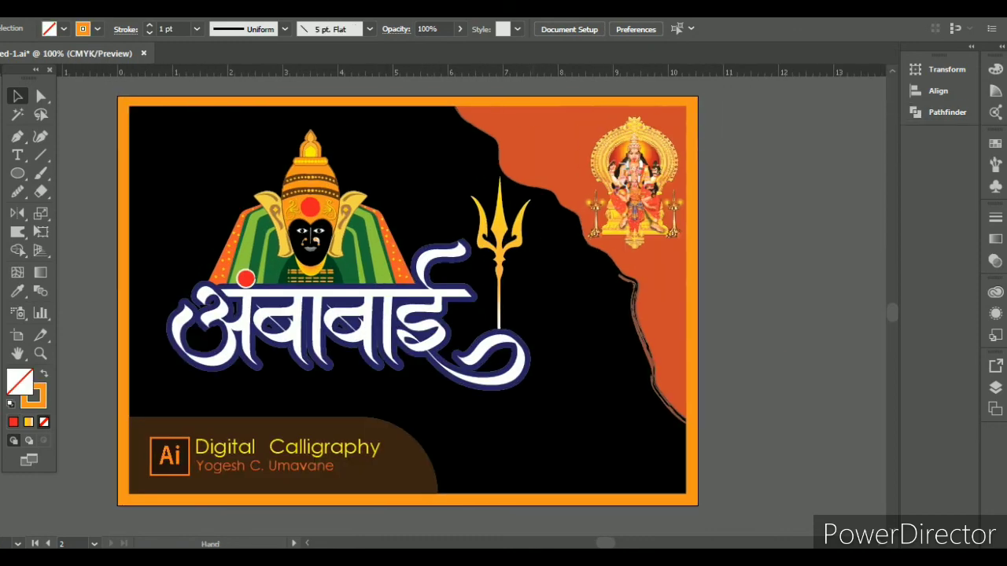
pyautogui.click(310, 205)
pyautogui.hotkey('ctrl', 'shift', 'a')
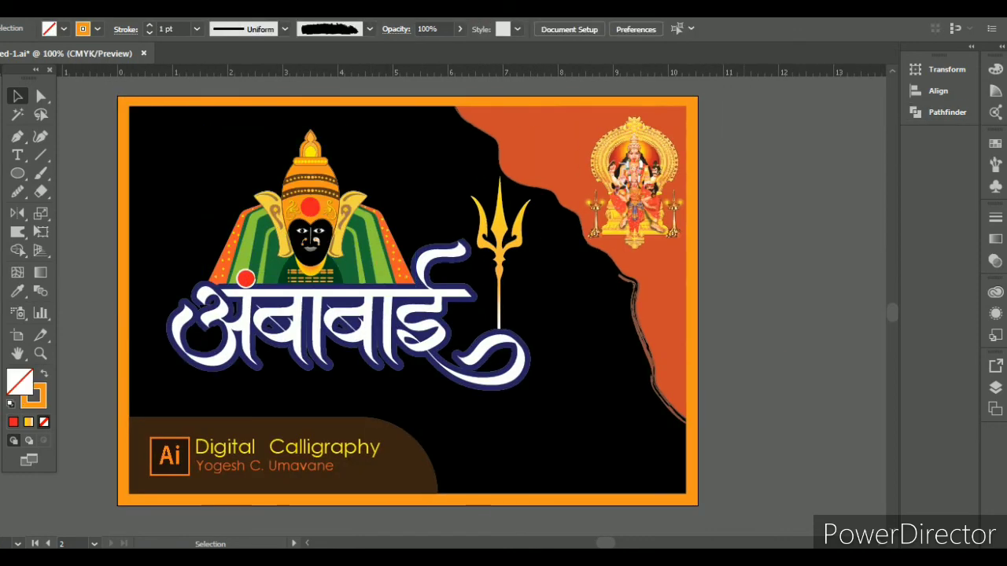